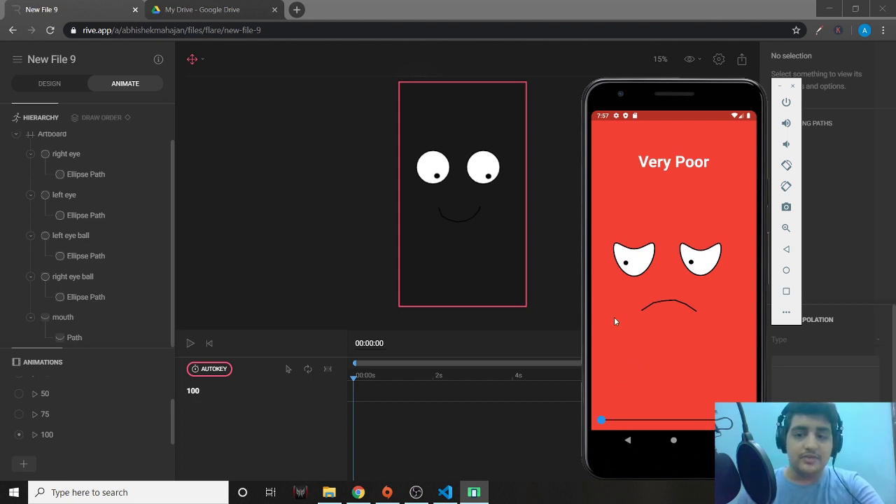
Step: Move the emulator app's rating slider to Excellent and back to Very Poor, and minimize the emulator
{"action": "left_click_drag", "start_coordinate": [600, 417], "coordinate": [736, 420]}
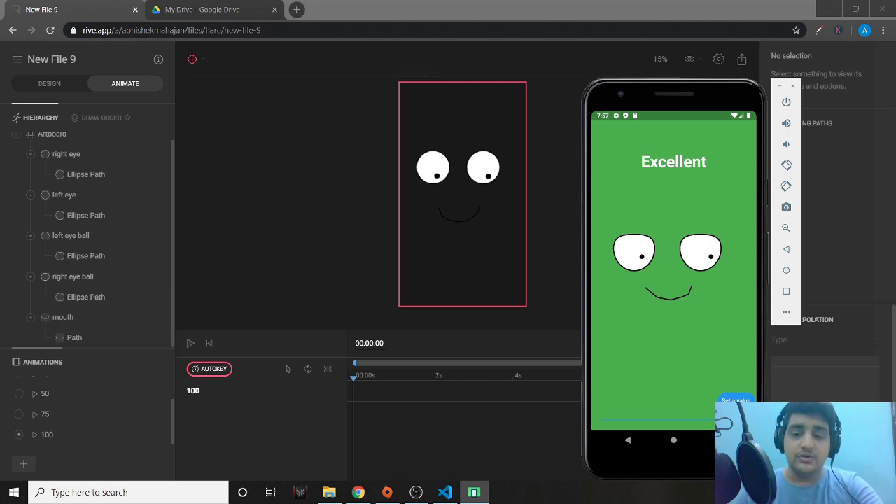
{"action": "left_click_drag", "start_coordinate": [736, 419], "coordinate": [599, 421]}
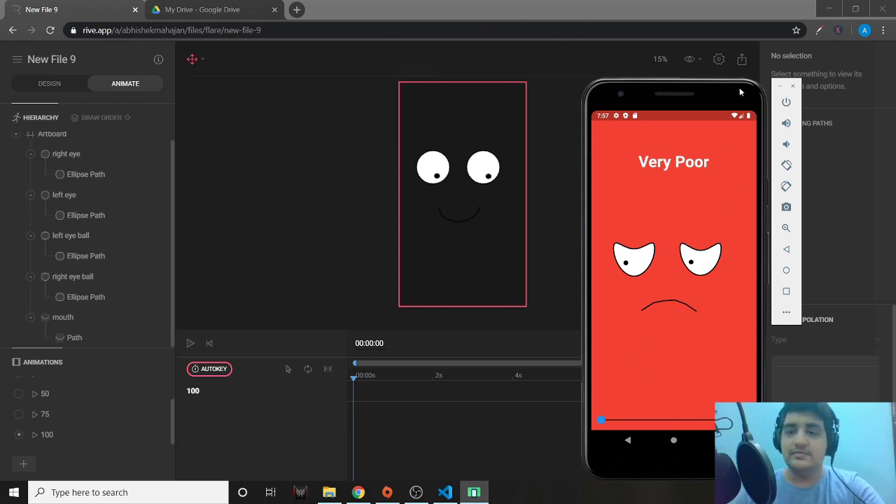
{"action": "left_click", "coordinate": [779, 86]}
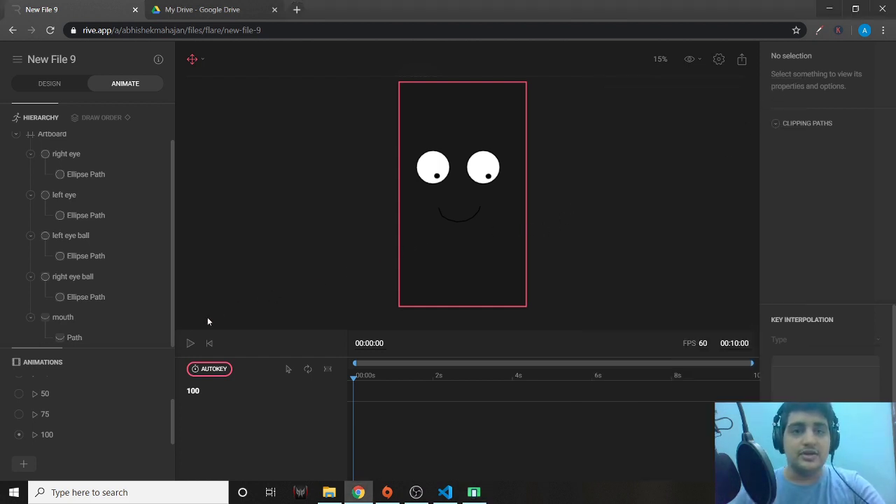
Step: Create a new animation named 75+
{"action": "scroll", "coordinate": [51, 391], "scroll_direction": "up", "scroll_amount": 2}
{"action": "left_click", "coordinate": [50, 389]}
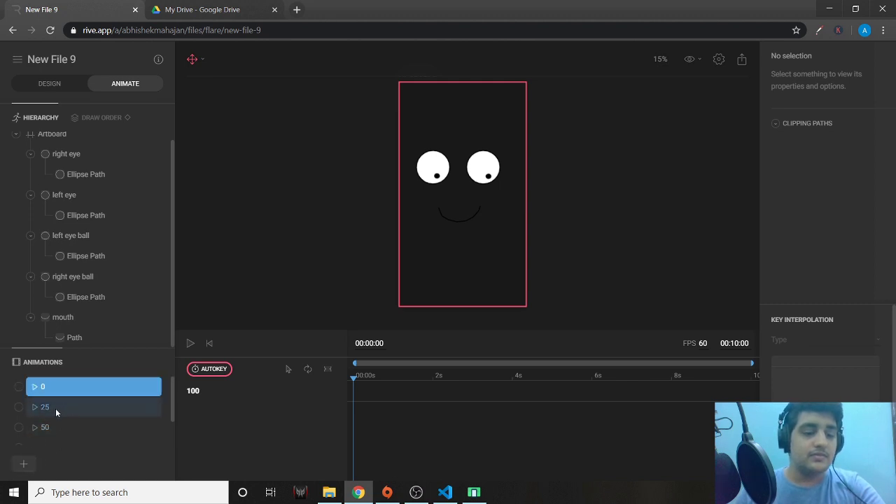
{"action": "scroll", "coordinate": [55, 408], "scroll_direction": "down", "scroll_amount": 2}
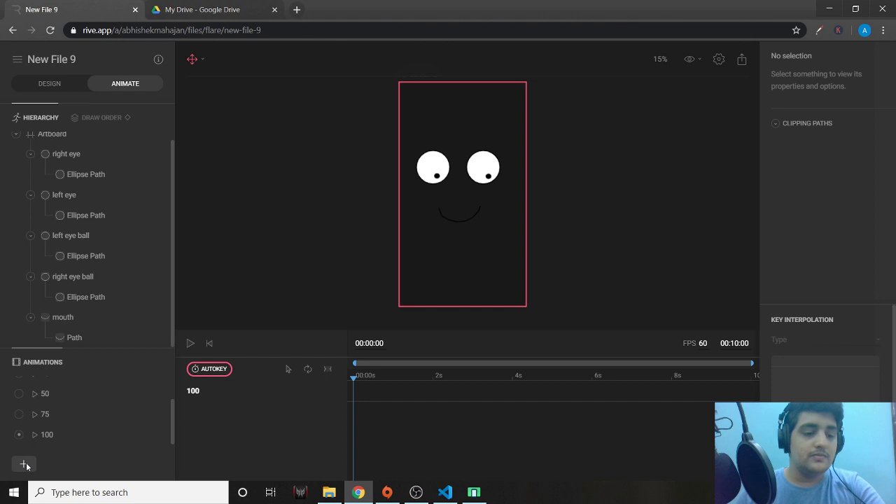
{"action": "left_click", "coordinate": [24, 464]}
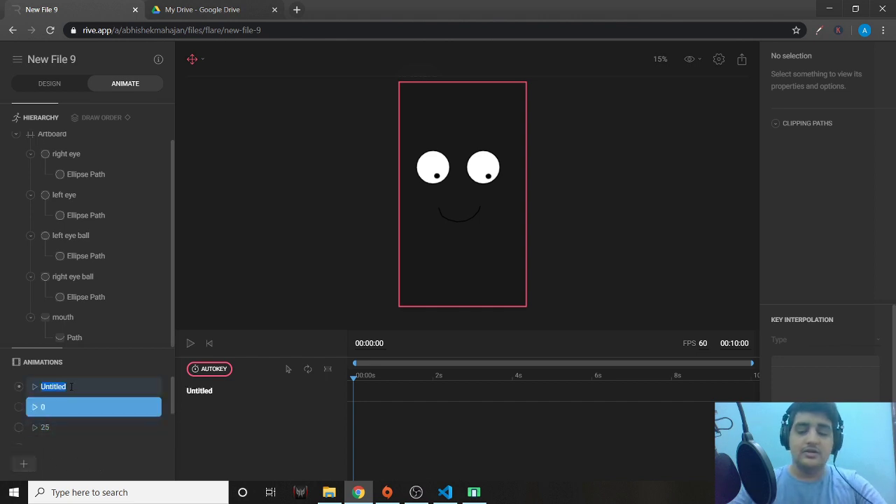
{"action": "key", "text": "BackSpace"}
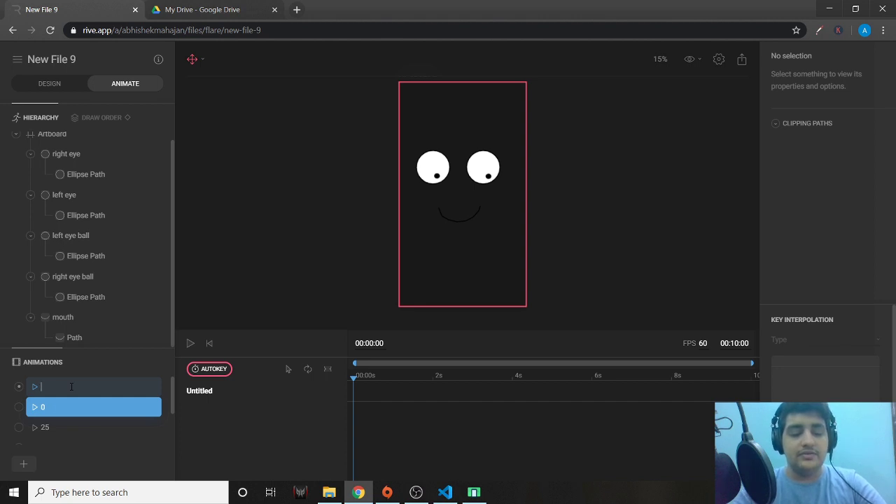
{"action": "type", "text": "75+"}
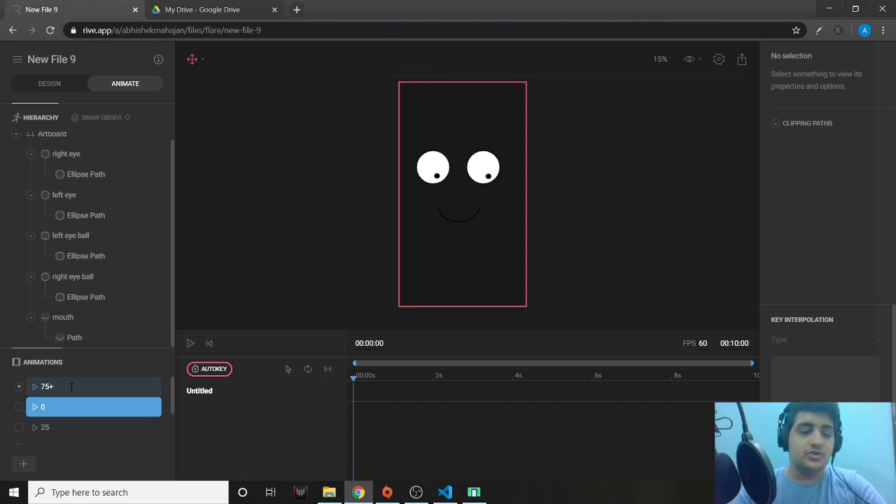
{"action": "key", "text": "Return"}
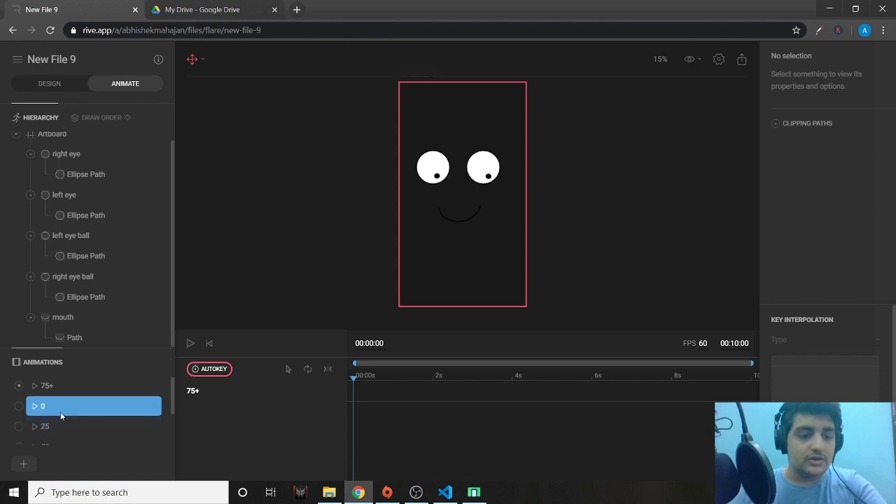
Step: Compare the face poses of the 75 and 100 animations and return to the 75+ animation
{"action": "scroll", "coordinate": [60, 413], "scroll_direction": "down", "scroll_amount": 2}
{"action": "left_click", "coordinate": [22, 416]}
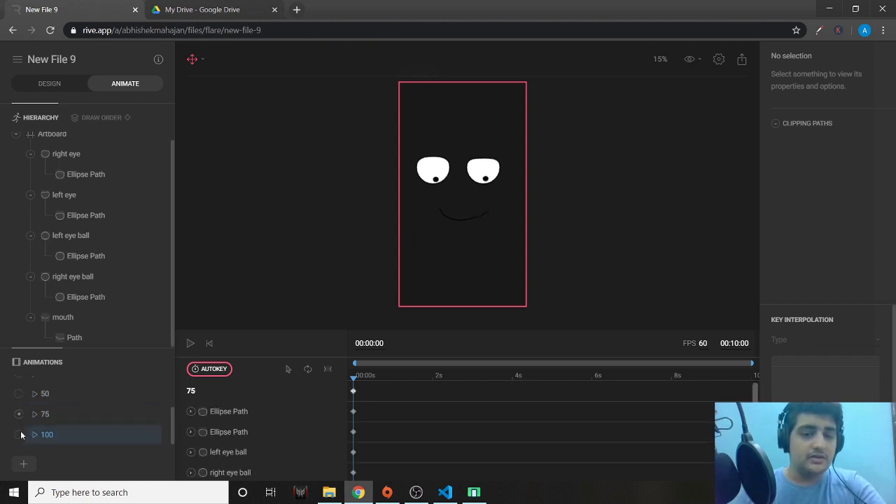
{"action": "left_click", "coordinate": [21, 434]}
{"action": "left_click", "coordinate": [21, 415]}
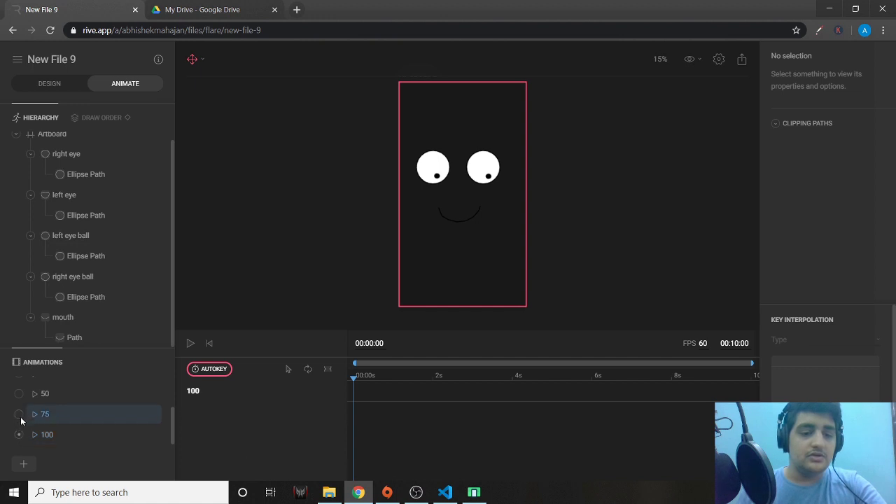
{"action": "scroll", "coordinate": [84, 424], "scroll_direction": "up", "scroll_amount": 3}
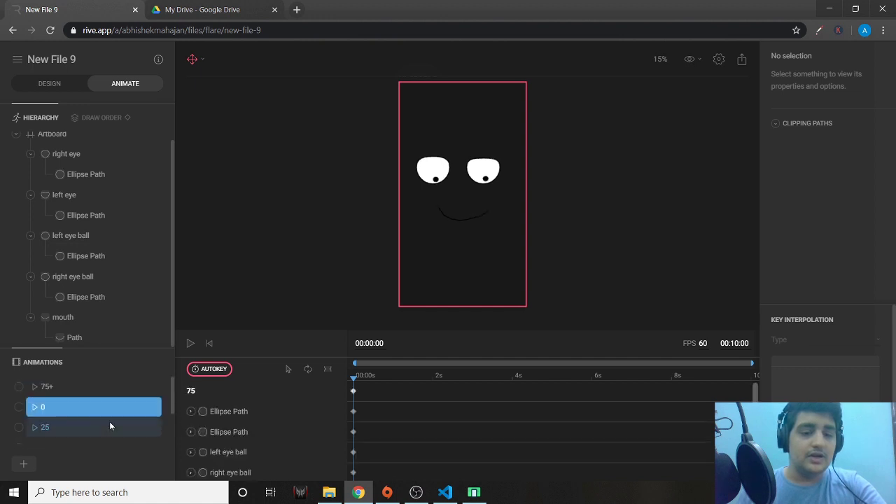
{"action": "left_click", "coordinate": [19, 390]}
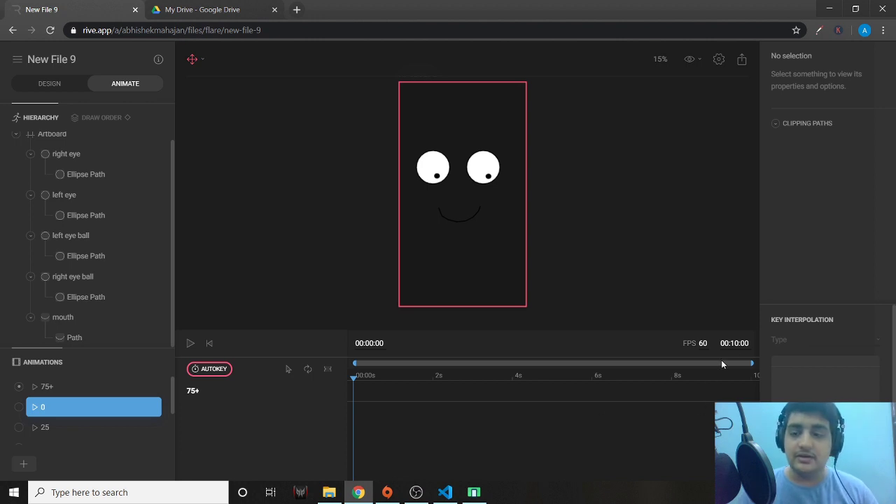
Step: Set the duration of the 75+ animation to 00:00:30
{"action": "left_click", "coordinate": [737, 342]}
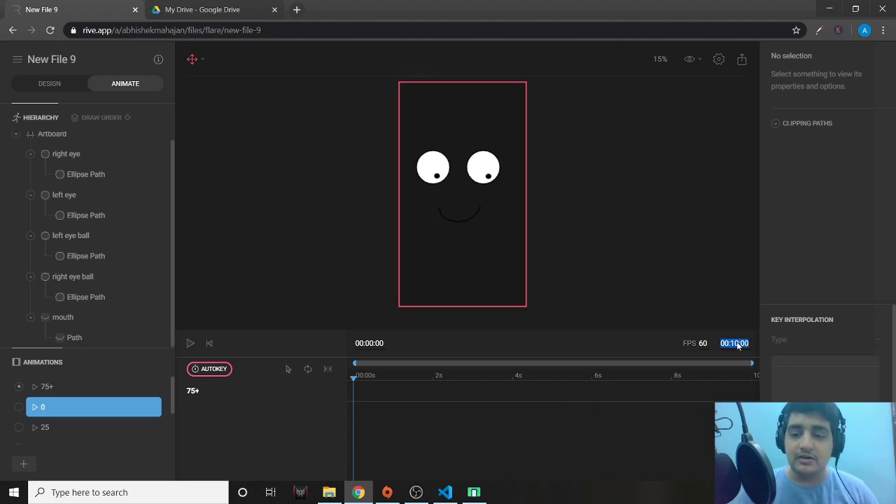
{"action": "left_click", "coordinate": [737, 343]}
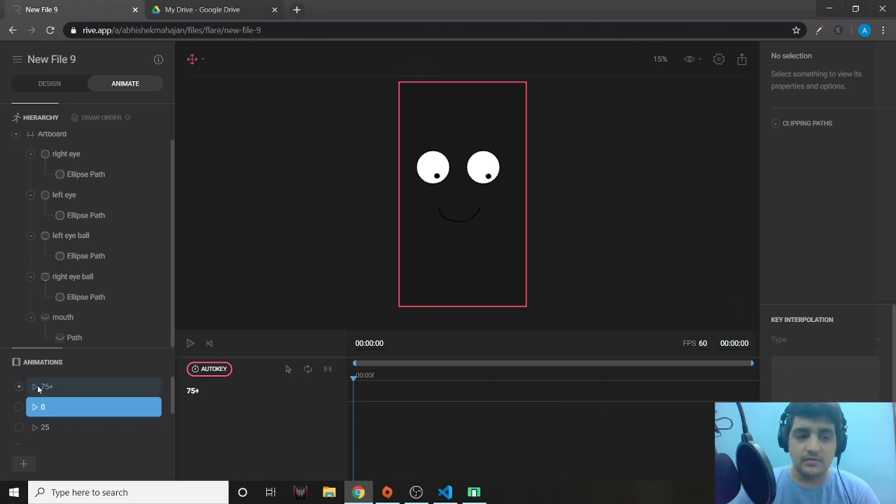
{"action": "left_click", "coordinate": [740, 343]}
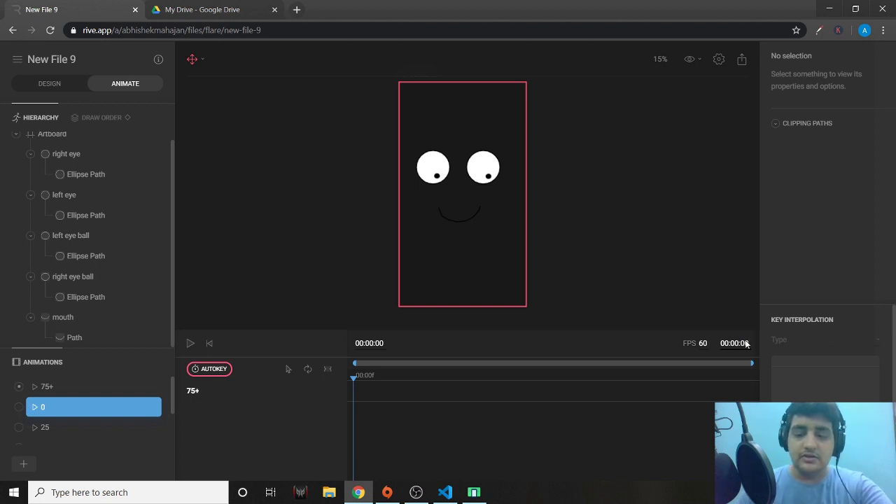
{"action": "type", "text": "3"}
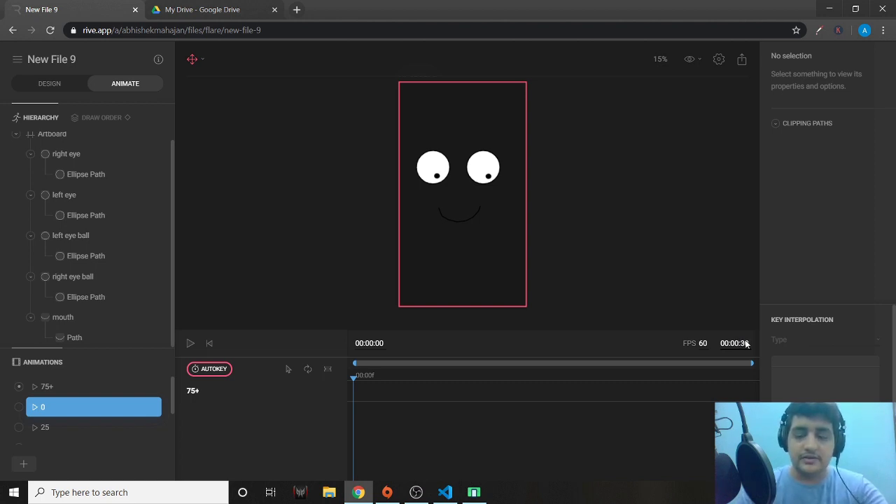
{"action": "key", "text": "Return"}
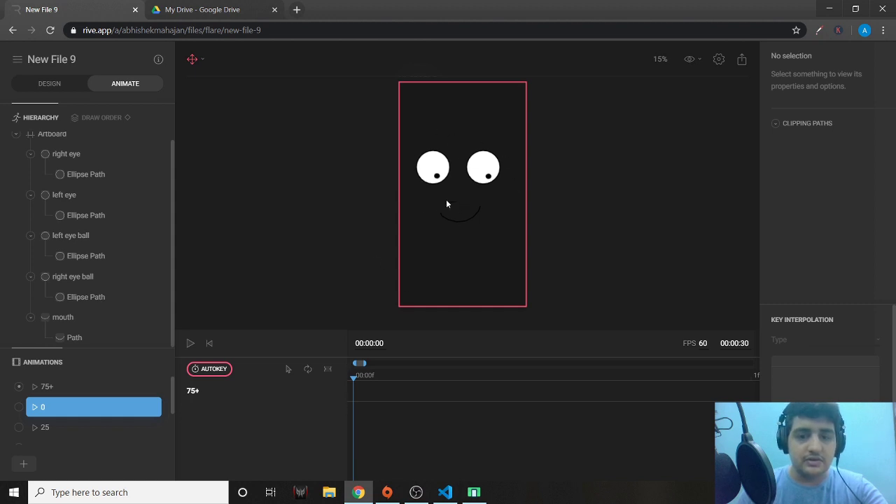
Step: Copy all keyframes of the 75 animation and paste them into the 75+ animation
{"action": "scroll", "coordinate": [34, 422], "scroll_direction": "down", "scroll_amount": 2}
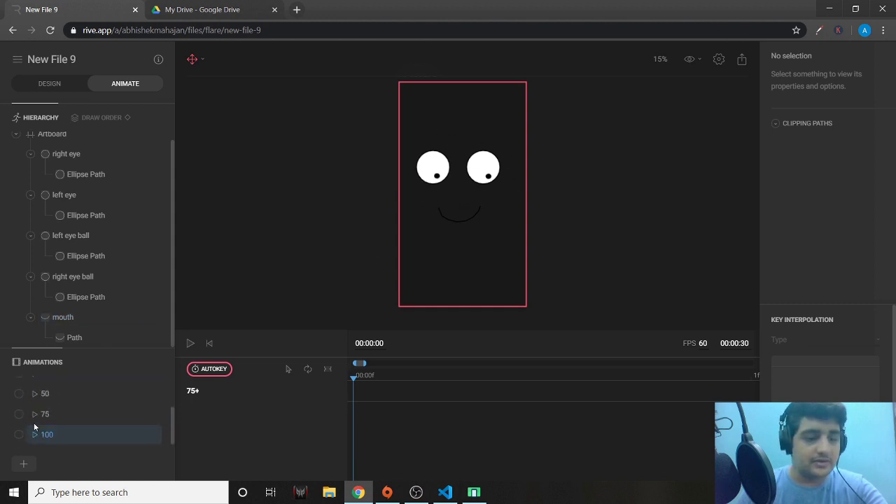
{"action": "left_click", "coordinate": [31, 415]}
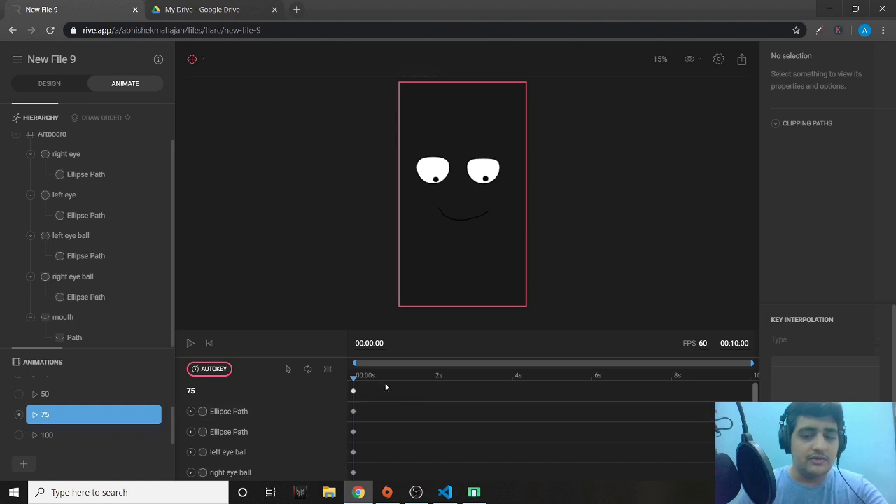
{"action": "left_click_drag", "start_coordinate": [350, 381], "coordinate": [389, 482]}
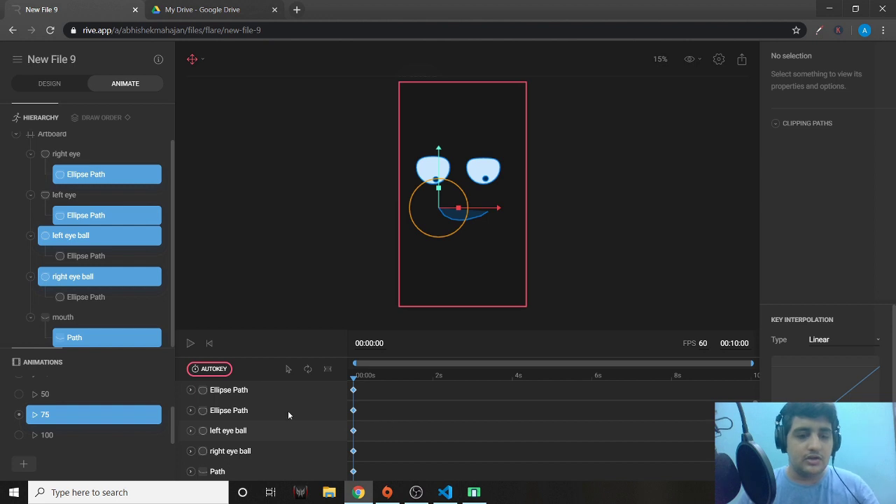
{"action": "scroll", "coordinate": [36, 394], "scroll_direction": "up", "scroll_amount": 1}
{"action": "left_click", "coordinate": [22, 388]}
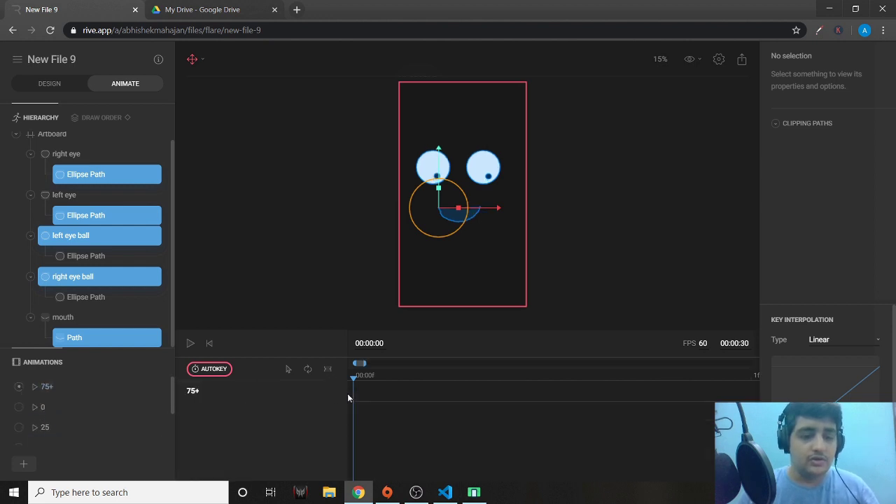
{"action": "left_click", "coordinate": [368, 399]}
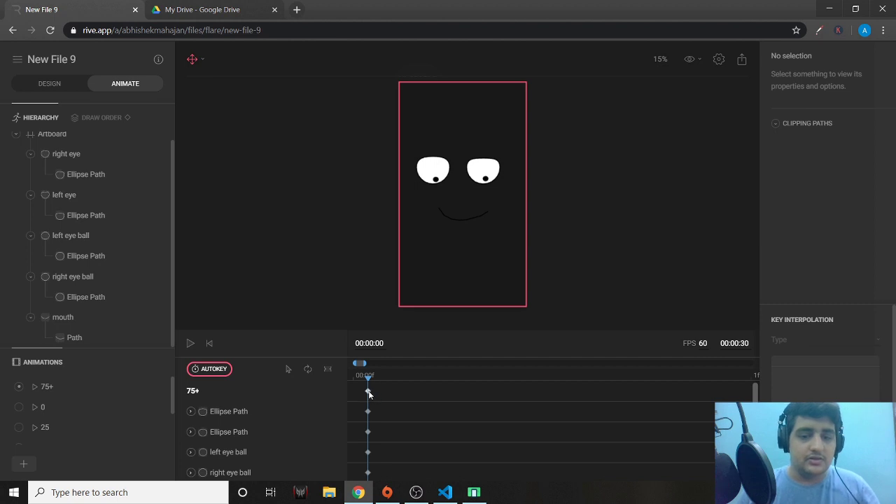
Step: Move all the pasted keyframes to the start of the 75+ timeline and deselect them
{"action": "left_click_drag", "start_coordinate": [398, 390], "coordinate": [343, 483]}
{"action": "scroll", "coordinate": [385, 410], "scroll_direction": "up", "scroll_amount": 1}
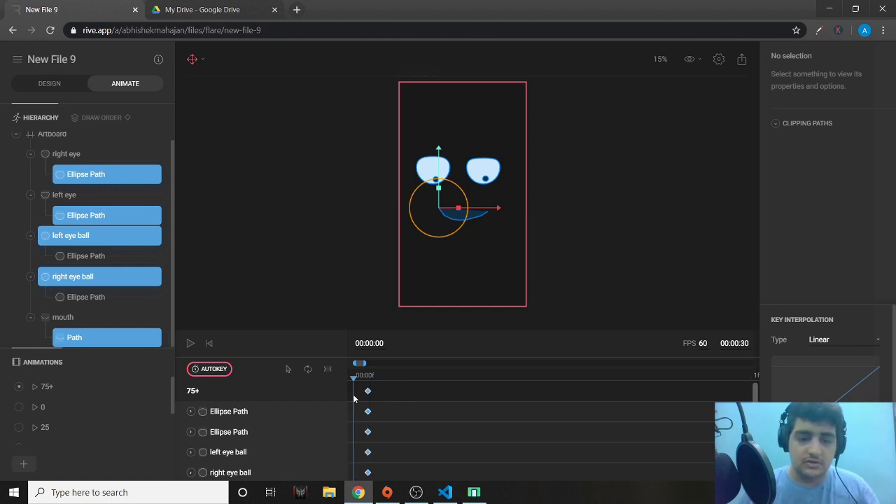
{"action": "left_click_drag", "start_coordinate": [369, 395], "coordinate": [356, 395]}
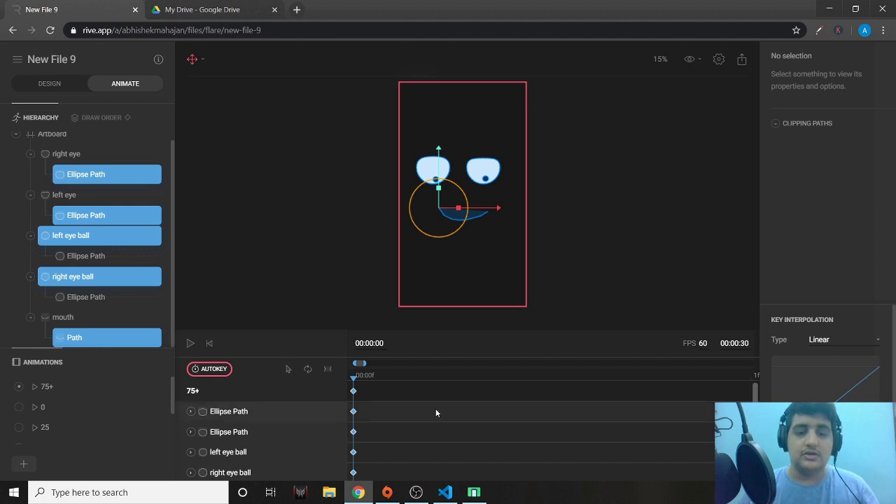
{"action": "left_click", "coordinate": [571, 301]}
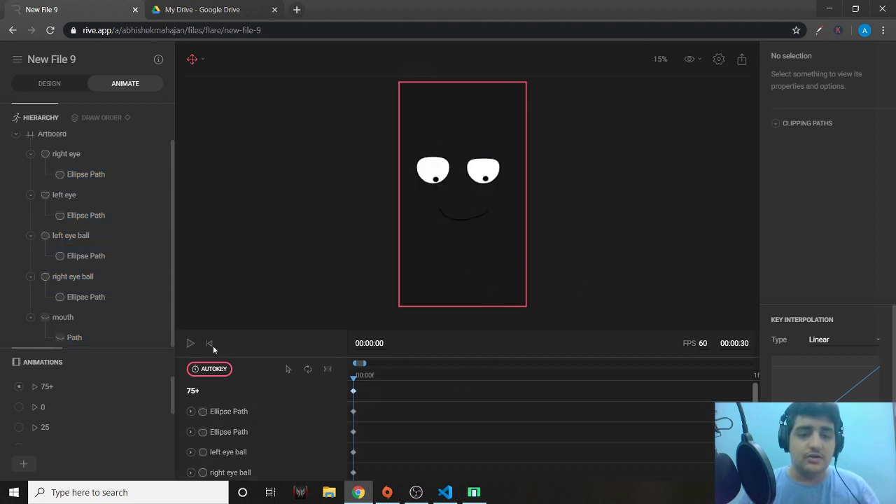
Step: Play back the 75+ animation and extend the timeline's visible range to the full 30 frames
{"action": "left_click", "coordinate": [190, 343]}
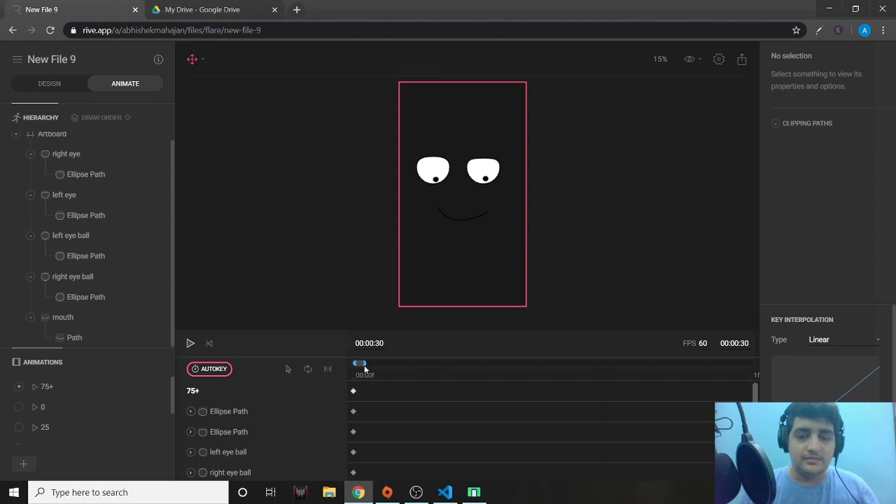
{"action": "left_click", "coordinate": [746, 345]}
{"action": "key", "text": "Return"}
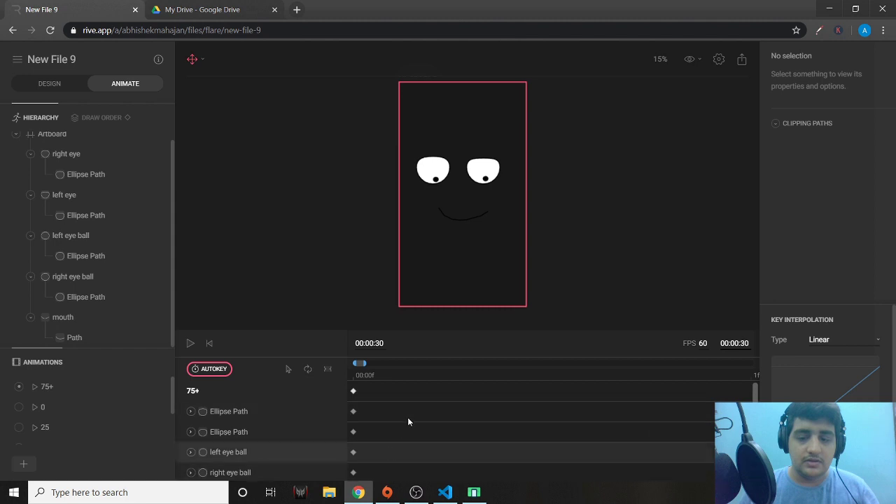
{"action": "scroll", "coordinate": [435, 394], "scroll_direction": "down", "scroll_amount": 1}
{"action": "scroll", "coordinate": [439, 399], "scroll_direction": "up", "scroll_amount": 1}
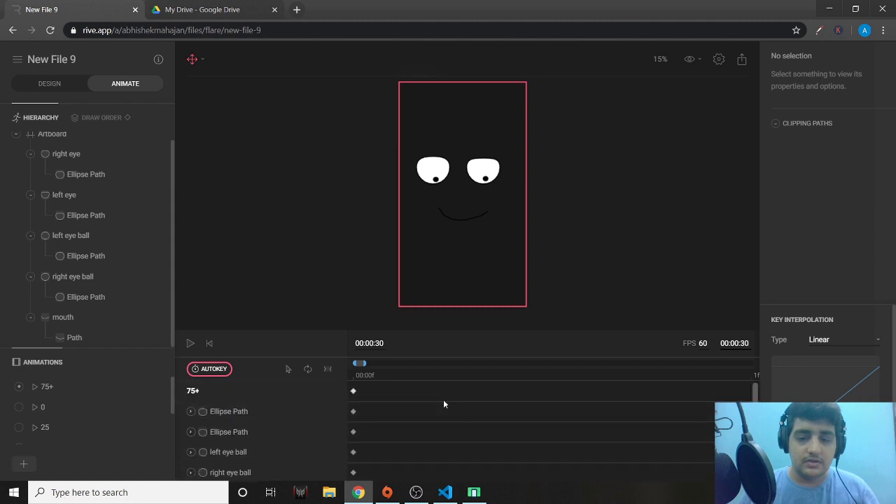
{"action": "left_click", "coordinate": [190, 343]}
{"action": "left_click", "coordinate": [210, 344]}
{"action": "left_click", "coordinate": [191, 343]}
{"action": "left_click_drag", "start_coordinate": [363, 364], "coordinate": [752, 379]}
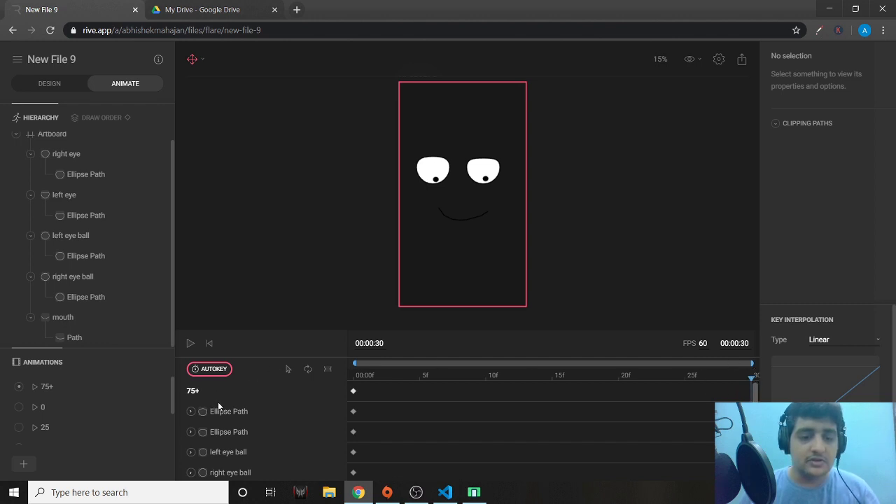
Step: Key the position, scale and rotation of both eyes, both eyeballs and the mouth at frame 0 of the 100 animation
{"action": "left_click", "coordinate": [82, 389]}
{"action": "scroll", "coordinate": [23, 434], "scroll_direction": "down", "scroll_amount": 1}
{"action": "left_click", "coordinate": [21, 434]}
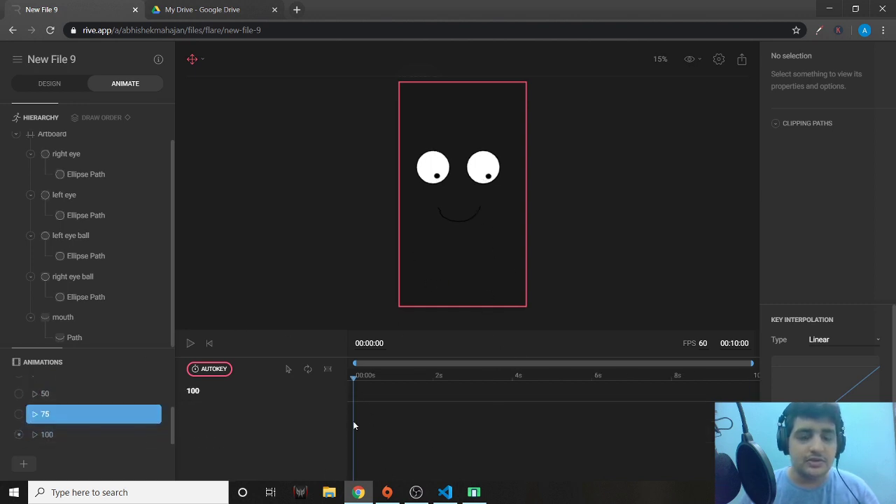
{"action": "left_click_drag", "start_coordinate": [416, 136], "coordinate": [502, 258]}
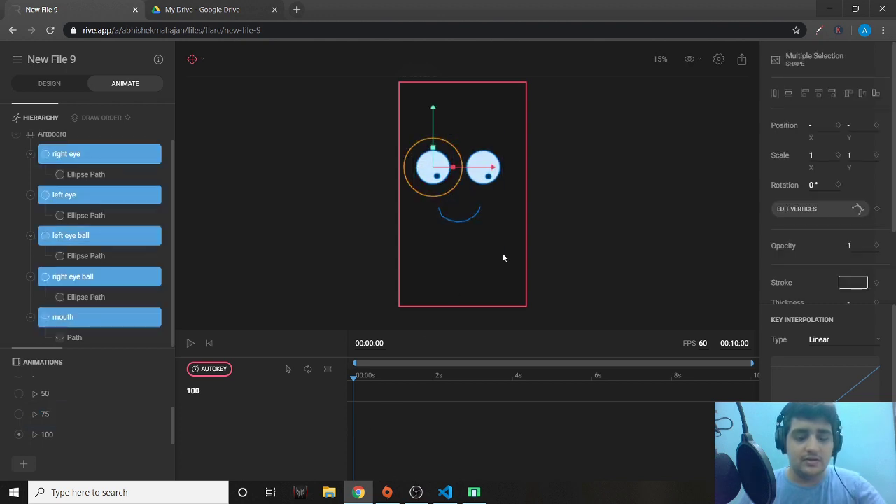
{"action": "key", "text": "k"}
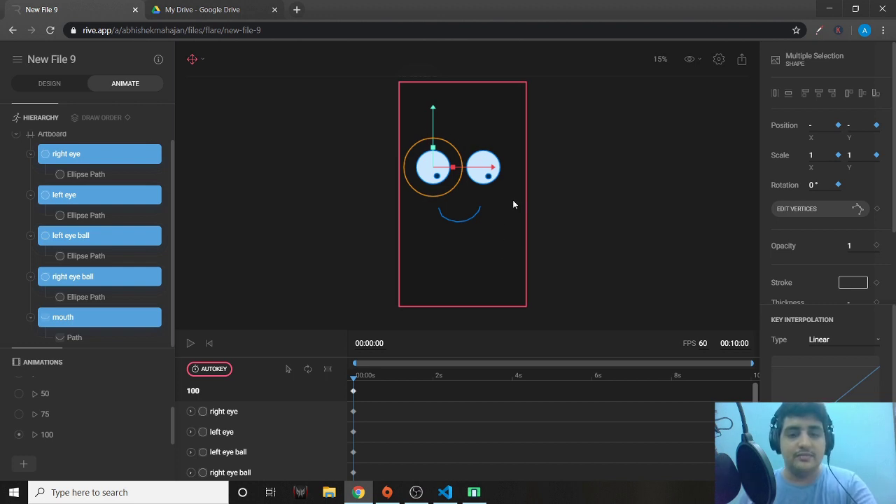
Step: Try to copy the 100 animation's keyframes to frame 30 of the 75+ animation and play it back
{"action": "left_click", "coordinate": [381, 402]}
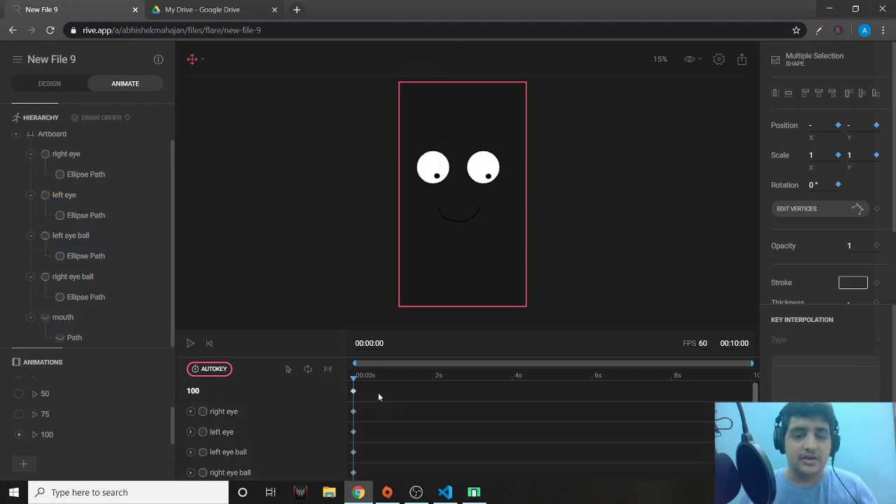
{"action": "left_click_drag", "start_coordinate": [378, 386], "coordinate": [311, 462]}
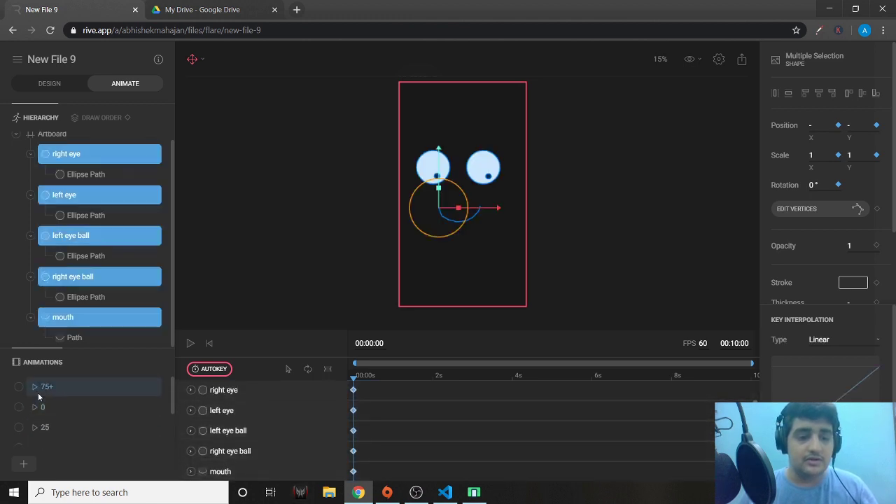
{"action": "left_click", "coordinate": [20, 387]}
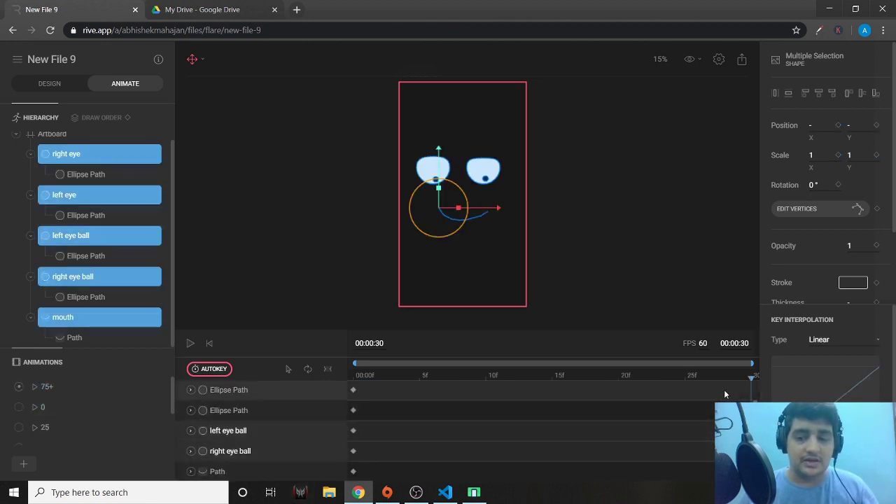
{"action": "left_click", "coordinate": [747, 394]}
{"action": "left_click", "coordinate": [745, 395]}
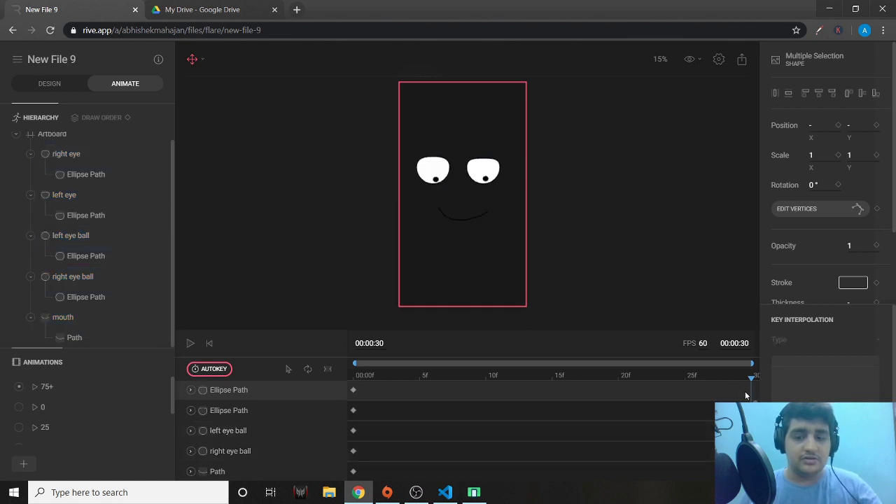
{"action": "key", "text": "ctrl+v"}
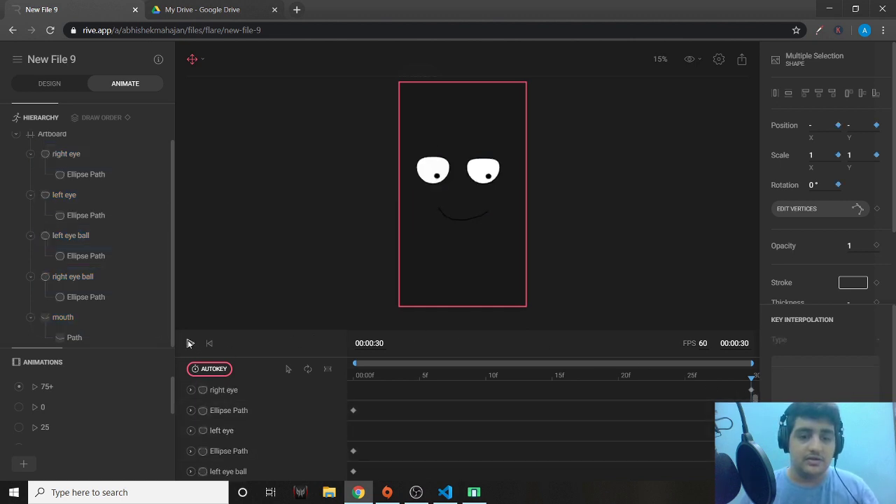
{"action": "left_click", "coordinate": [189, 343]}
{"action": "left_click", "coordinate": [189, 343]}
{"action": "left_click", "coordinate": [728, 278]}
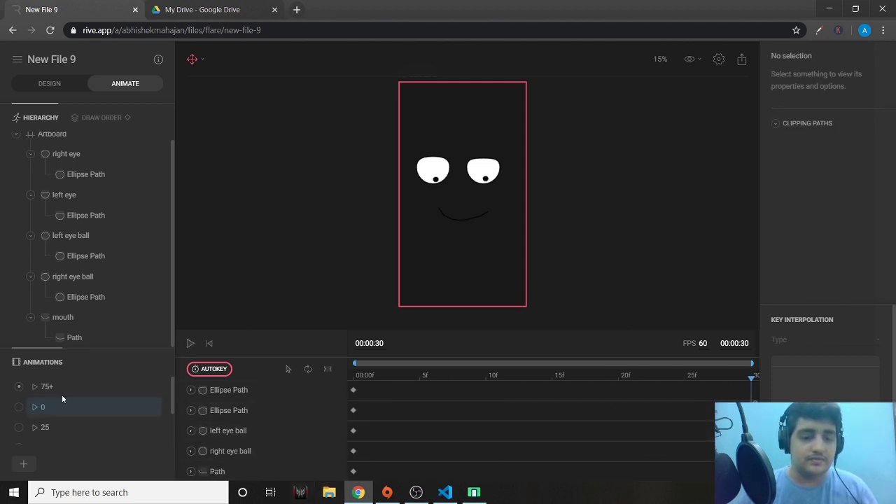
Step: Copy the 100 animation's keyframes to frame 30 of the 75+ animation and key the mouth path there in its 100 shape
{"action": "scroll", "coordinate": [63, 413], "scroll_direction": "down", "scroll_amount": 2}
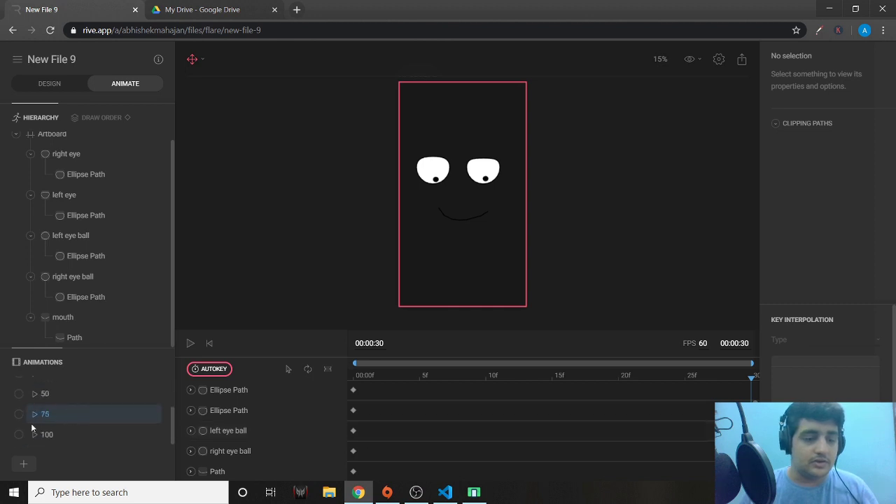
{"action": "left_click", "coordinate": [20, 434]}
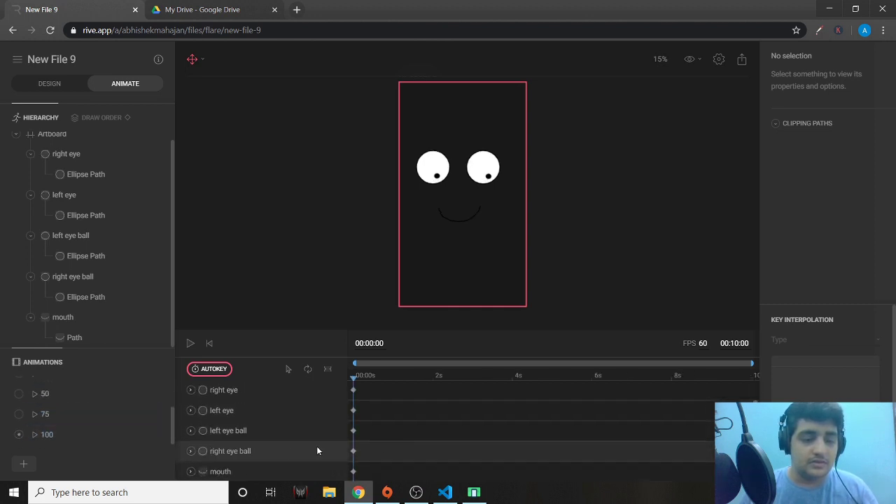
{"action": "scroll", "coordinate": [375, 402], "scroll_direction": "up", "scroll_amount": 1}
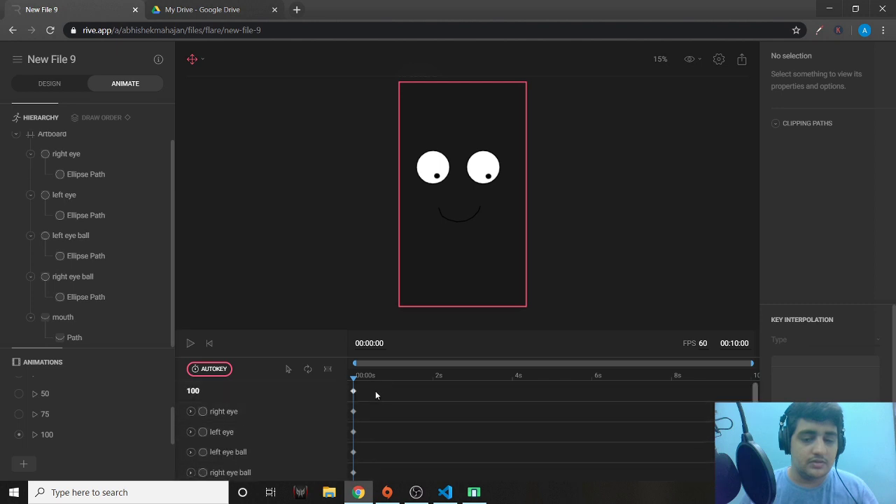
{"action": "left_click_drag", "start_coordinate": [364, 383], "coordinate": [319, 483]}
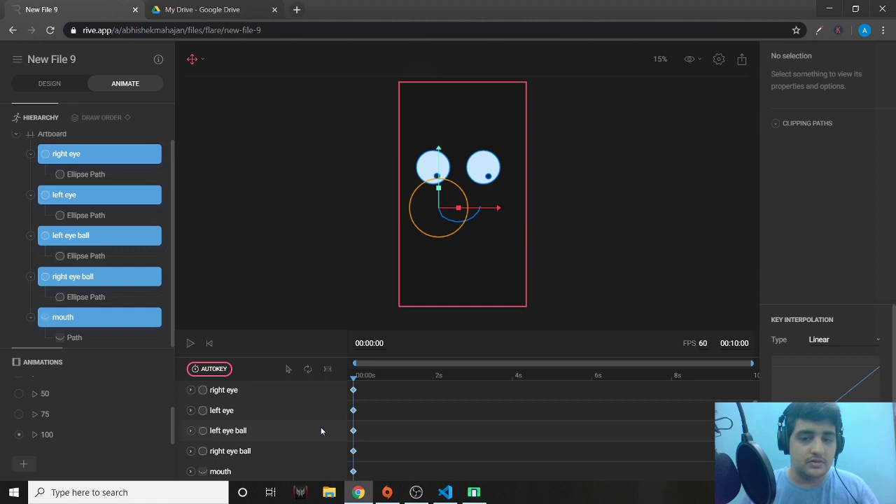
{"action": "scroll", "coordinate": [64, 413], "scroll_direction": "up", "scroll_amount": 3}
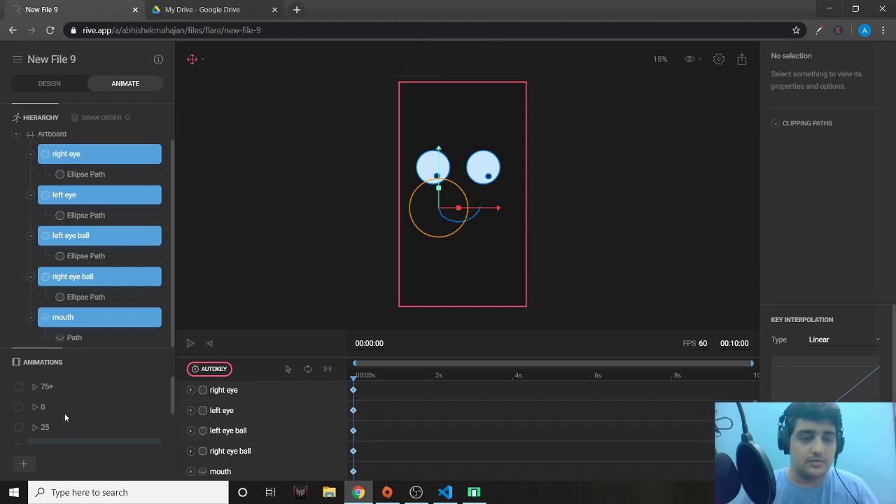
{"action": "left_click", "coordinate": [20, 390]}
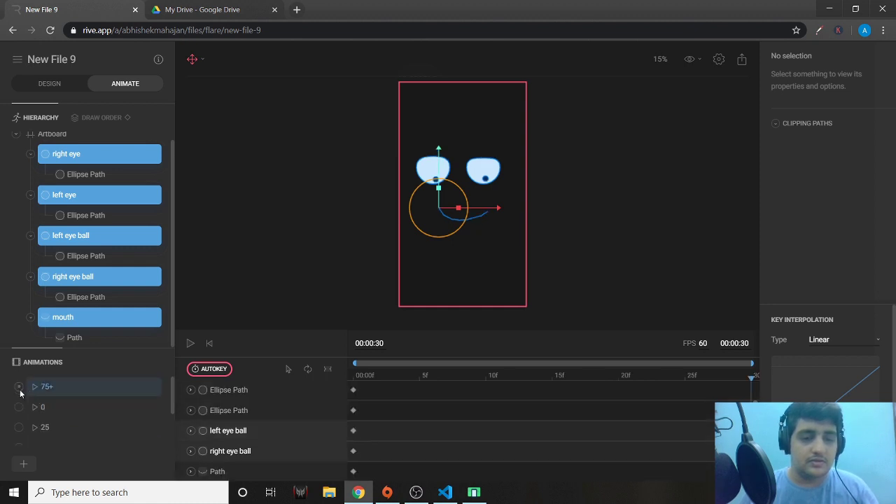
{"action": "left_click", "coordinate": [191, 344]}
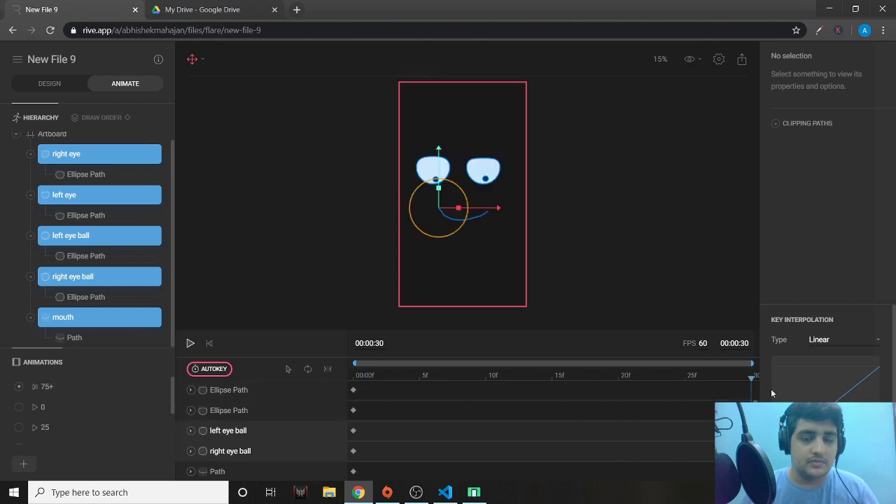
{"action": "left_click", "coordinate": [746, 397]}
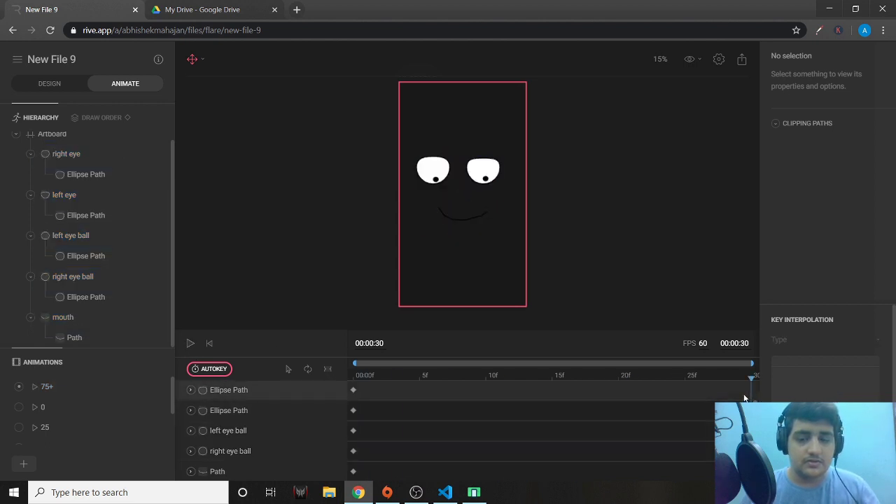
{"action": "scroll", "coordinate": [526, 440], "scroll_direction": "down", "scroll_amount": 2}
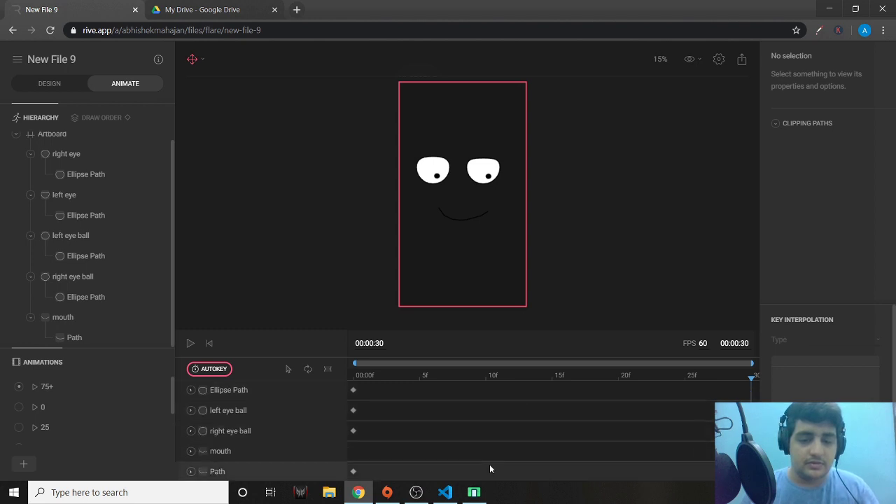
{"action": "left_click", "coordinate": [219, 449]}
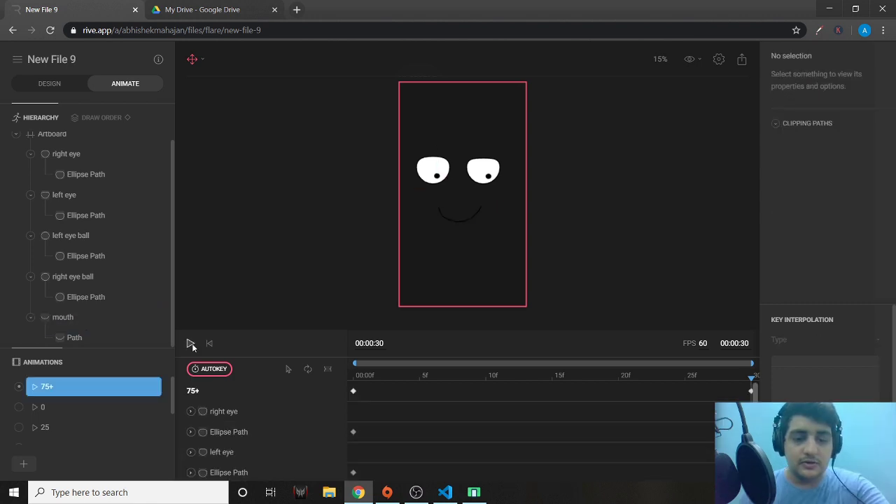
Step: Play back the 75+ animation several times to check the transition between the two poses
{"action": "left_click", "coordinate": [191, 343]}
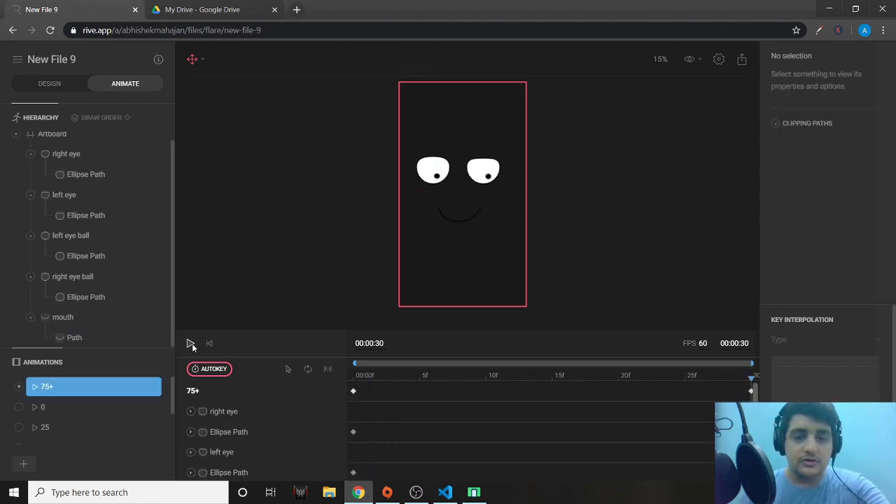
{"action": "left_click", "coordinate": [191, 343]}
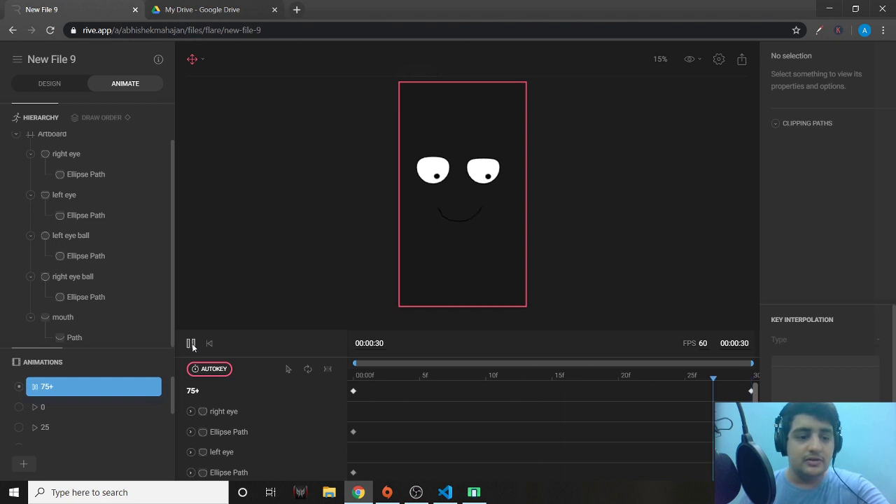
{"action": "left_click", "coordinate": [190, 343]}
{"action": "left_click", "coordinate": [191, 343]}
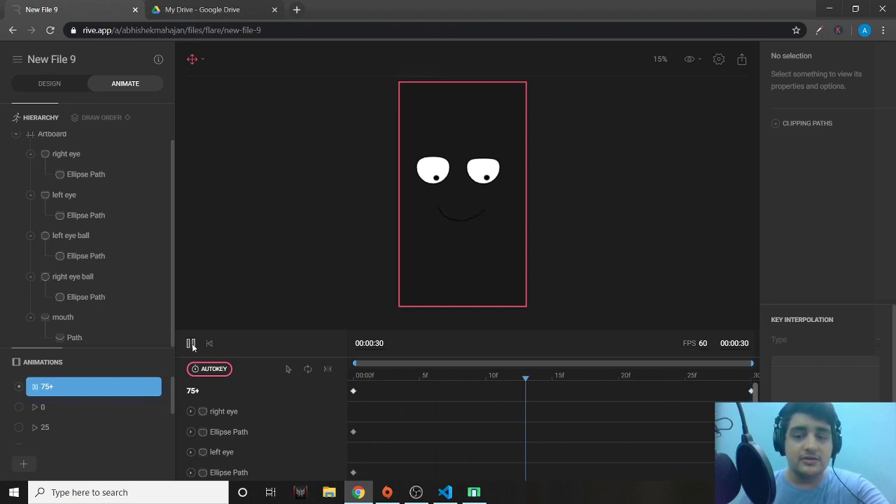
{"action": "left_click", "coordinate": [190, 344]}
{"action": "left_click", "coordinate": [190, 344]}
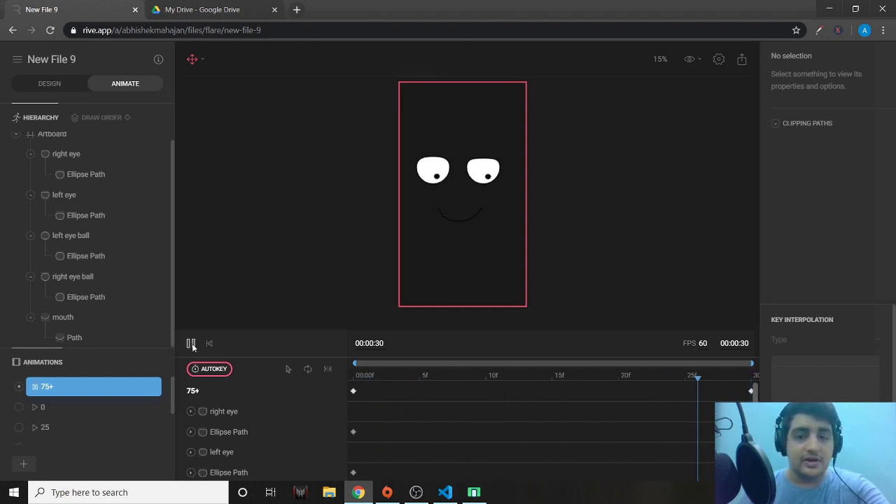
{"action": "left_click", "coordinate": [190, 343]}
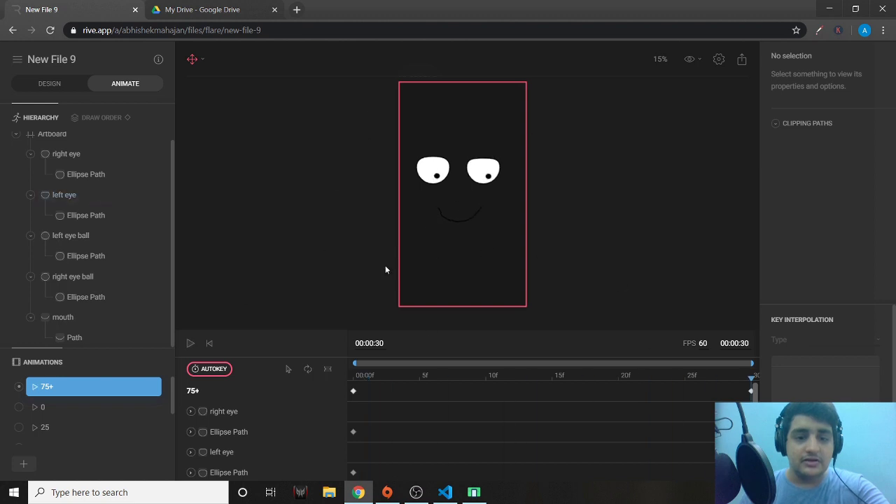
{"action": "left_click", "coordinate": [191, 343]}
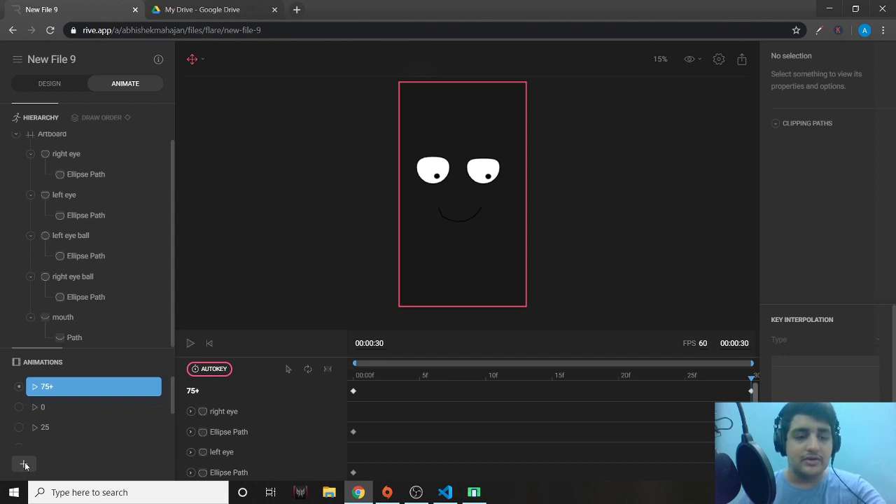
Step: Create a new animation named 75-
{"action": "left_click", "coordinate": [24, 463]}
{"action": "type", "text": "75"}
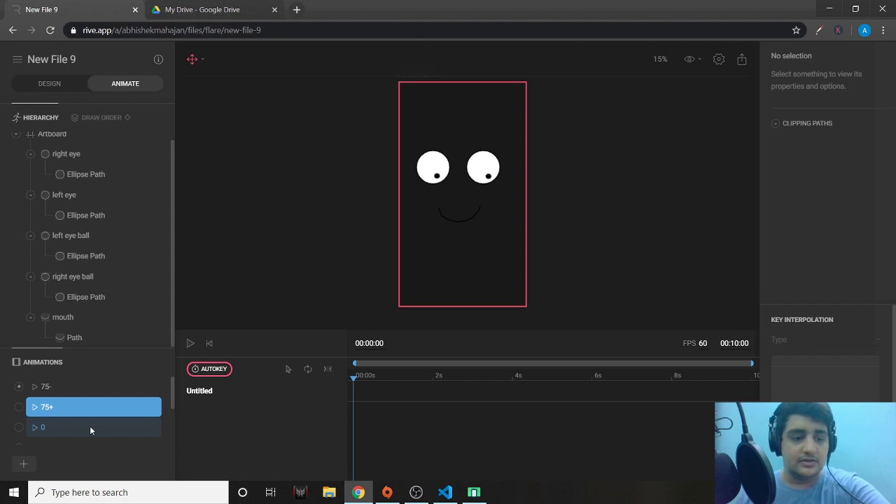
{"action": "type", "text": "-"}
{"action": "key", "text": "Return"}
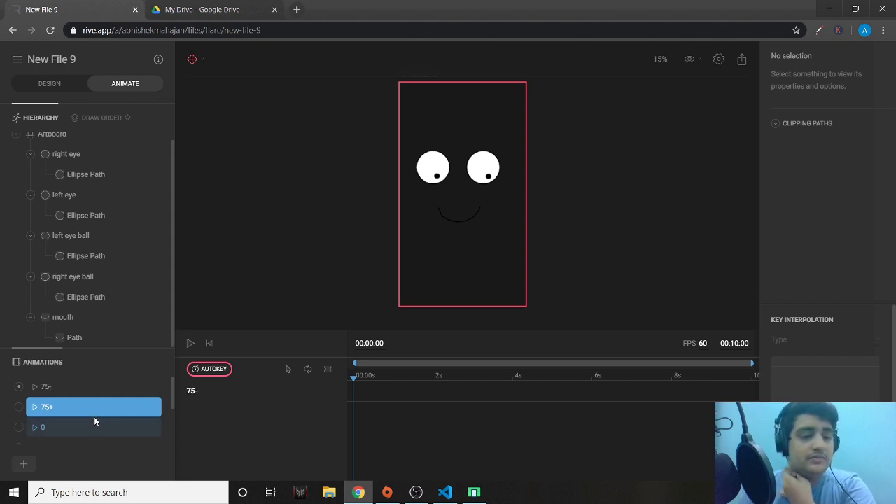
Step: Copy all frame 30 keyframes of the 75+ animation and paste them at frame 0 of the 75- animation
{"action": "left_click", "coordinate": [32, 413]}
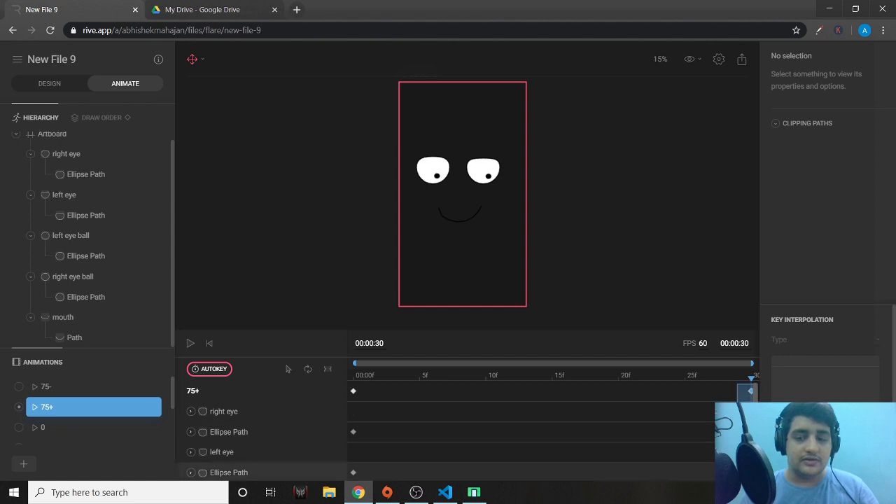
{"action": "scroll", "coordinate": [738, 389], "scroll_direction": "down", "scroll_amount": 5}
{"action": "left_click_drag", "start_coordinate": [737, 382], "coordinate": [758, 470]}
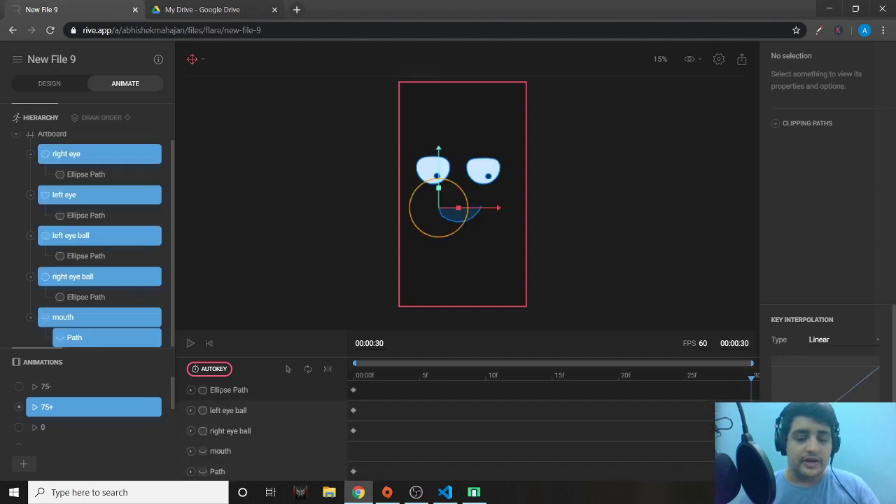
{"action": "left_click", "coordinate": [24, 388]}
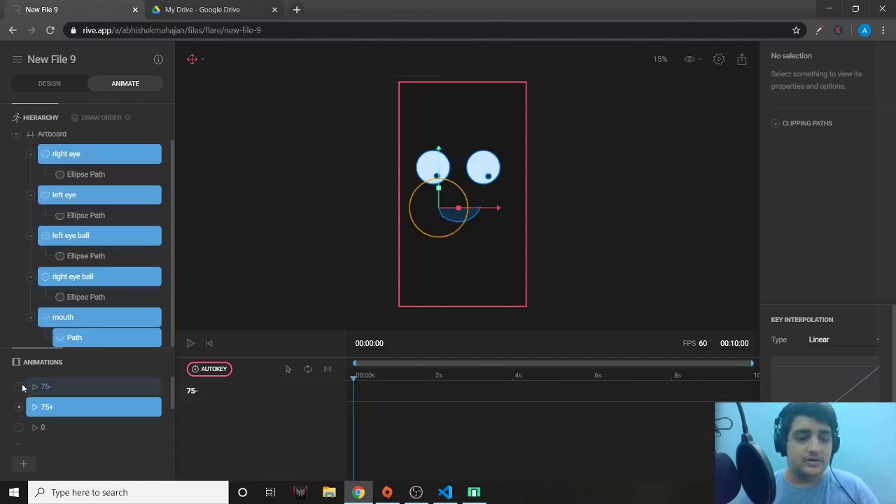
{"action": "left_click", "coordinate": [371, 392]}
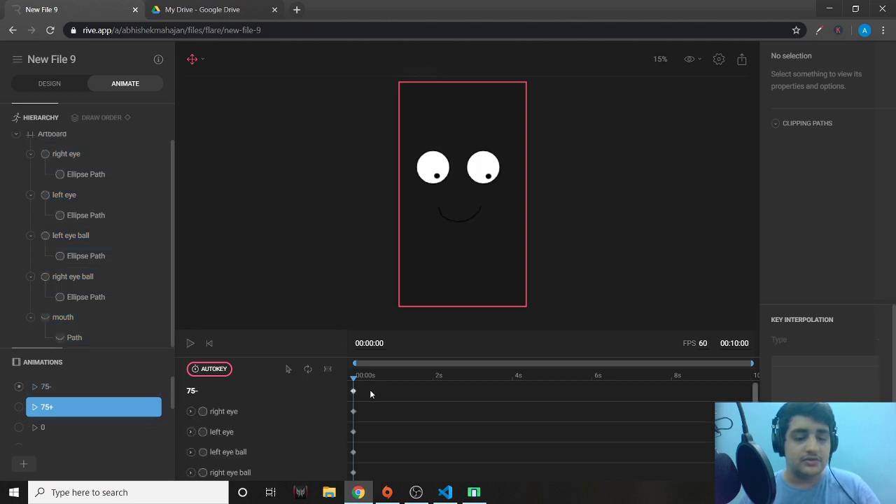
Step: Copy all frame 0 keyframes of the 75+ animation and return to the 75- animation
{"action": "left_click", "coordinate": [20, 409]}
{"action": "left_click_drag", "start_coordinate": [310, 398], "coordinate": [318, 502]}
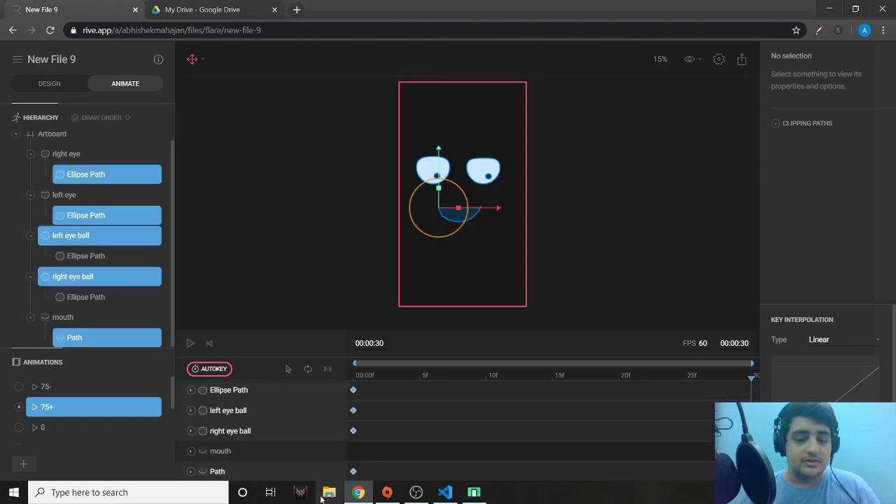
{"action": "left_click", "coordinate": [20, 387]}
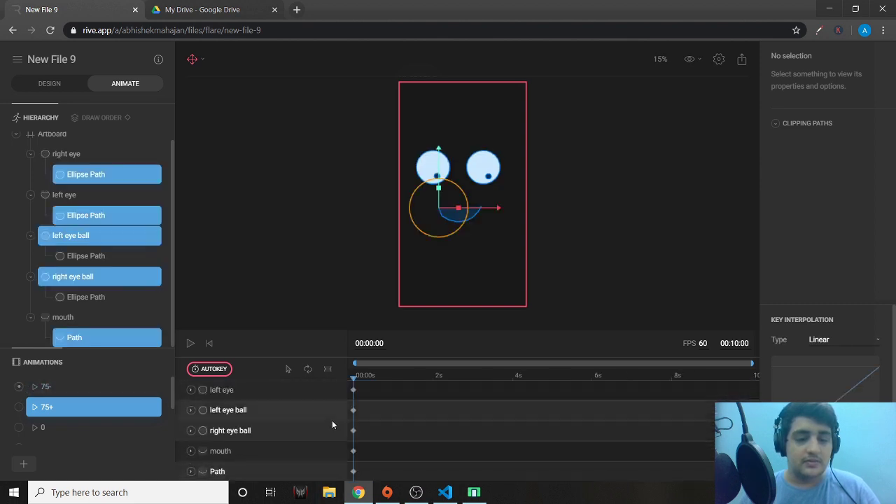
Step: Set the duration of the 75- animation to 30 frames
{"action": "left_click", "coordinate": [736, 343]}
{"action": "left_click", "coordinate": [736, 344]}
{"action": "key", "text": "BackSpace"}
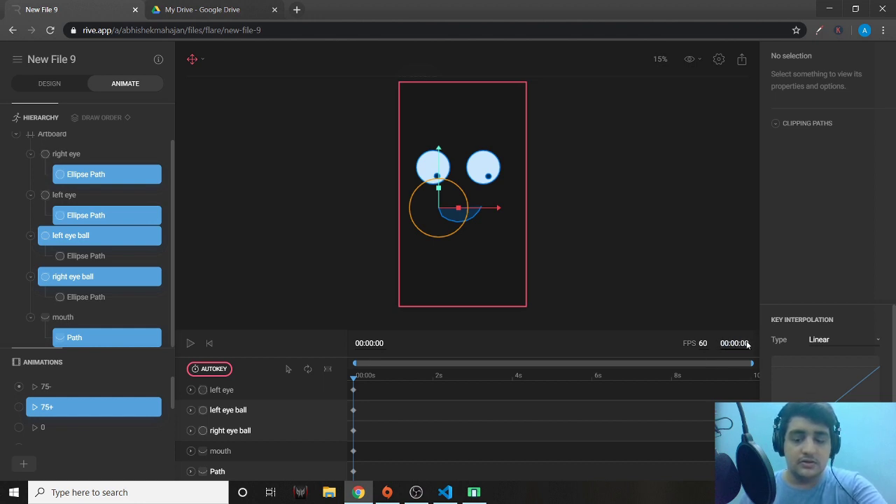
{"action": "key", "text": "BackSpace"}
{"action": "key", "text": "BackSpace"}
{"action": "type", "text": "30"}
{"action": "key", "text": "Return"}
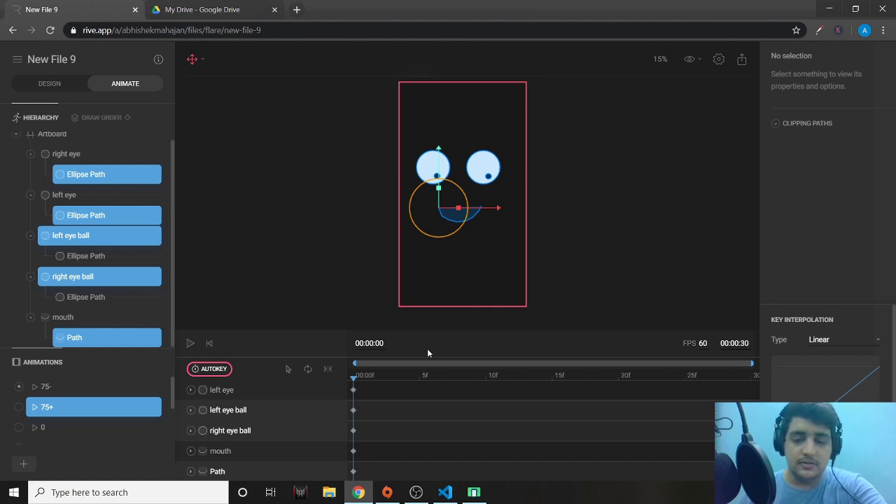
Step: Paste the copied keyframes at frame 30 of the 75- animation and play it back
{"action": "left_click", "coordinate": [186, 341]}
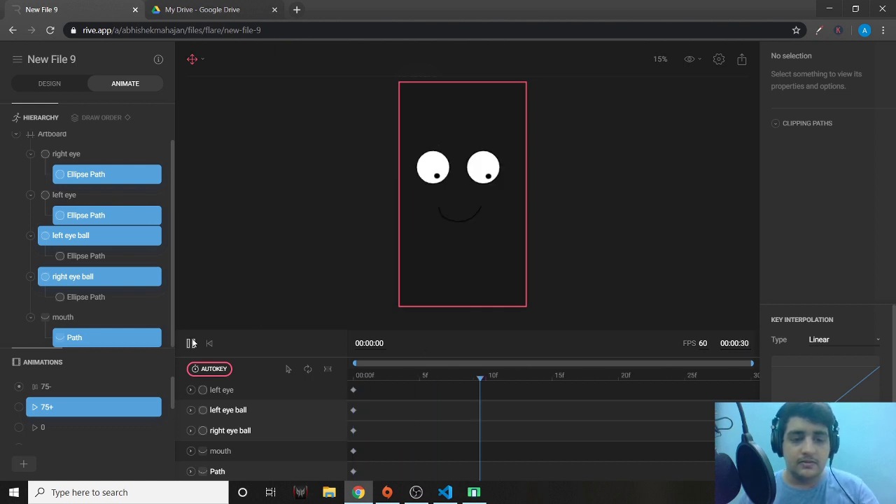
{"action": "left_click", "coordinate": [741, 390]}
{"action": "key", "text": "ctrl+v"}
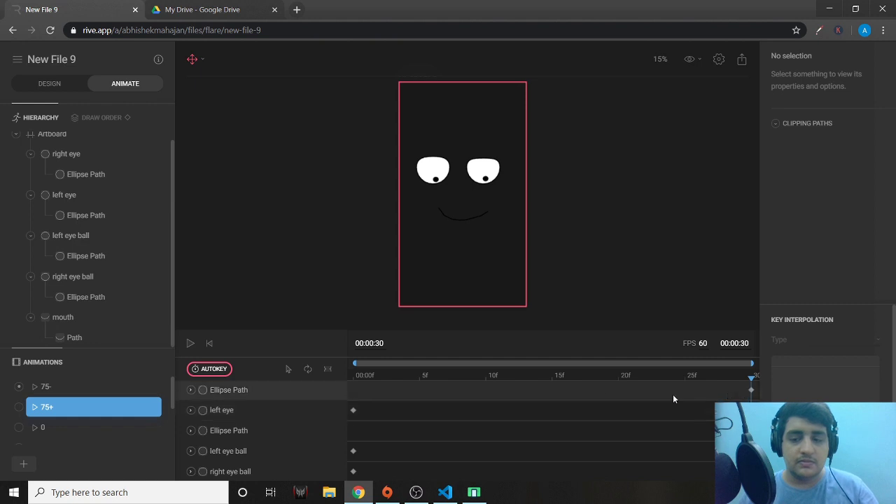
{"action": "left_click", "coordinate": [191, 344]}
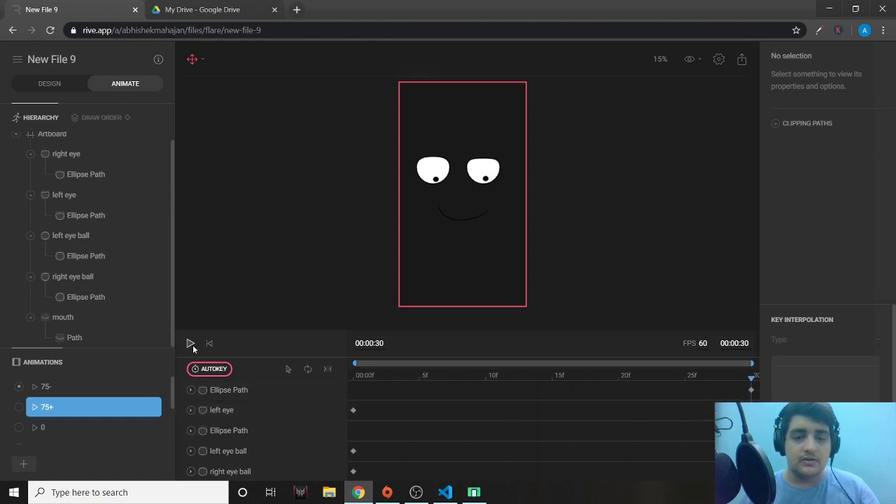
Step: Play back the 75- animation and compare the face poses of the 75 and 50 animations
{"action": "left_click", "coordinate": [192, 344]}
{"action": "left_click", "coordinate": [193, 345]}
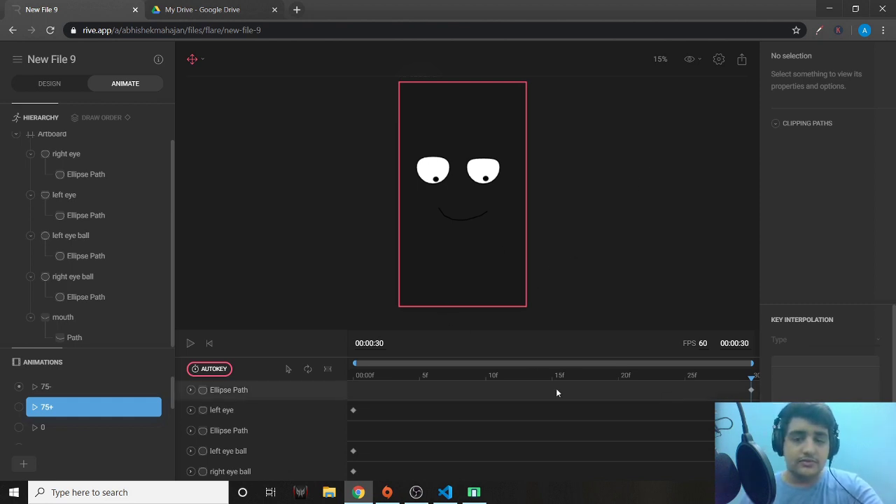
{"action": "scroll", "coordinate": [28, 413], "scroll_direction": "down", "scroll_amount": 2}
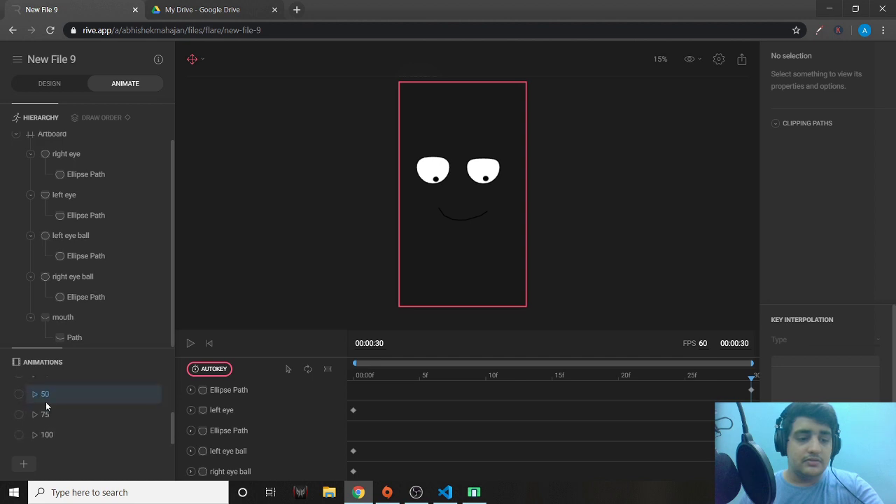
{"action": "left_click", "coordinate": [19, 415]}
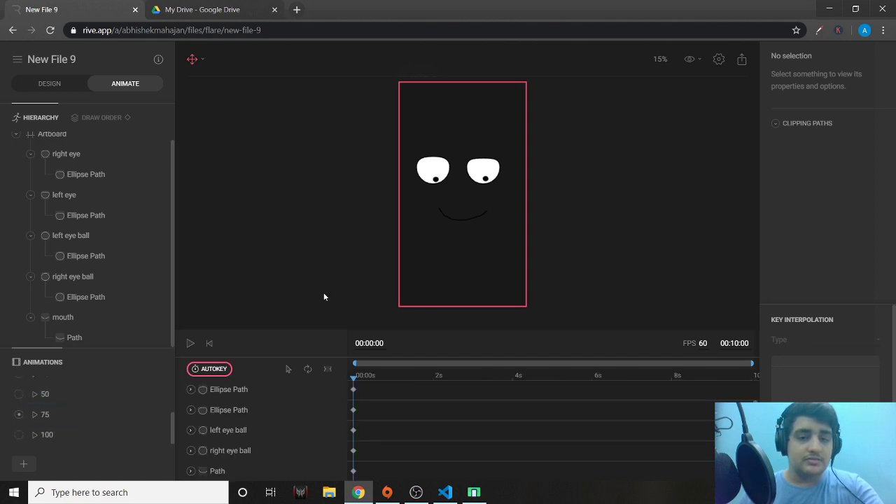
{"action": "left_click", "coordinate": [19, 394]}
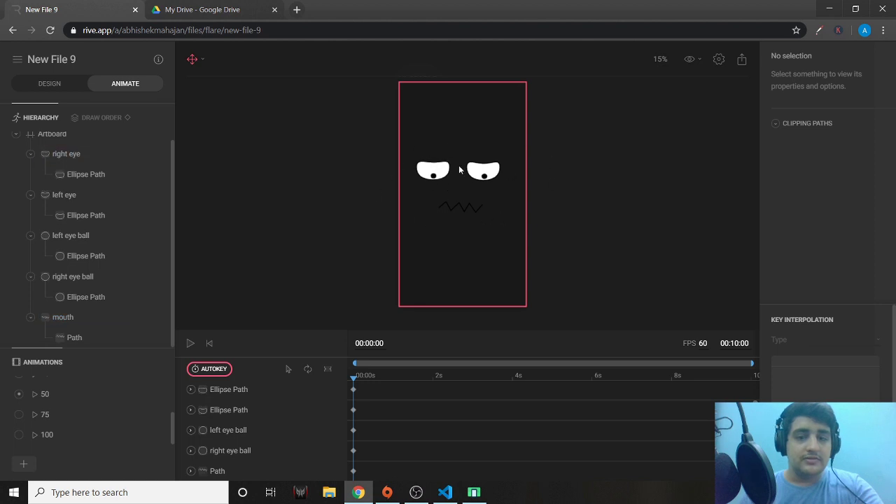
Step: Create a new animation named 50-
{"action": "left_click", "coordinate": [22, 463]}
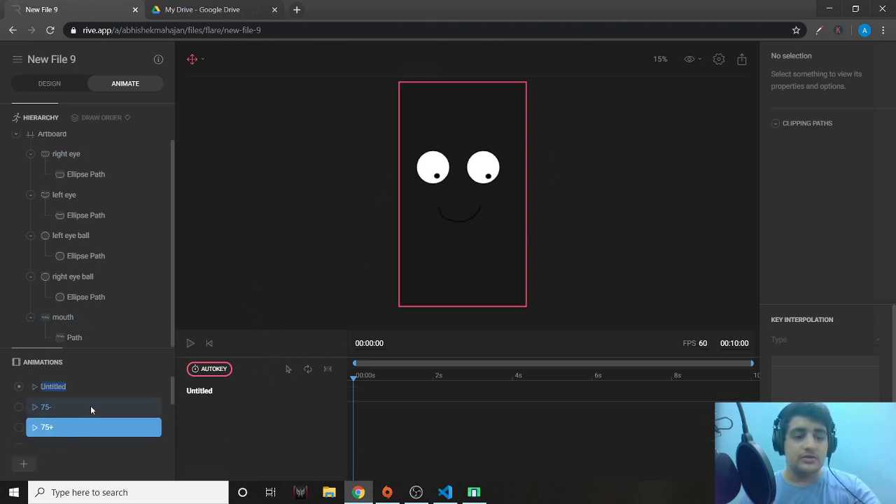
{"action": "key", "text": "BackSpace"}
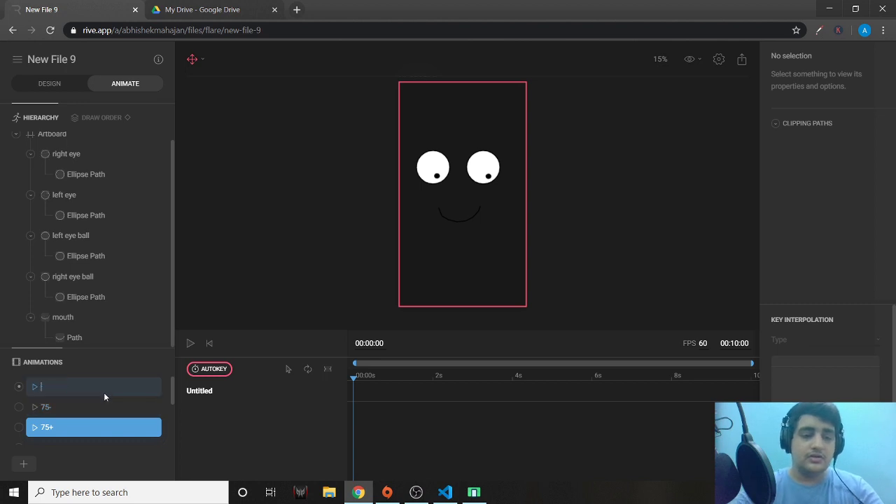
{"action": "type", "text": "50-"}
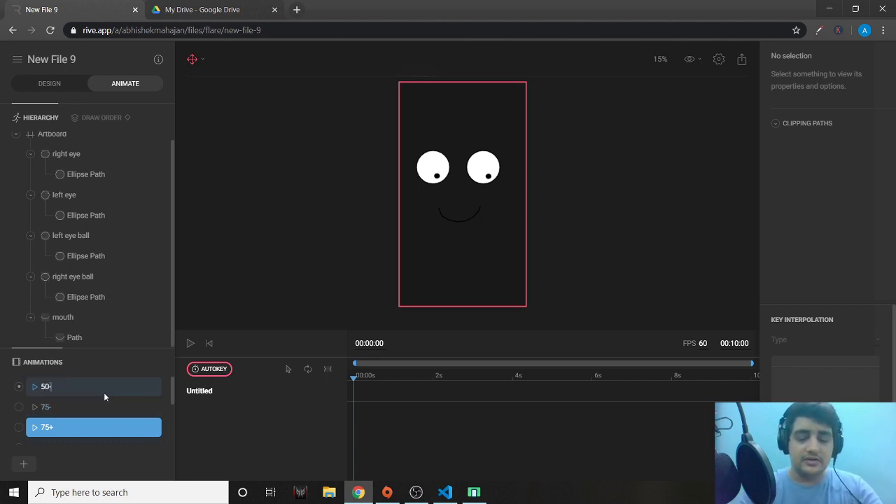
{"action": "key", "text": "Return"}
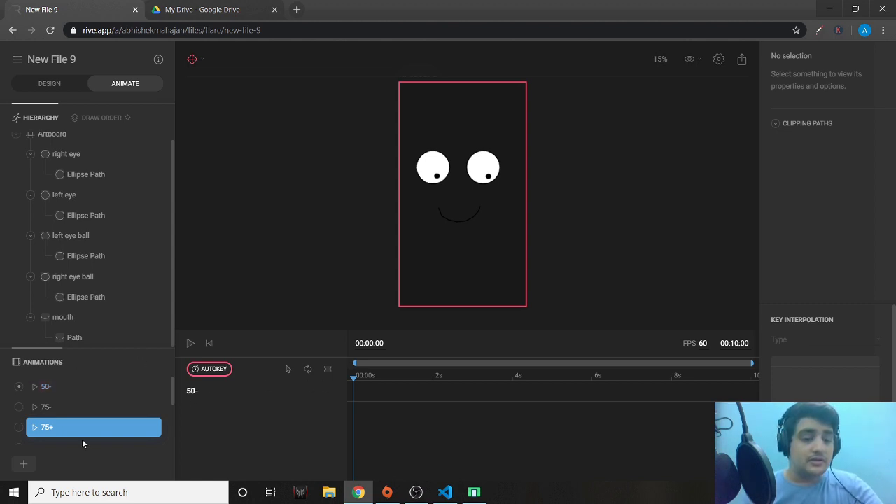
Step: Copy all keyframes of the 75 animation and paste them at frame 0 of the 50- animation
{"action": "scroll", "coordinate": [22, 413], "scroll_direction": "down", "scroll_amount": 3}
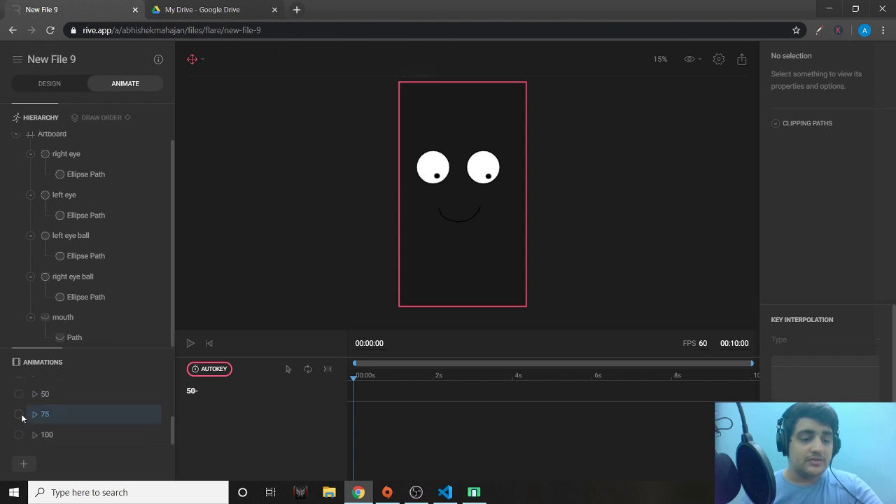
{"action": "left_click", "coordinate": [20, 415]}
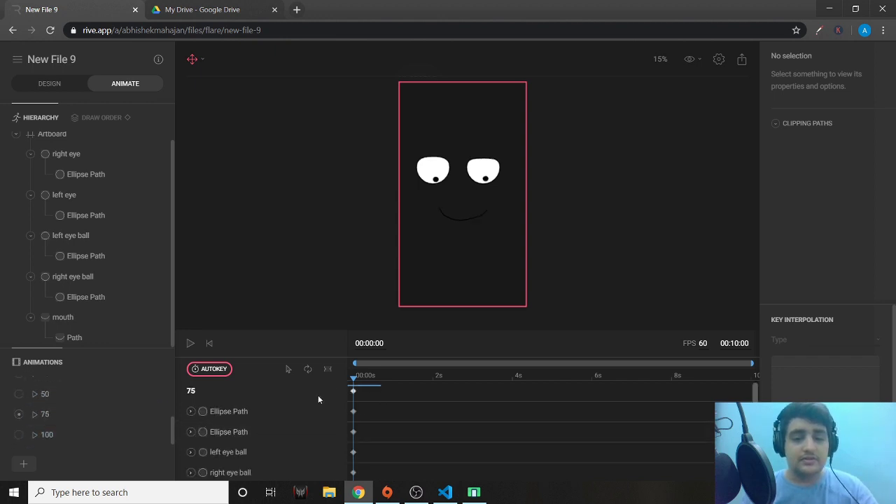
{"action": "left_click_drag", "start_coordinate": [319, 396], "coordinate": [328, 483]}
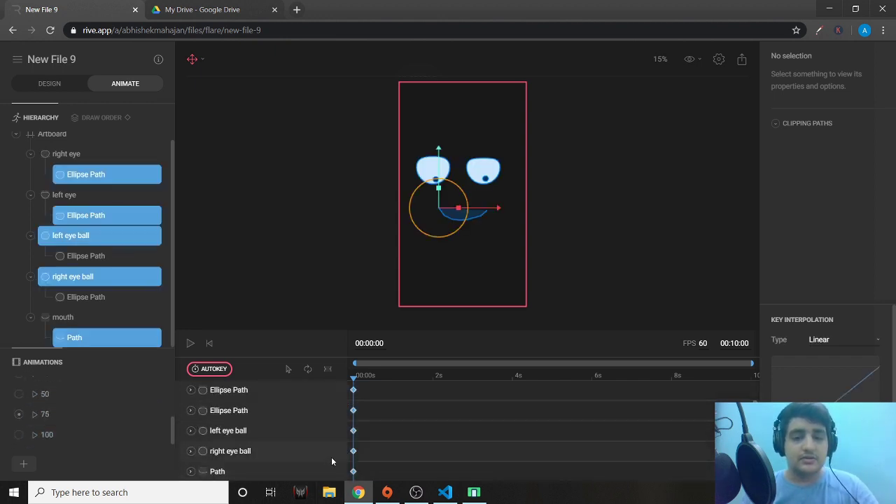
{"action": "scroll", "coordinate": [98, 400], "scroll_direction": "up", "scroll_amount": 3}
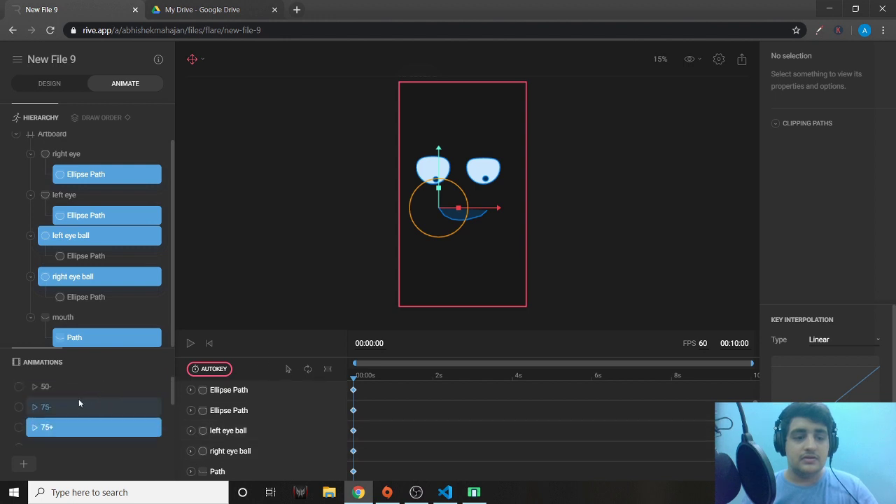
{"action": "left_click", "coordinate": [19, 387]}
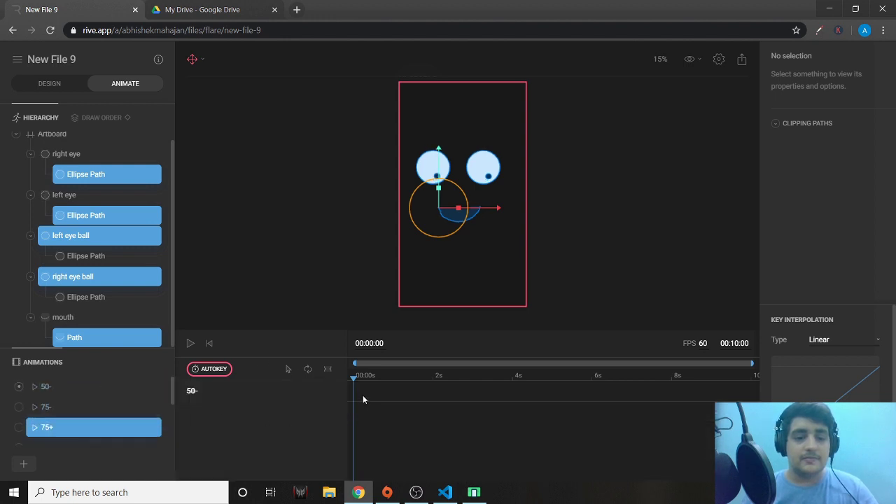
{"action": "left_click", "coordinate": [383, 400]}
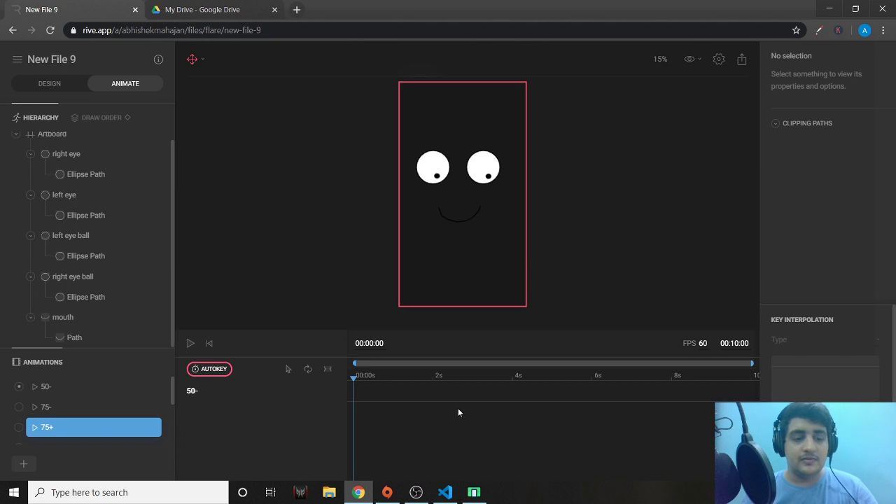
{"action": "key", "text": "ctrl+v"}
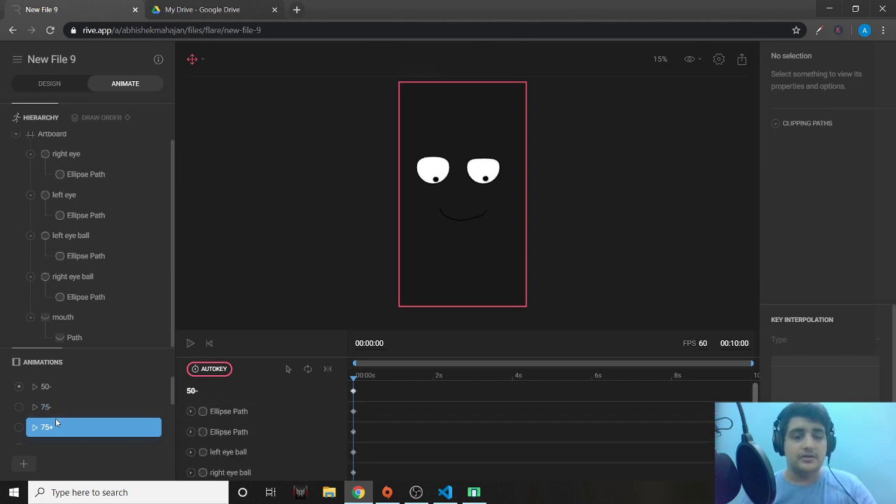
Step: Set the duration of the 50- animation to 30 frames and play it through so the playhead stands at frame 30
{"action": "left_click", "coordinate": [735, 346]}
{"action": "left_click", "coordinate": [738, 346]}
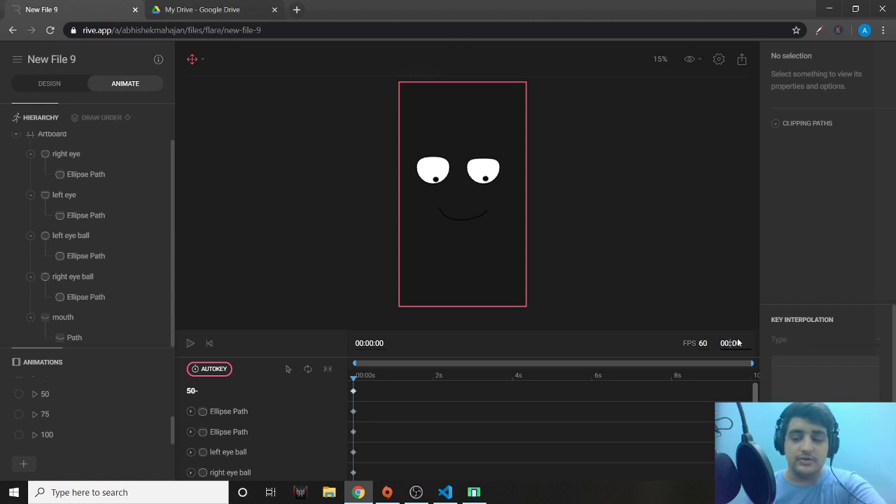
{"action": "key", "text": "BackSpace"}
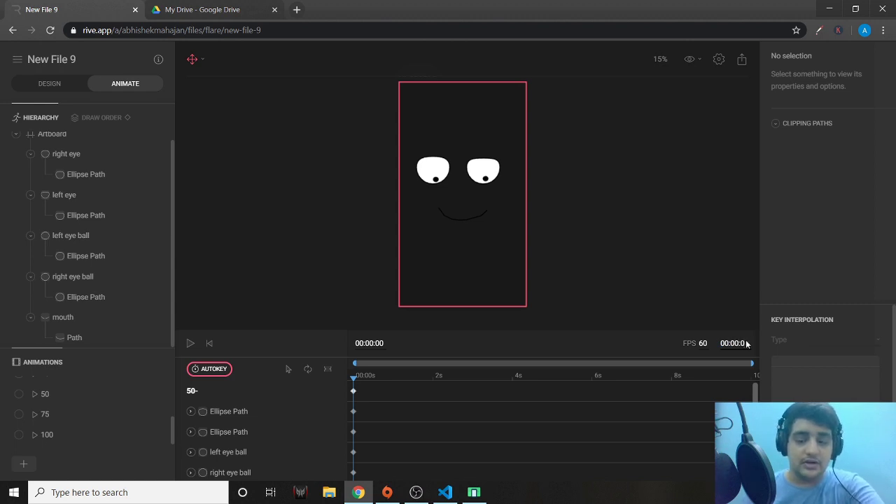
{"action": "type", "text": "30"}
{"action": "key", "text": "Return"}
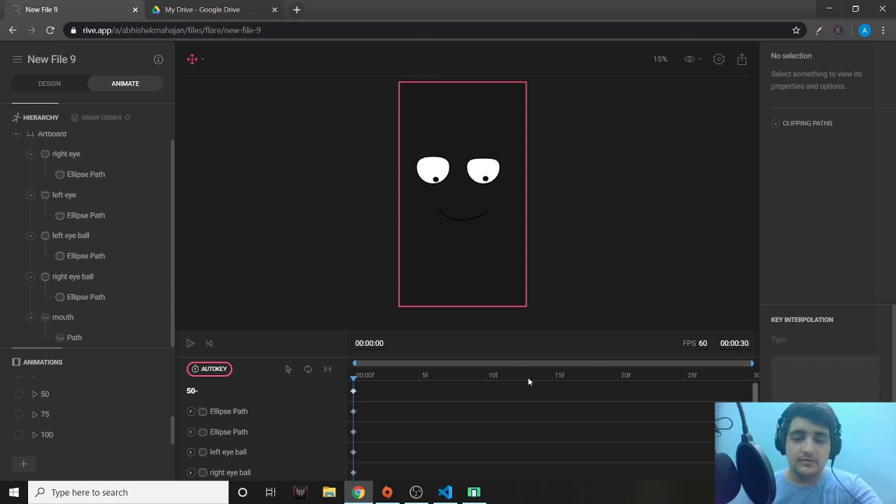
{"action": "left_click", "coordinate": [190, 345]}
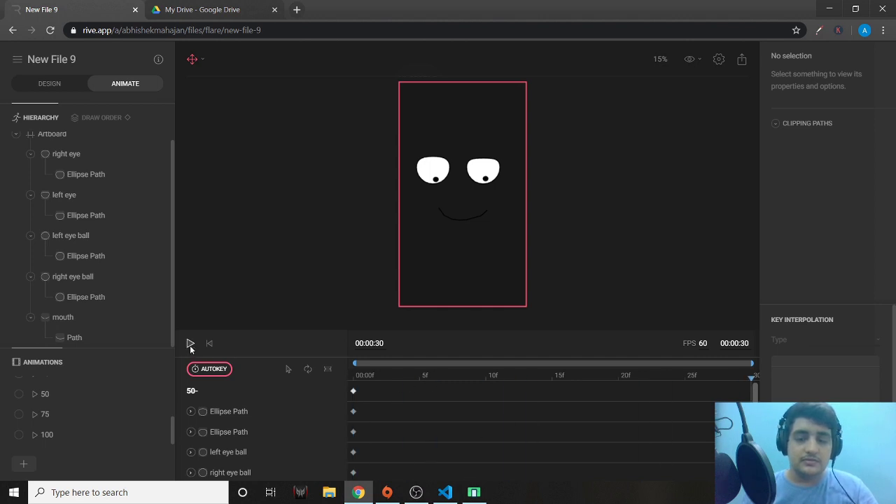
Step: Copy all keyframes of the 50 animation and paste them at frame 30 of the 50- animation
{"action": "left_click", "coordinate": [19, 394]}
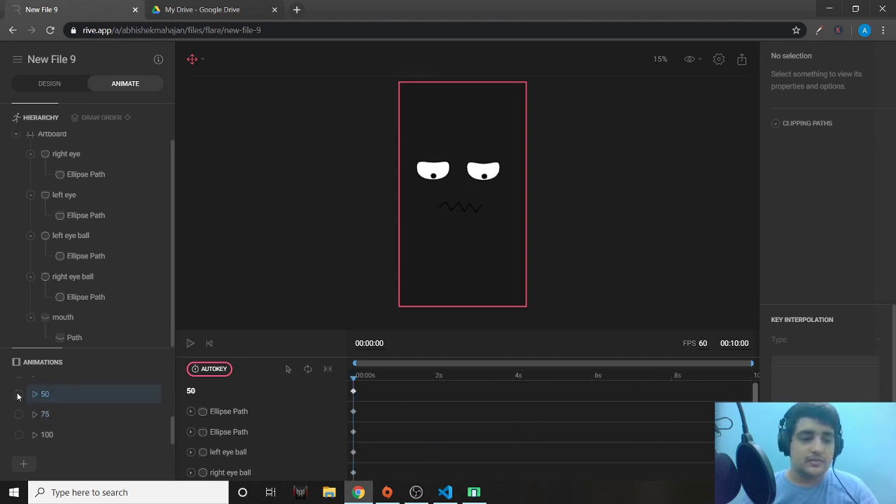
{"action": "left_click_drag", "start_coordinate": [373, 390], "coordinate": [349, 481]}
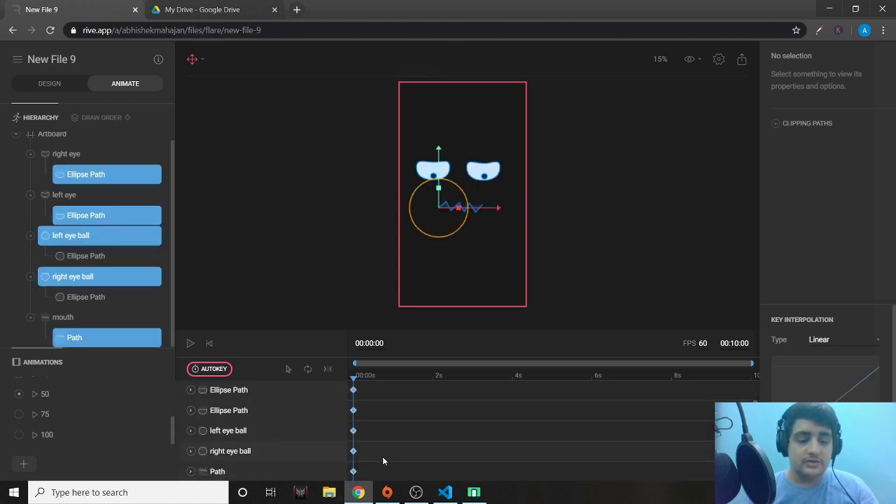
{"action": "scroll", "coordinate": [69, 396], "scroll_direction": "up", "scroll_amount": 2}
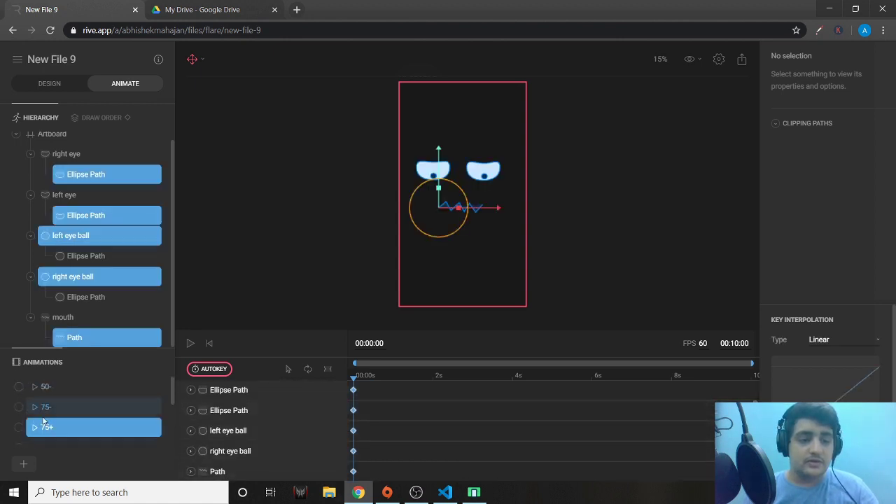
{"action": "left_click", "coordinate": [19, 387]}
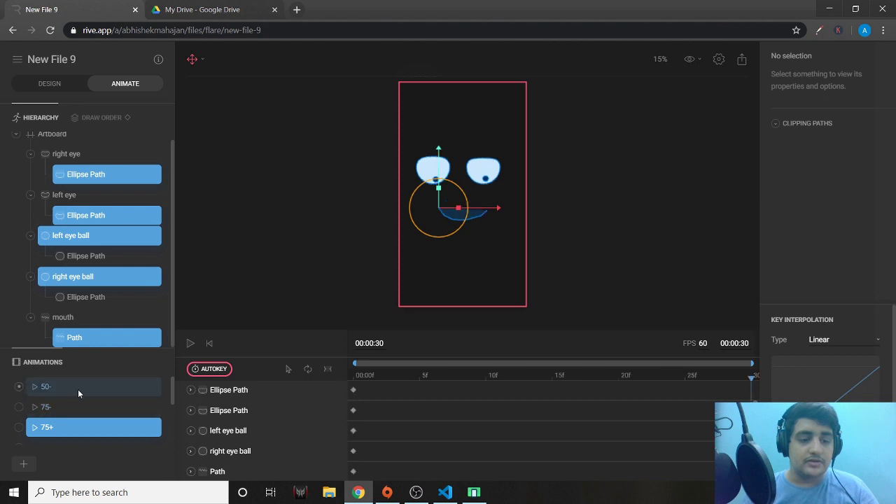
{"action": "left_click", "coordinate": [741, 390]}
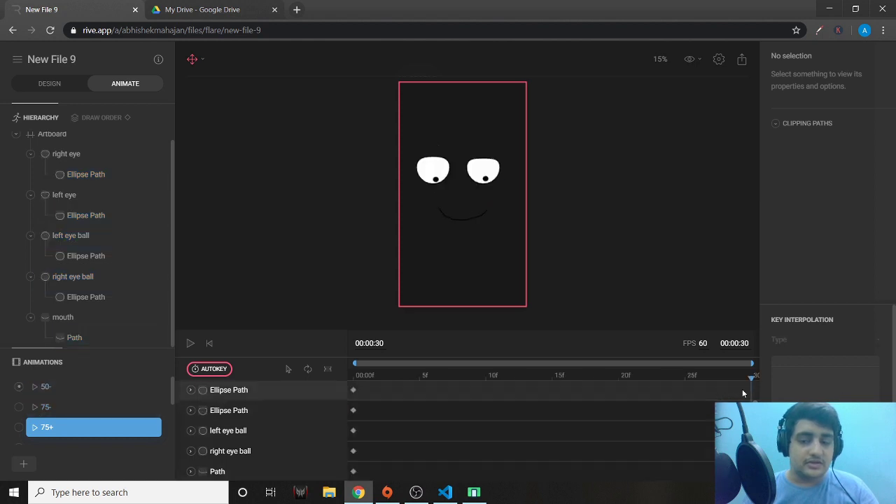
Step: Play back the 50- animation several times to check the transition between the two poses
{"action": "left_click", "coordinate": [187, 343]}
{"action": "left_click", "coordinate": [187, 343]}
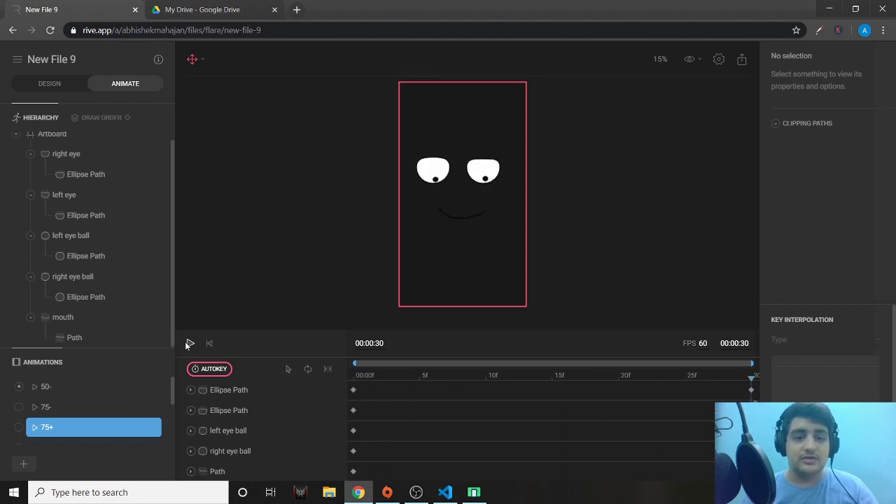
{"action": "left_click", "coordinate": [187, 344]}
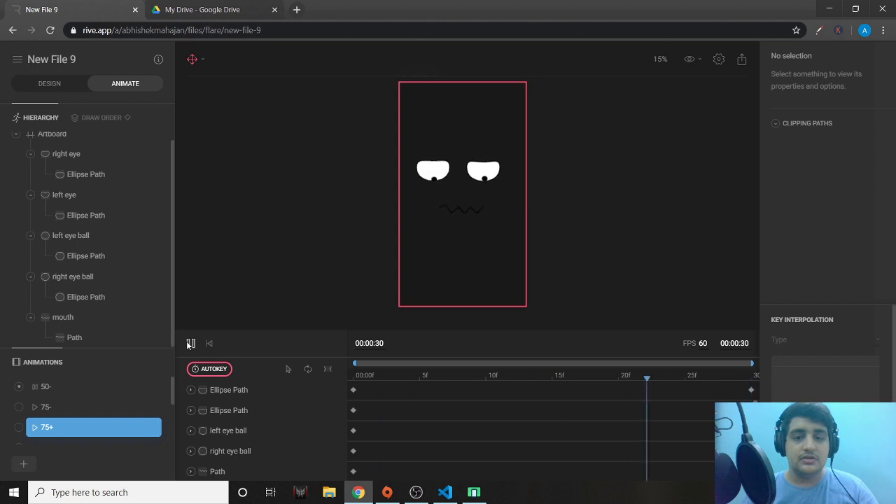
{"action": "left_click", "coordinate": [188, 343]}
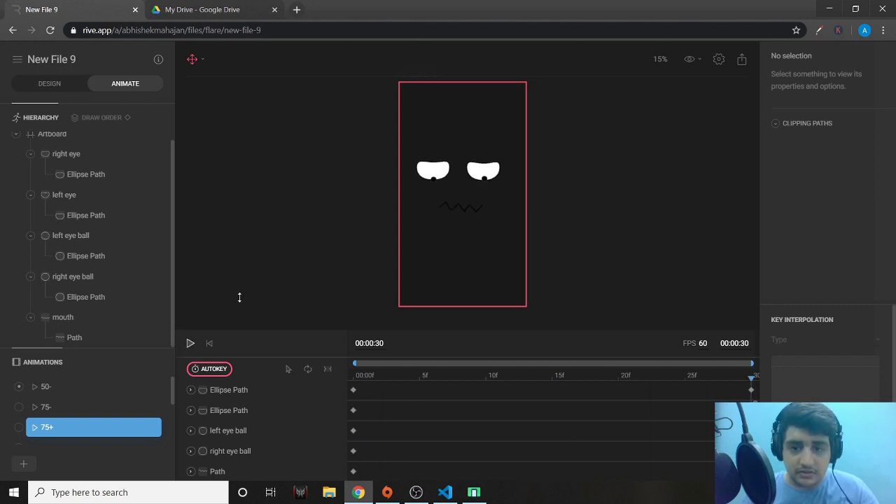
Step: Move the left eye ball up to about X 387, Y 1079 at frame 30 of the 50- animation and replay it
{"action": "left_click", "coordinate": [434, 184]}
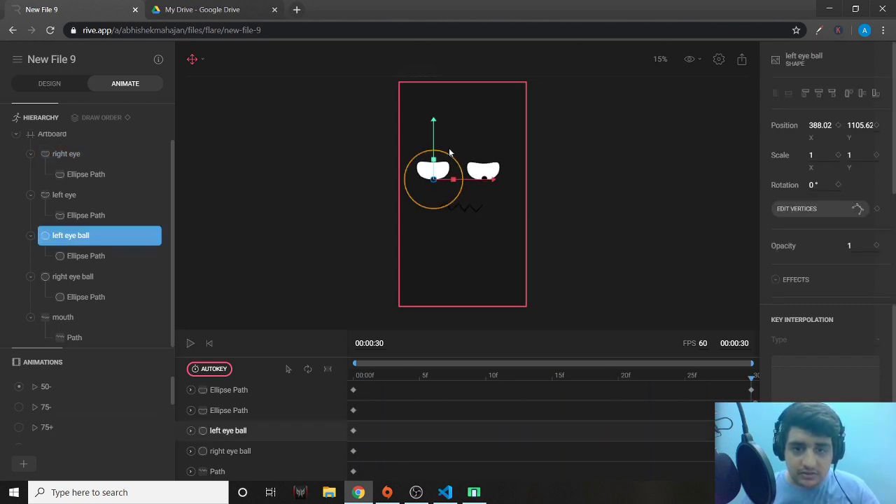
{"action": "left_click_drag", "start_coordinate": [434, 143], "coordinate": [434, 143]}
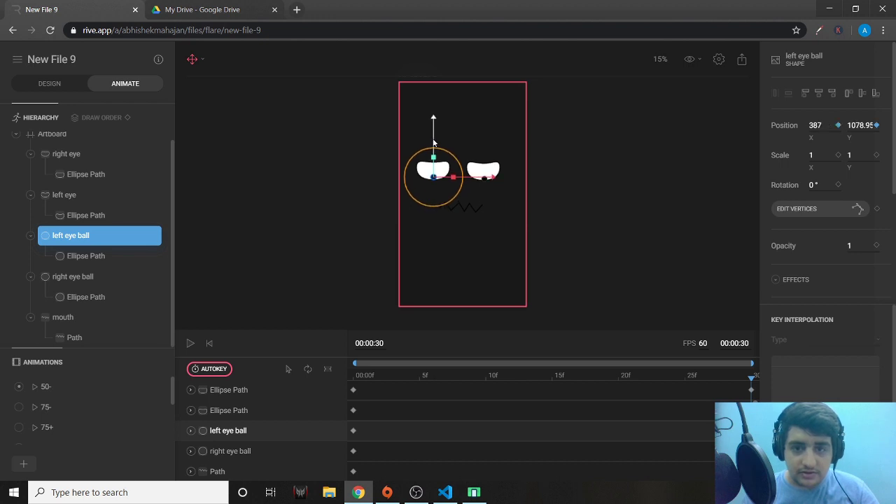
{"action": "left_click", "coordinate": [579, 184]}
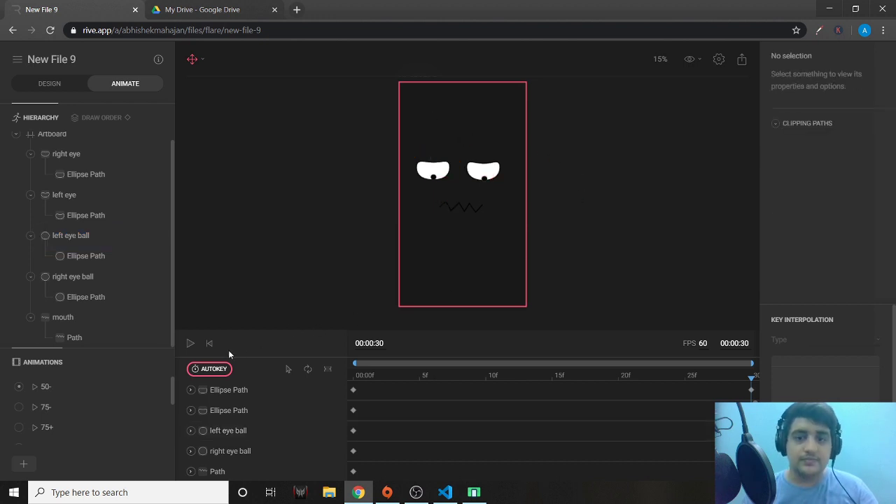
{"action": "left_click", "coordinate": [190, 343]}
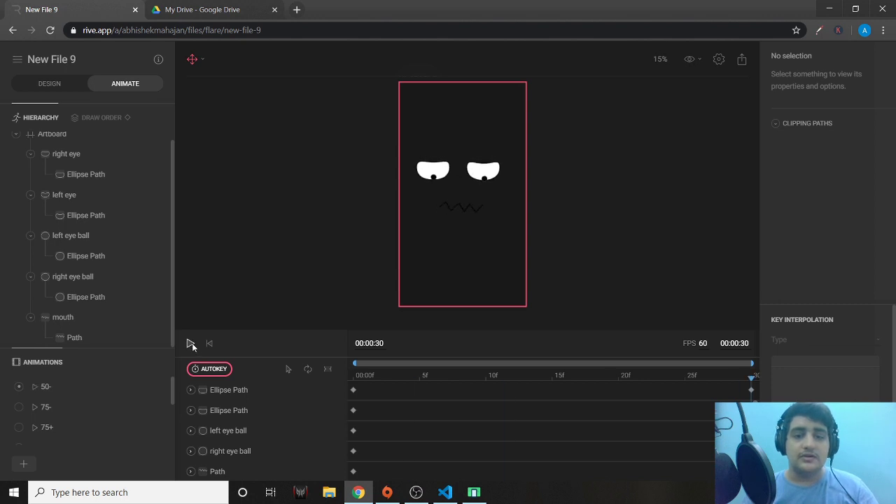
{"action": "left_click", "coordinate": [190, 344]}
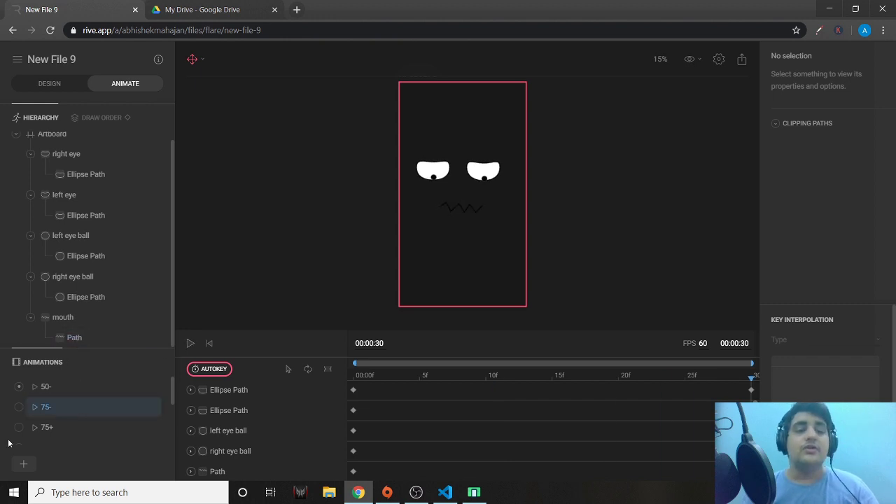
Step: Create a new animation named 50+
{"action": "left_click", "coordinate": [23, 464]}
{"action": "type", "text": "50"}
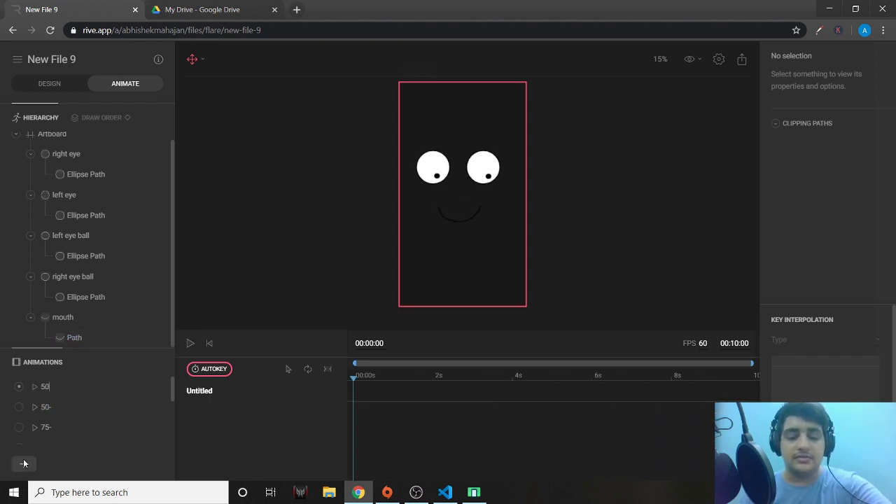
{"action": "type", "text": "+"}
{"action": "key", "text": "Return"}
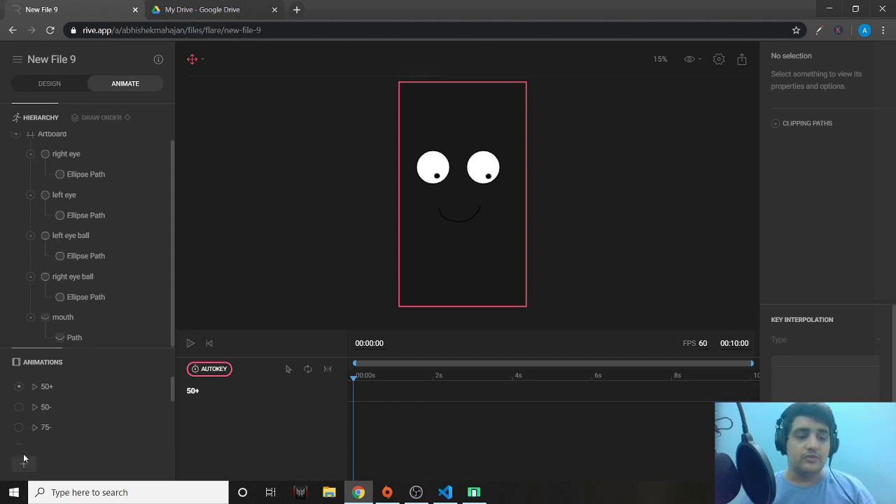
Step: Copy all frame 30 keyframes of the 50- animation and paste them at frame 0 of the 50+ animation
{"action": "left_click", "coordinate": [19, 408]}
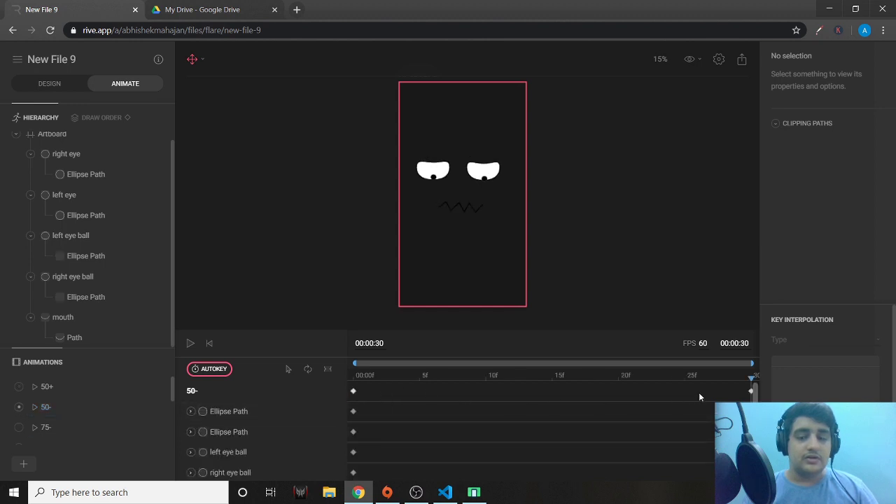
{"action": "left_click", "coordinate": [751, 390]}
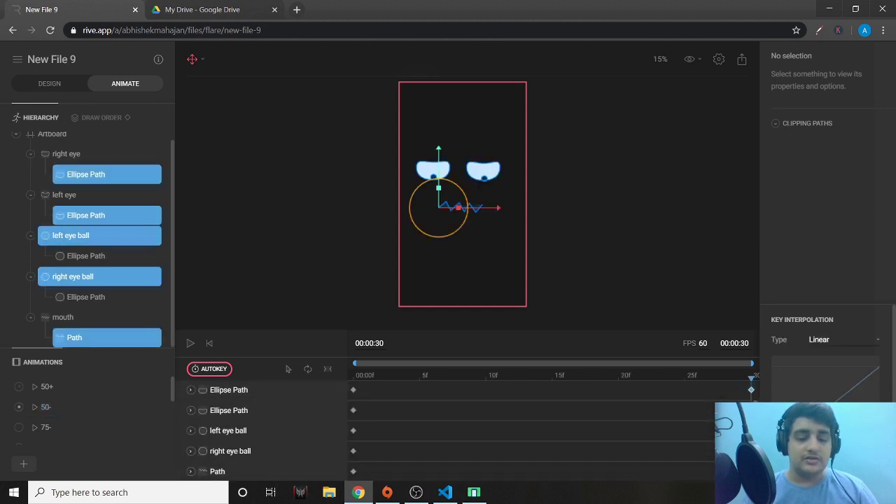
{"action": "left_click", "coordinate": [22, 389]}
{"action": "left_click", "coordinate": [371, 394]}
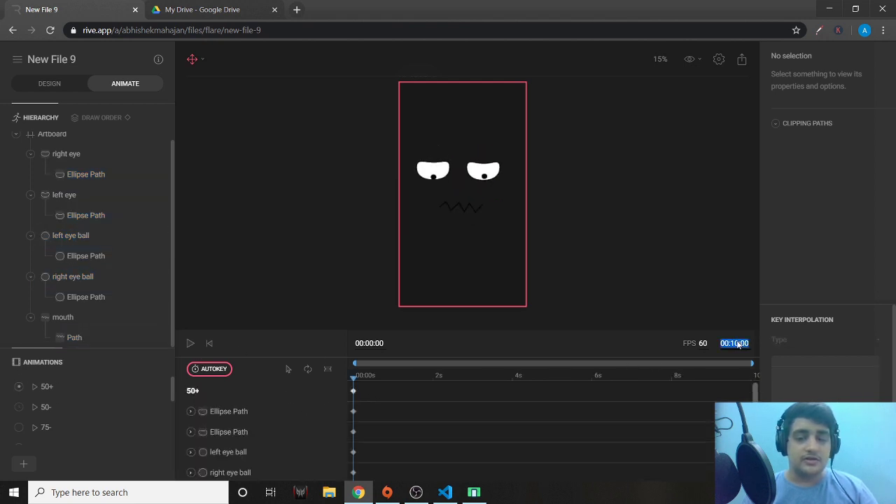
Step: Set the duration of the 50+ animation to 00:00:30
{"action": "key", "text": "BackSpace"}
{"action": "key", "text": "BackSpace"}
{"action": "key", "text": "BackSpace"}
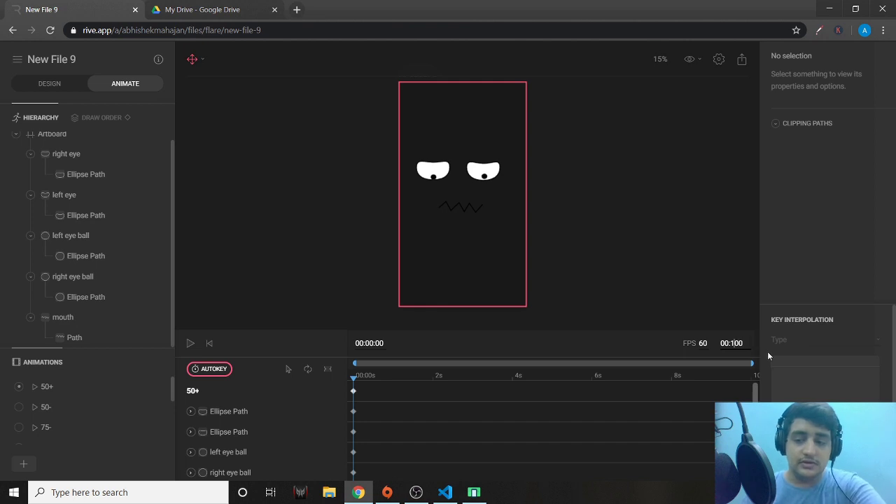
{"action": "type", "text": "00:"}
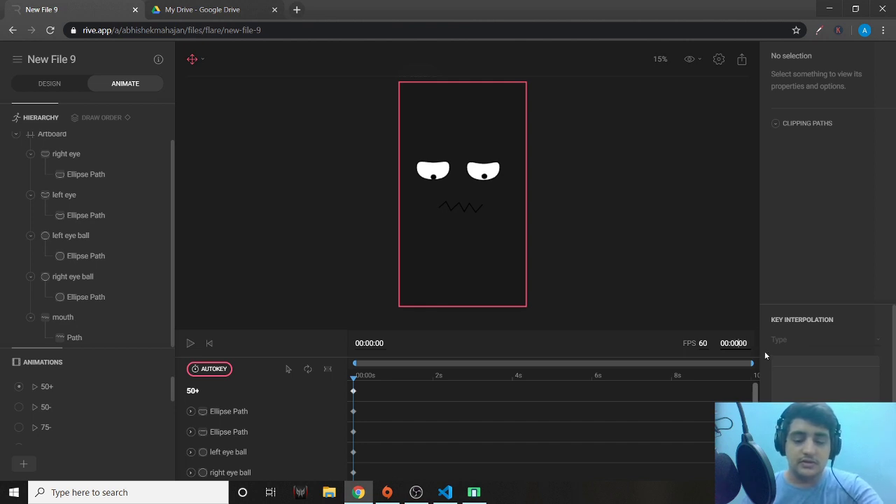
{"action": "type", "text": "30"}
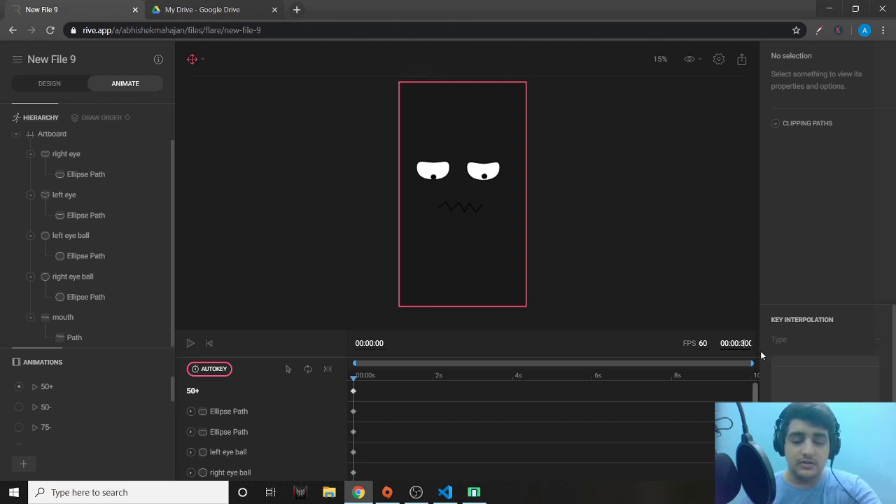
{"action": "key", "text": "Return"}
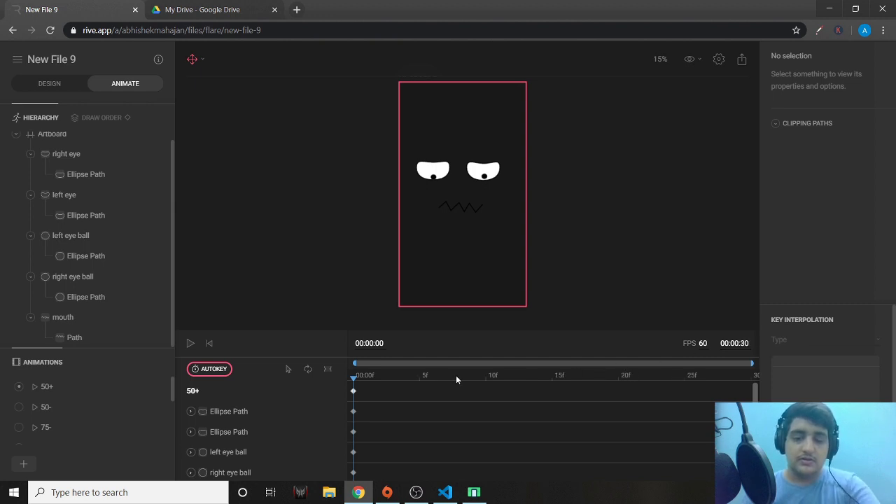
Step: Copy all frame 0 keyframes of the 50- animation and paste them at frame 30 of the 50+ animation
{"action": "left_click", "coordinate": [190, 343]}
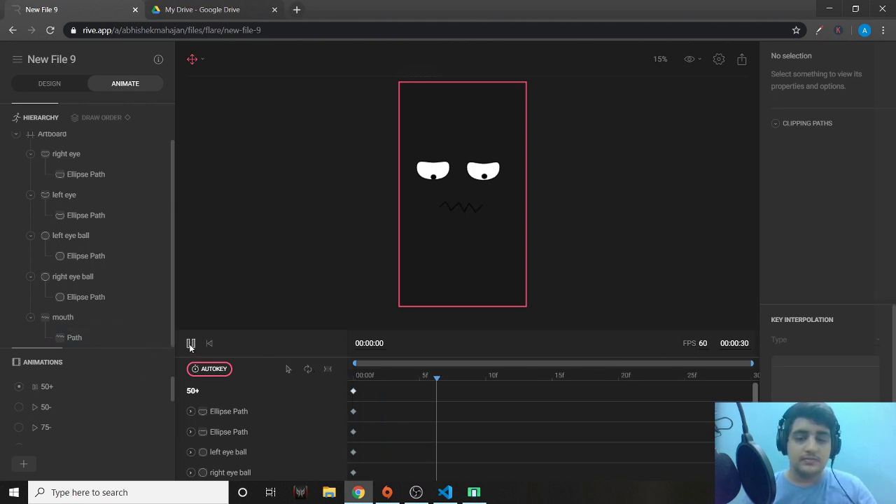
{"action": "left_click", "coordinate": [19, 408]}
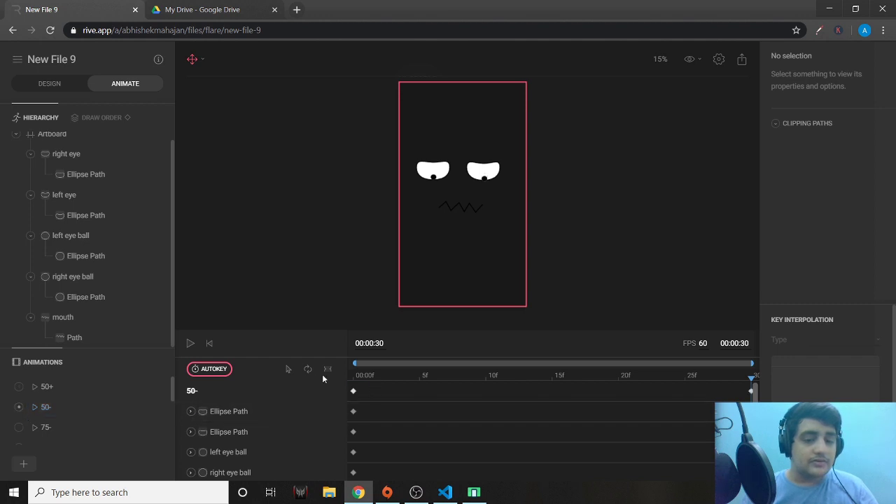
{"action": "left_click_drag", "start_coordinate": [365, 386], "coordinate": [332, 492]}
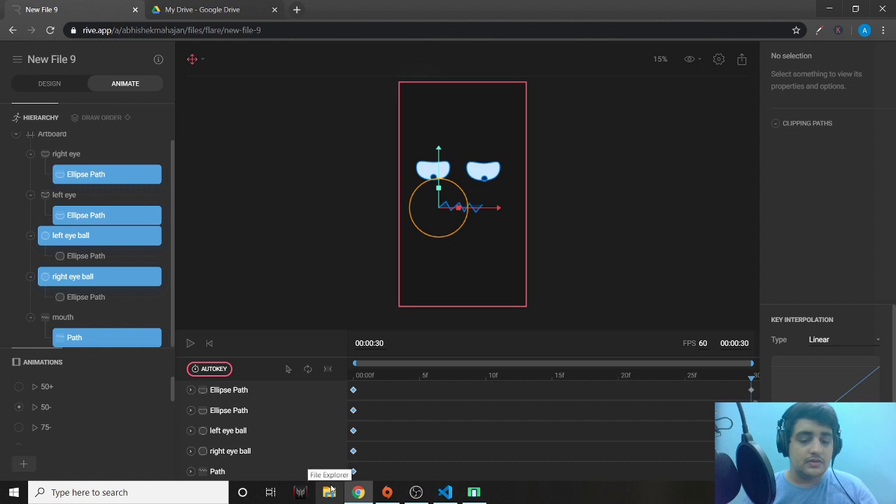
{"action": "left_click", "coordinate": [18, 386]}
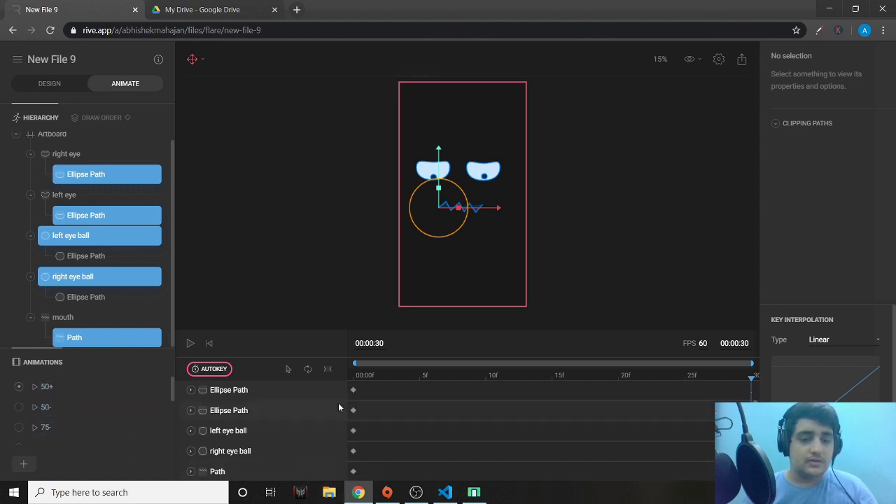
{"action": "left_click", "coordinate": [560, 407]}
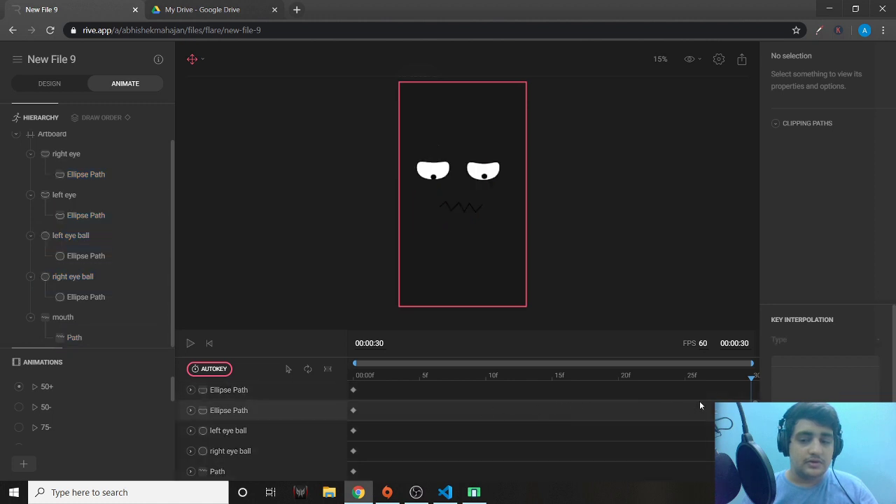
{"action": "key", "text": "ctrl+v"}
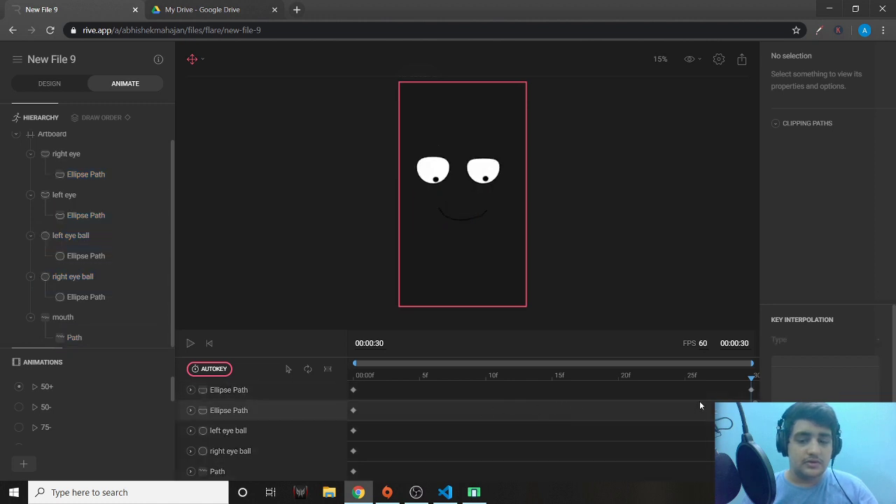
Step: Play back the 50+ animation several times to check the transition between the two poses
{"action": "left_click", "coordinate": [189, 344]}
{"action": "left_click", "coordinate": [189, 343]}
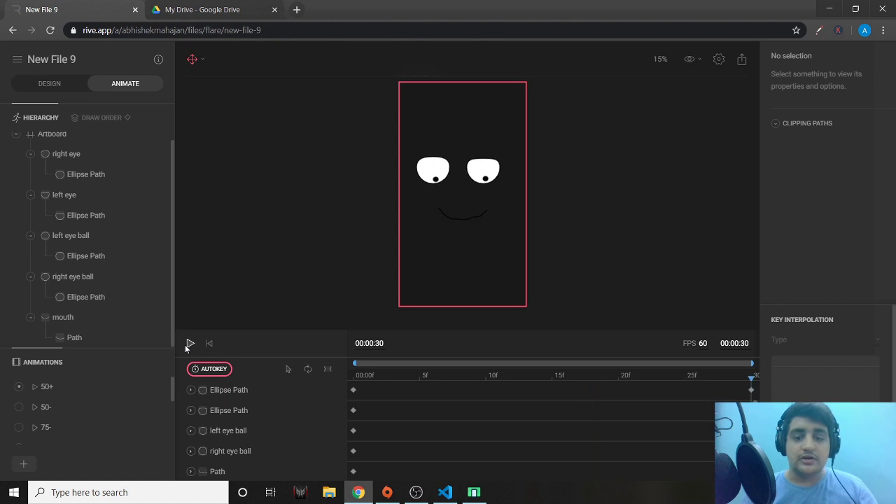
{"action": "left_click", "coordinate": [189, 344]}
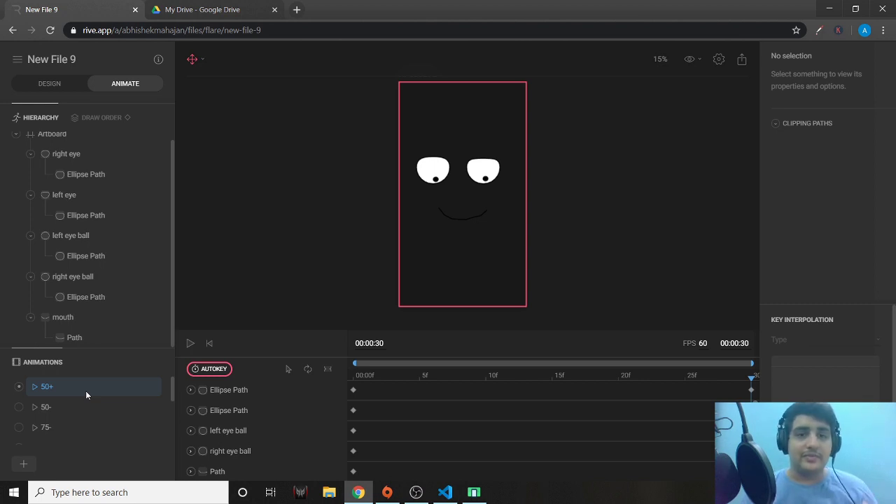
Step: Create a new animation named 25+
{"action": "scroll", "coordinate": [42, 424], "scroll_direction": "down", "scroll_amount": 1}
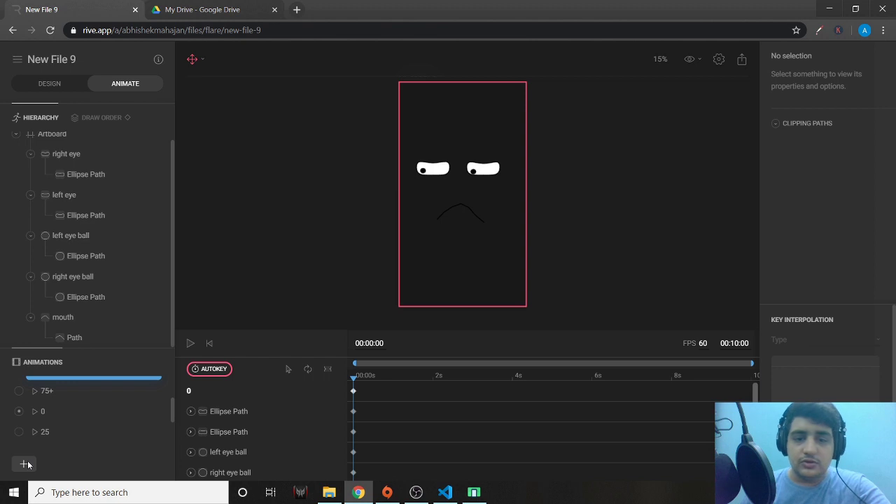
{"action": "left_click", "coordinate": [26, 464]}
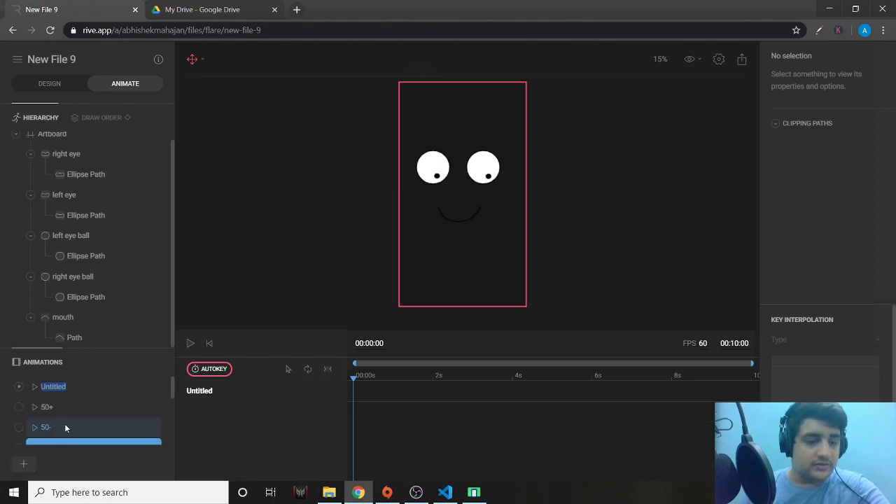
{"action": "key", "text": "BackSpace"}
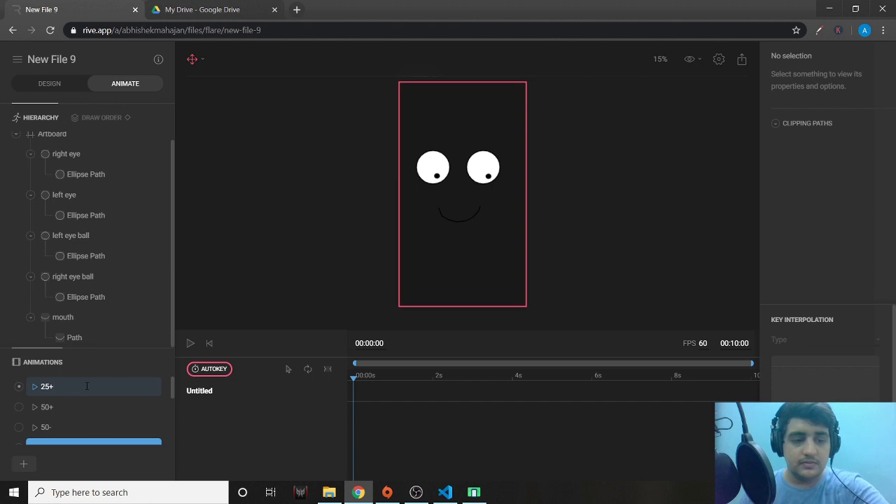
{"action": "key", "text": "Return"}
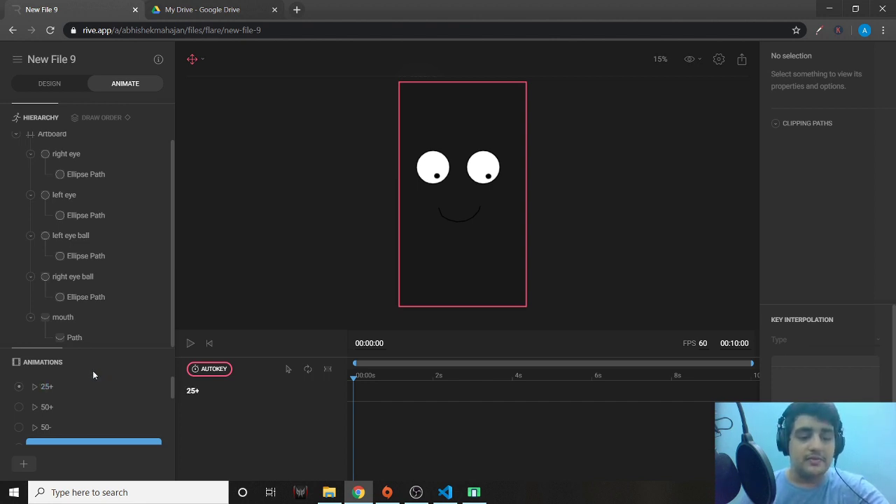
Step: Copy all keyframes of the 25 animation and paste them at frame 0 of the 25+ animation
{"action": "scroll", "coordinate": [59, 410], "scroll_direction": "down", "scroll_amount": 2}
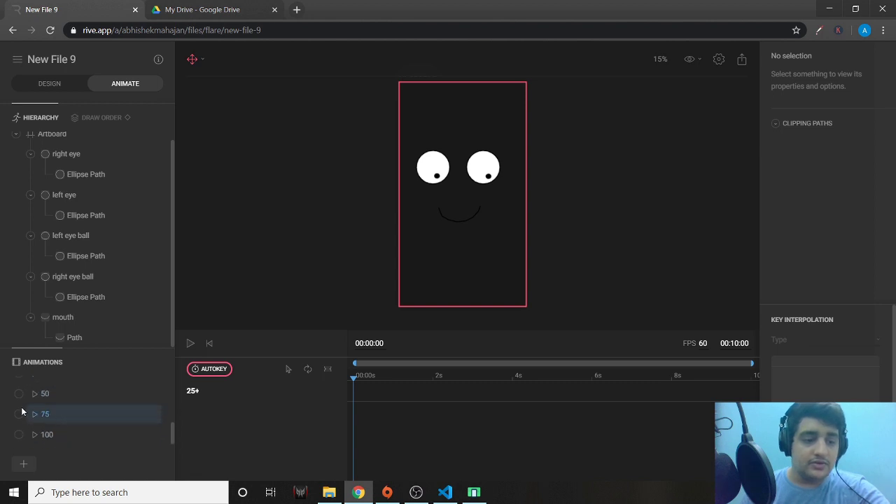
{"action": "scroll", "coordinate": [26, 423], "scroll_direction": "up", "scroll_amount": 2}
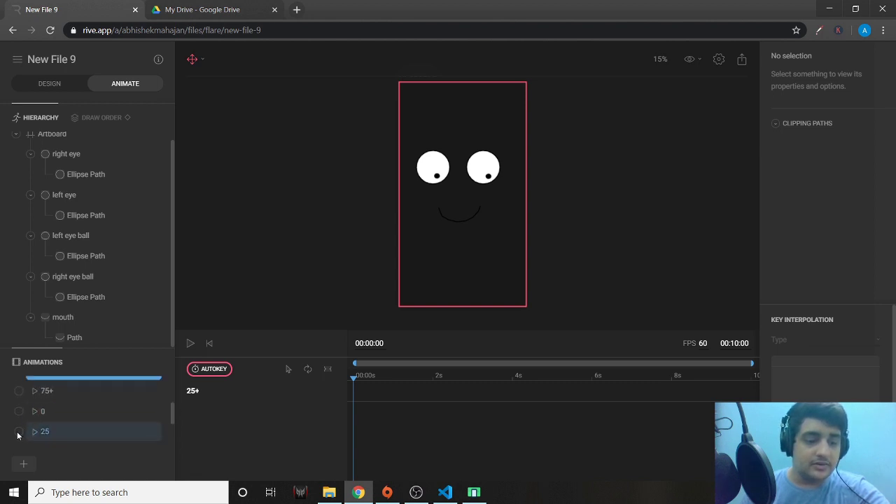
{"action": "left_click", "coordinate": [18, 433]}
{"action": "left_click_drag", "start_coordinate": [385, 388], "coordinate": [300, 491]}
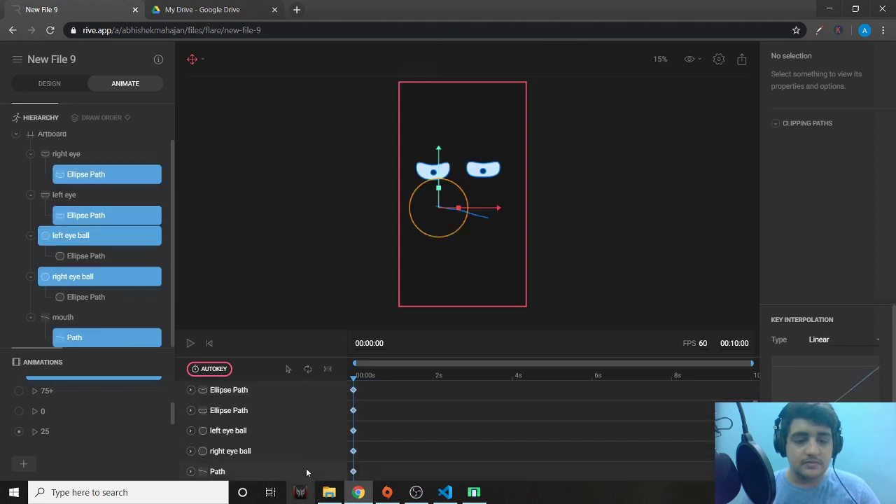
{"action": "scroll", "coordinate": [106, 413], "scroll_direction": "up", "scroll_amount": 3}
{"action": "left_click", "coordinate": [19, 387]}
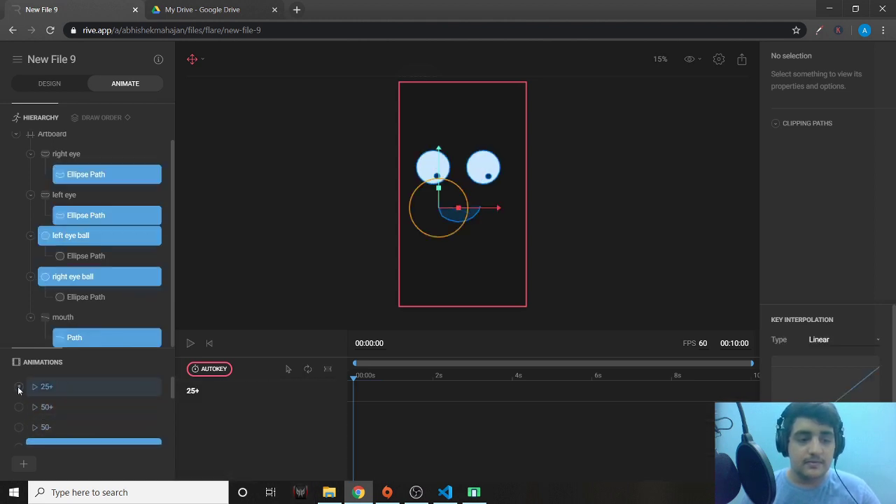
{"action": "left_click", "coordinate": [364, 395]}
{"action": "key", "text": "ctrl+v"}
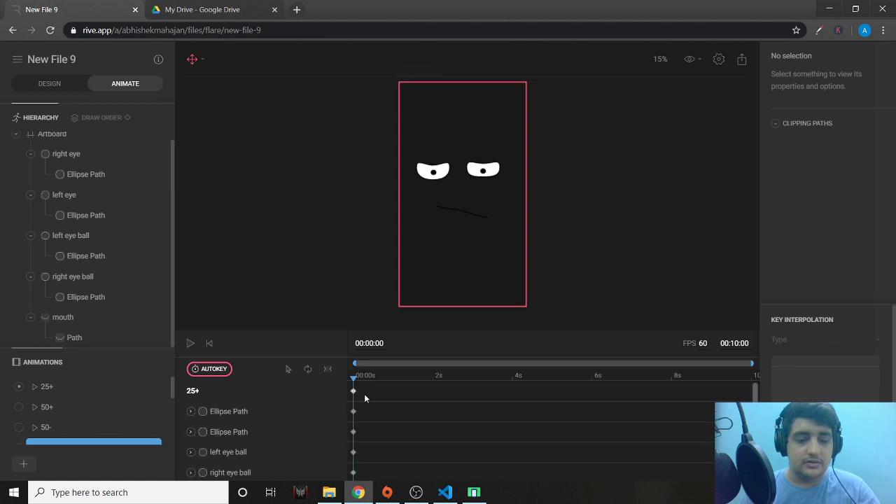
Step: Set the duration of the 25+ animation to 00:00:30
{"action": "left_click", "coordinate": [737, 343]}
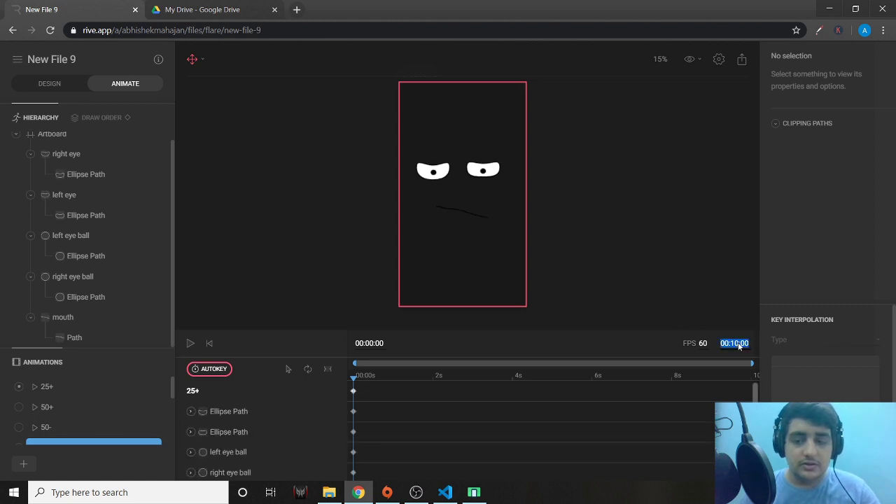
{"action": "key", "text": "BackSpace"}
{"action": "key", "text": "BackSpace"}
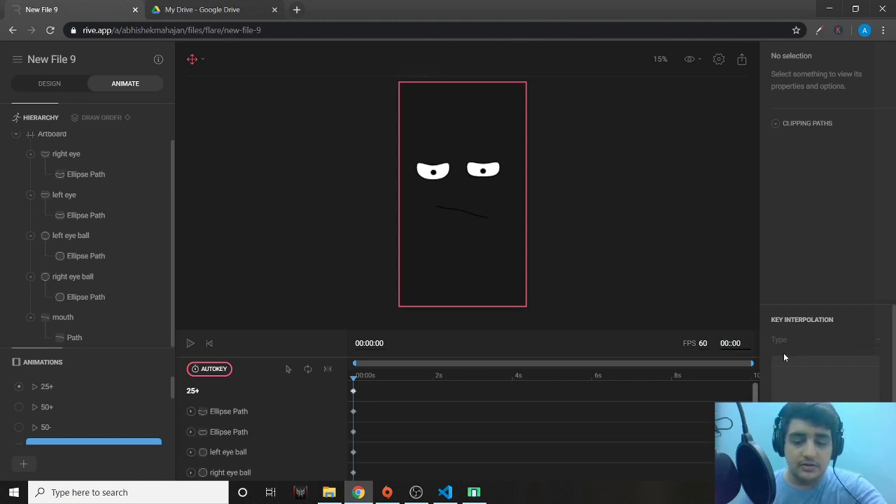
{"action": "type", "text": "00:30"}
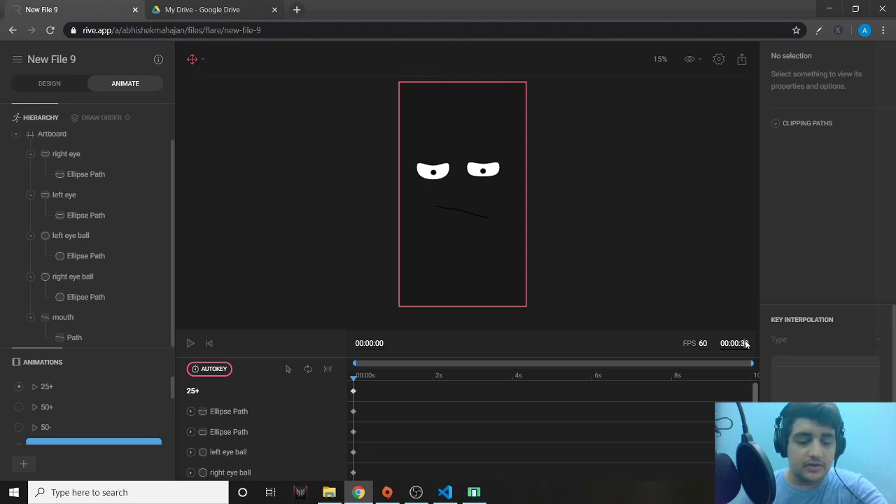
{"action": "key", "text": "Return"}
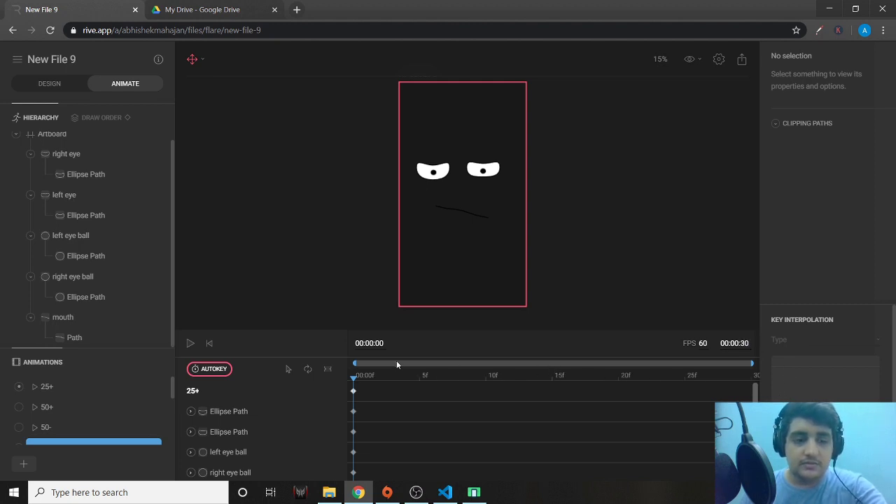
Step: Copy all keyframes of the 50 animation, paste them at frame 30 of the 25+ animation and play it back
{"action": "scroll", "coordinate": [88, 404], "scroll_direction": "down", "scroll_amount": 1}
{"action": "scroll", "coordinate": [51, 404], "scroll_direction": "up", "scroll_amount": 1}
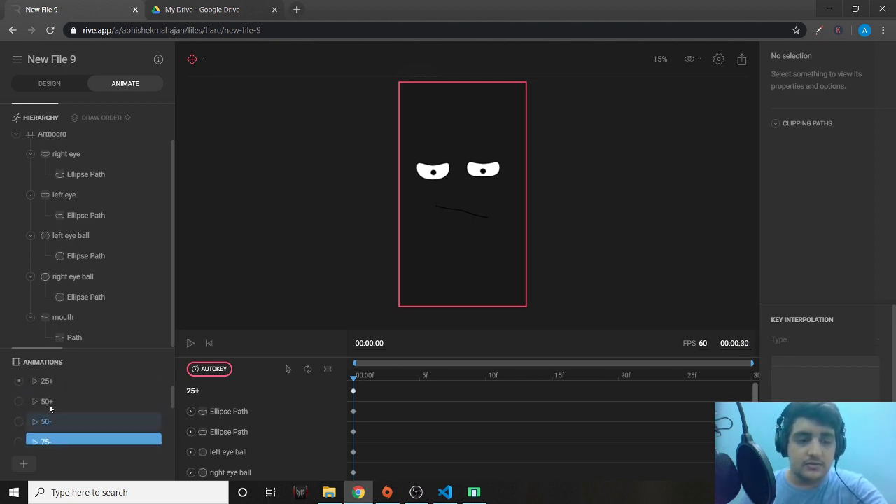
{"action": "scroll", "coordinate": [54, 401], "scroll_direction": "up", "scroll_amount": 1}
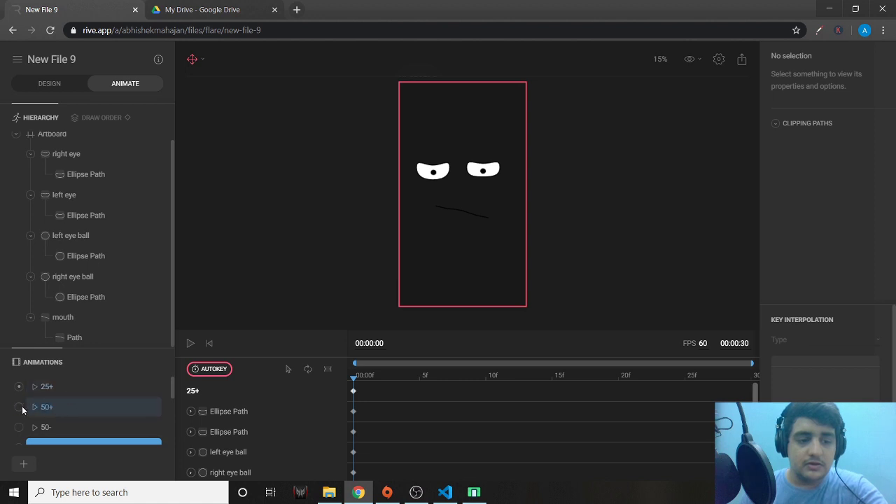
{"action": "scroll", "coordinate": [136, 411], "scroll_direction": "down", "scroll_amount": 3}
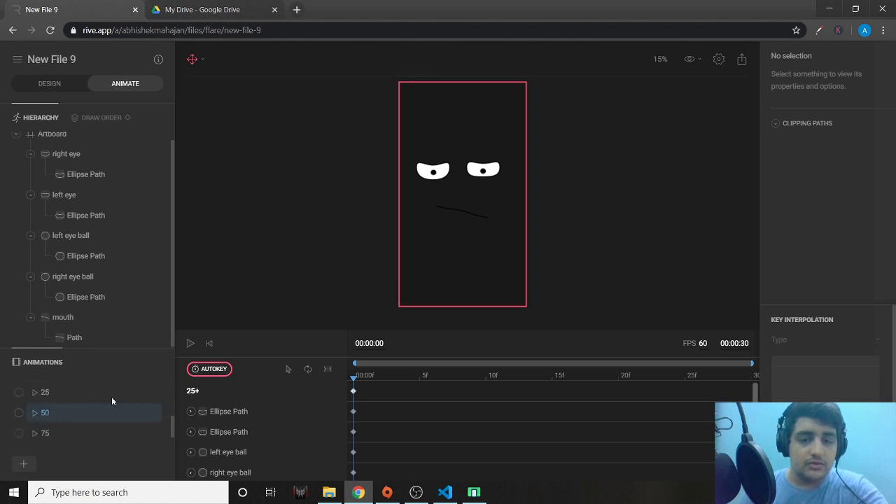
{"action": "left_click", "coordinate": [190, 343]}
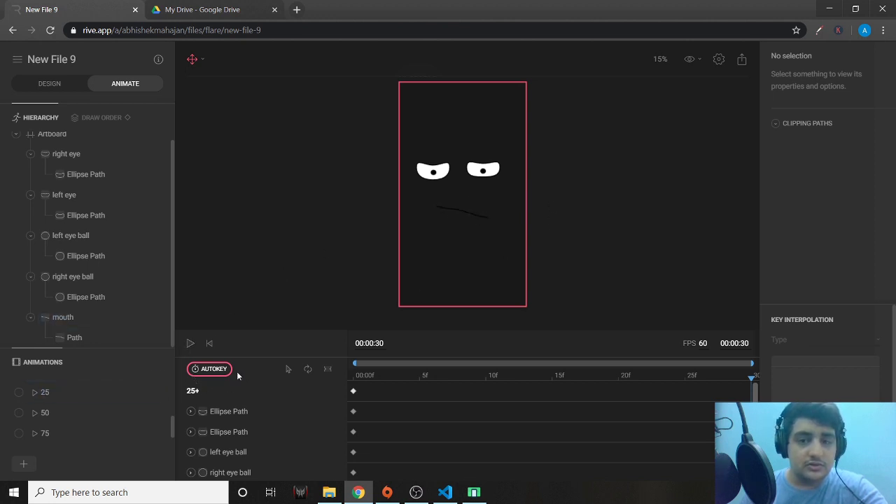
{"action": "left_click", "coordinate": [19, 413]}
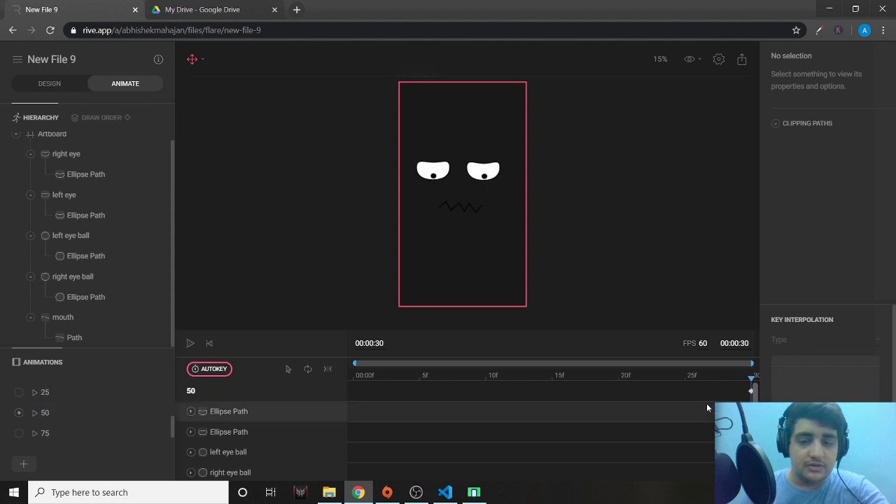
{"action": "left_click_drag", "start_coordinate": [728, 380], "coordinate": [756, 476]}
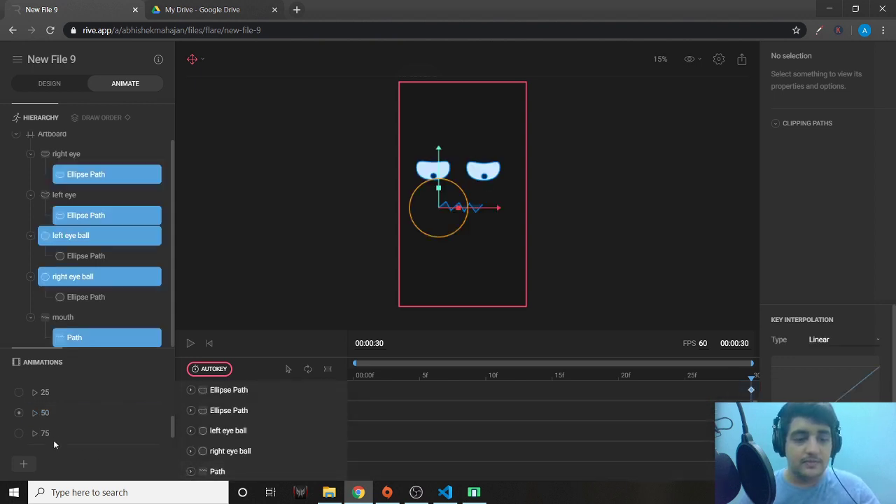
{"action": "scroll", "coordinate": [53, 420], "scroll_direction": "down", "scroll_amount": 1}
{"action": "left_click", "coordinate": [20, 389]}
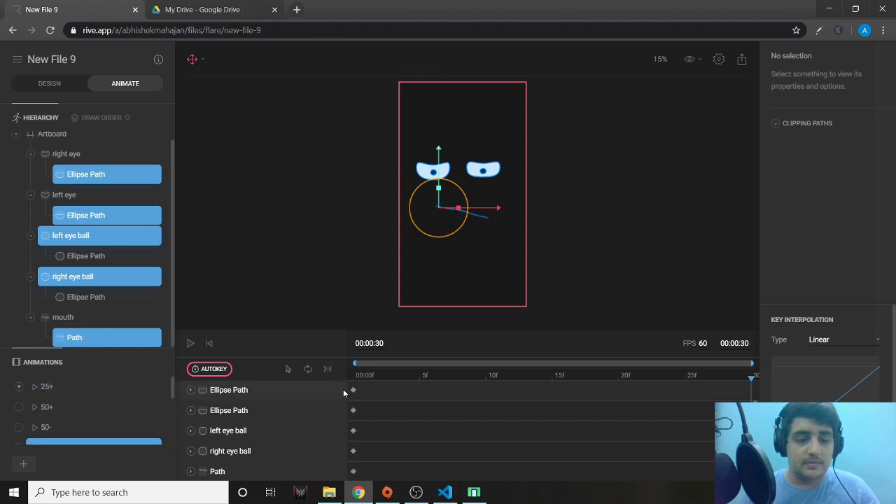
{"action": "left_click", "coordinate": [668, 396]}
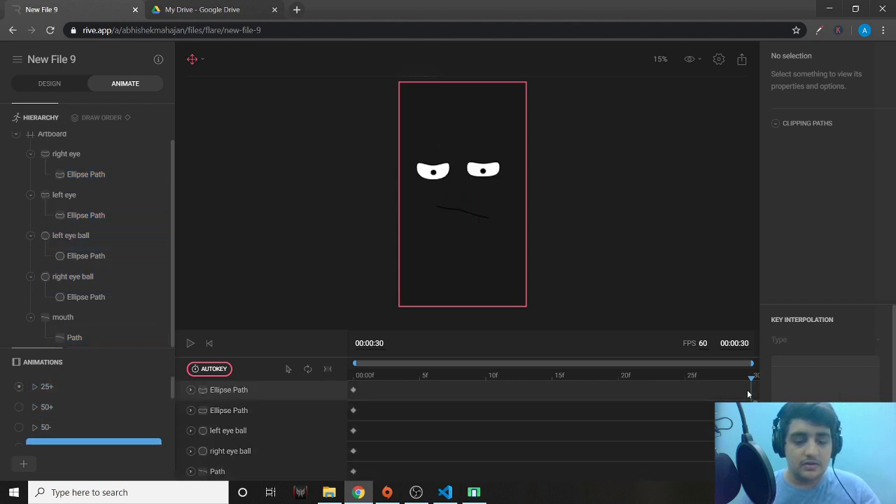
{"action": "key", "text": "ctrl+v"}
{"action": "left_click", "coordinate": [190, 343]}
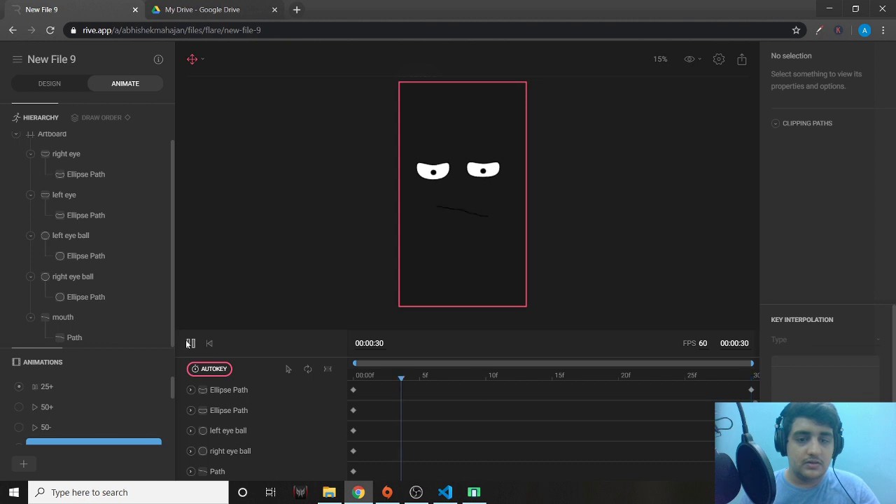
{"action": "left_click", "coordinate": [191, 343]}
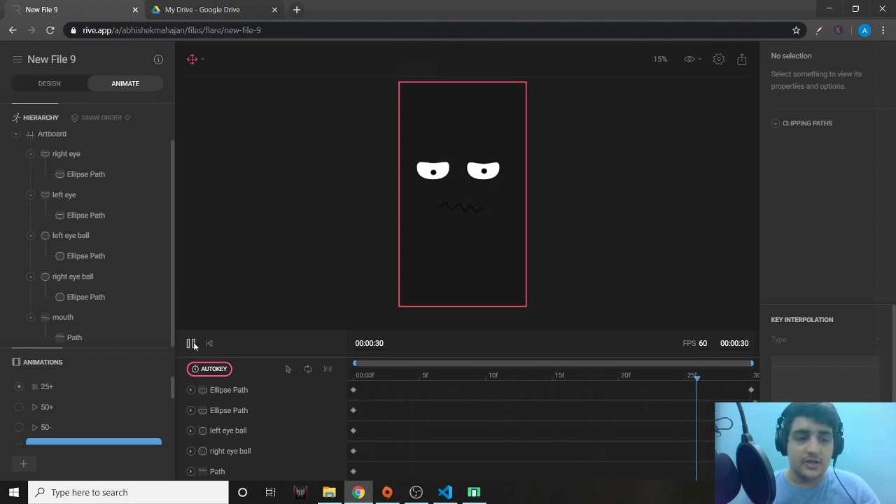
Step: Create a new animation named 25-
{"action": "left_click", "coordinate": [23, 464]}
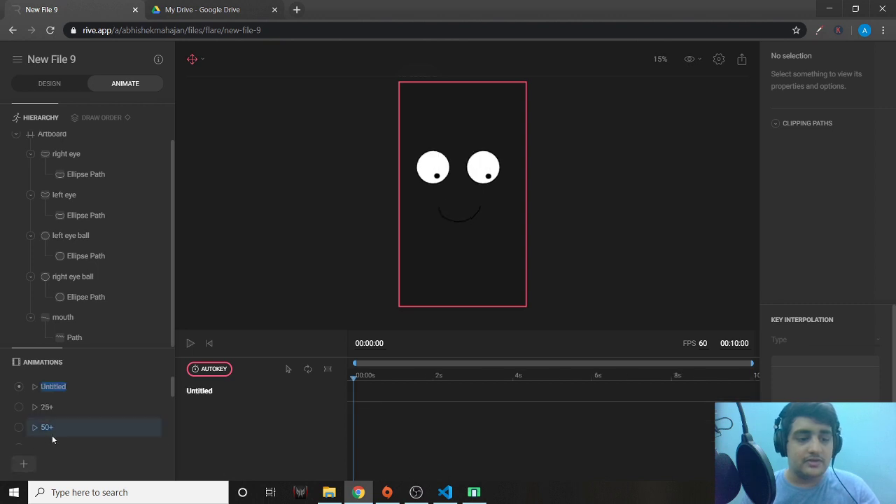
{"action": "key", "text": "BackSpace"}
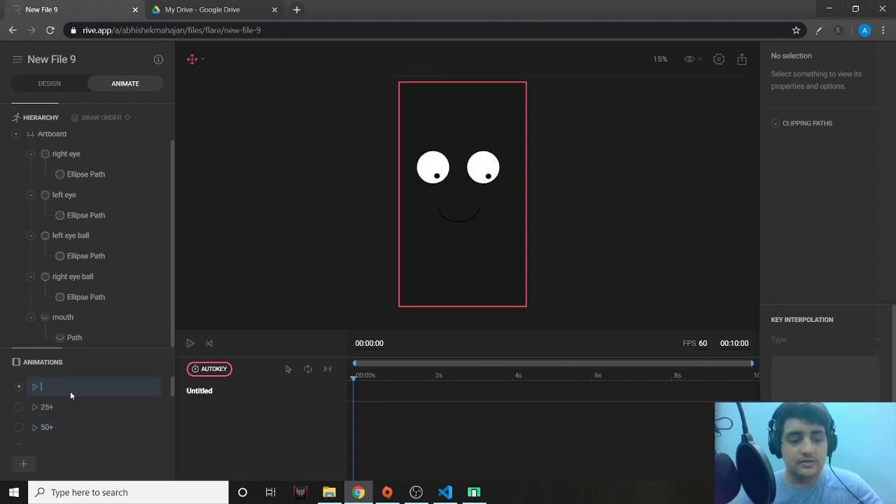
{"action": "type", "text": "25"}
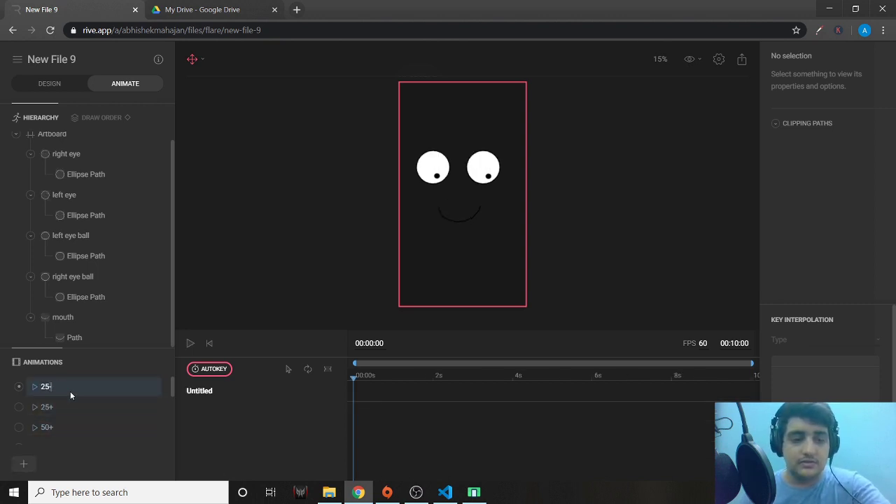
{"action": "type", "text": "-"}
{"action": "key", "text": "Return"}
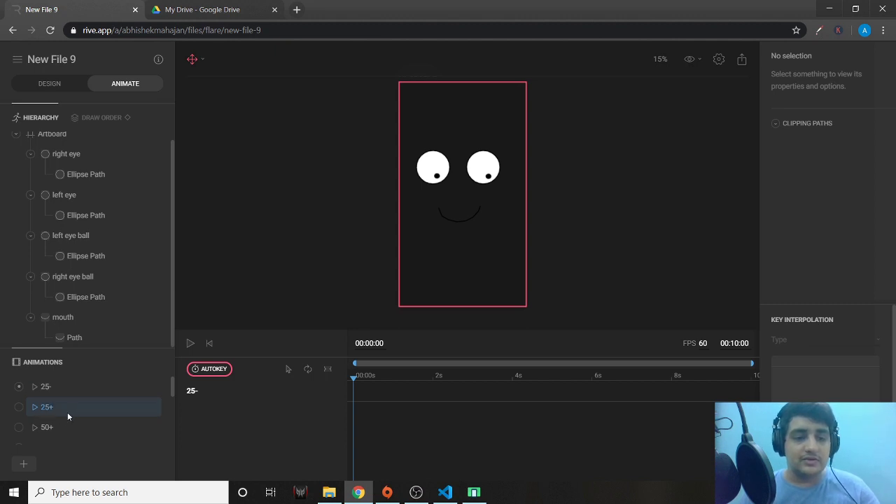
Step: Copy the frame 30 keyframes of the 25+ animation and paste them at frame 0 of the 25- animation
{"action": "left_click", "coordinate": [16, 410]}
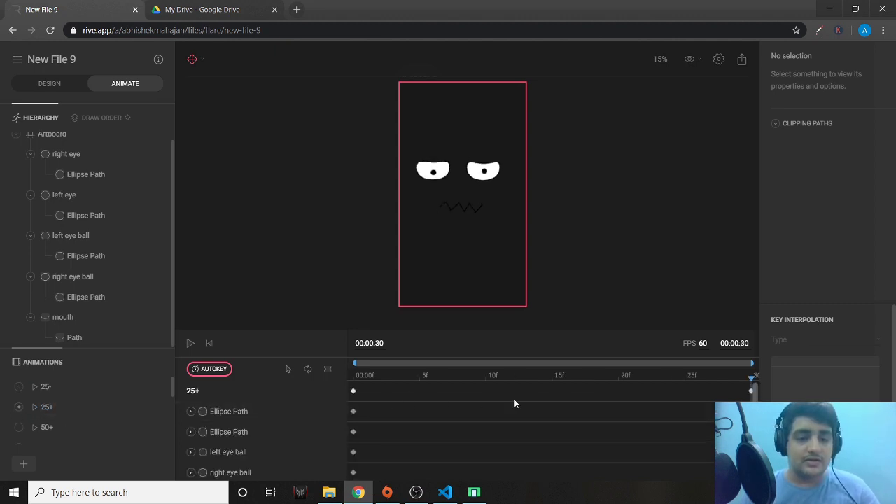
{"action": "left_click_drag", "start_coordinate": [737, 390], "coordinate": [753, 402]}
{"action": "left_click", "coordinate": [18, 386]}
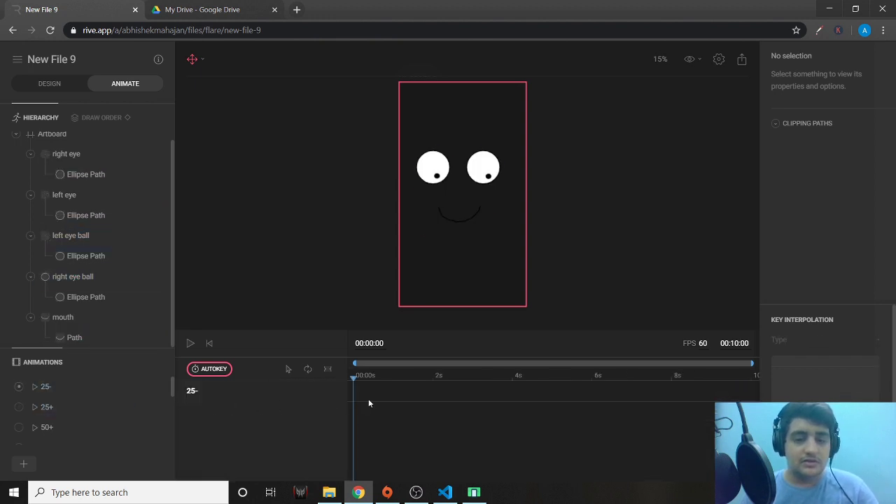
Step: Set the duration of the 25- animation to 00:00:30
{"action": "left_click", "coordinate": [739, 343]}
{"action": "key", "text": "BackSpace"}
{"action": "key", "text": "BackSpace"}
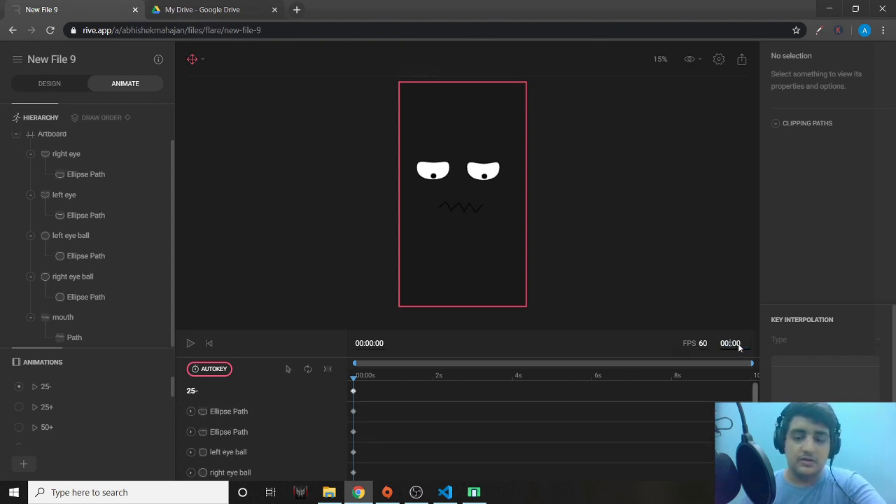
{"action": "type", "text": "00:0"}
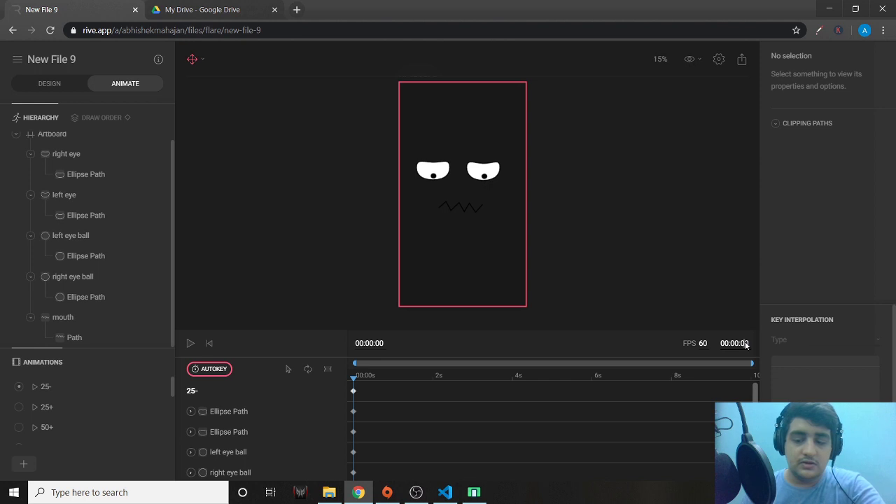
{"action": "key", "text": "BackSpace"}
{"action": "type", "text": "30"}
{"action": "key", "text": "Return"}
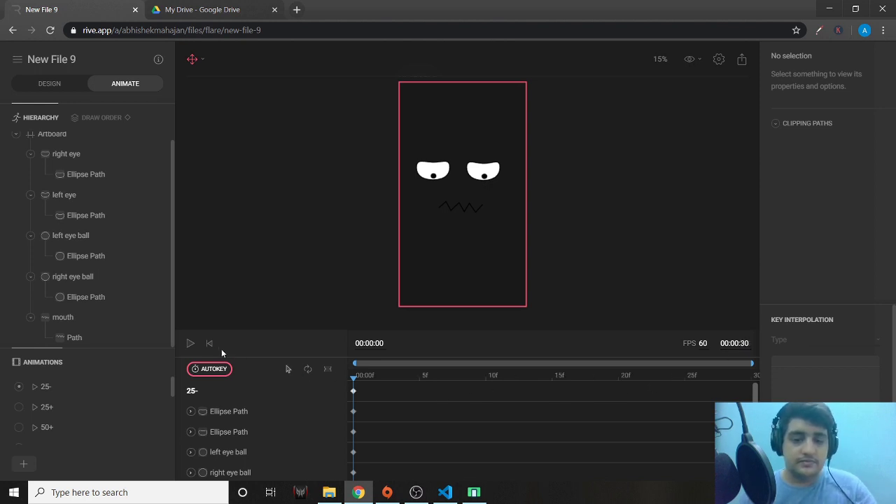
Step: Copy the frame 0 keyframes of the 25+ animation, paste them at frame 30 of the 25- animation and play it back
{"action": "left_click", "coordinate": [190, 343]}
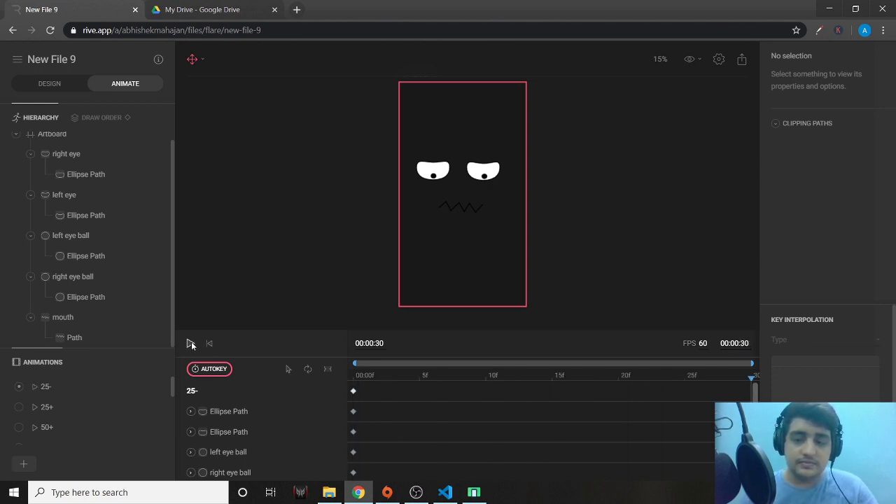
{"action": "left_click", "coordinate": [20, 407]}
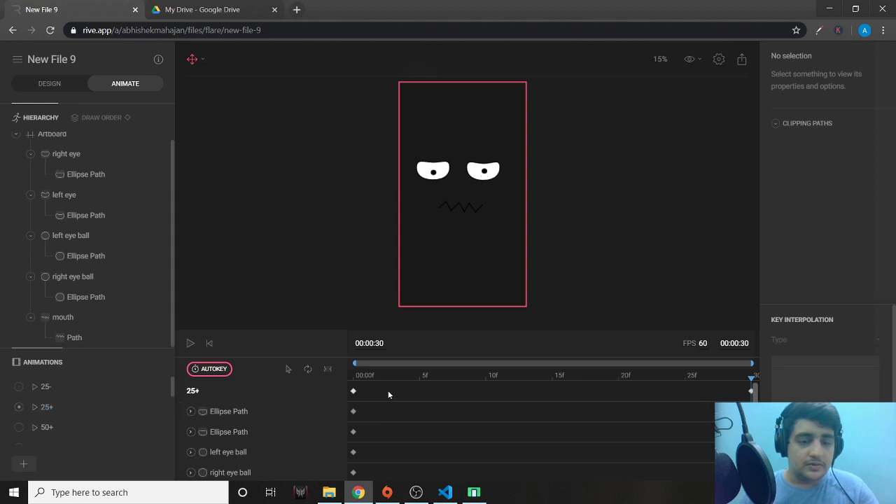
{"action": "left_click_drag", "start_coordinate": [381, 386], "coordinate": [327, 498]}
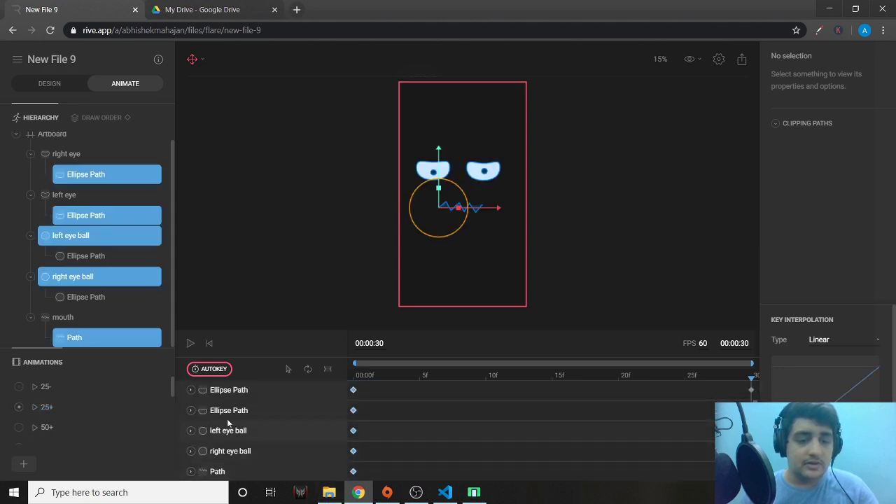
{"action": "left_click", "coordinate": [148, 394]}
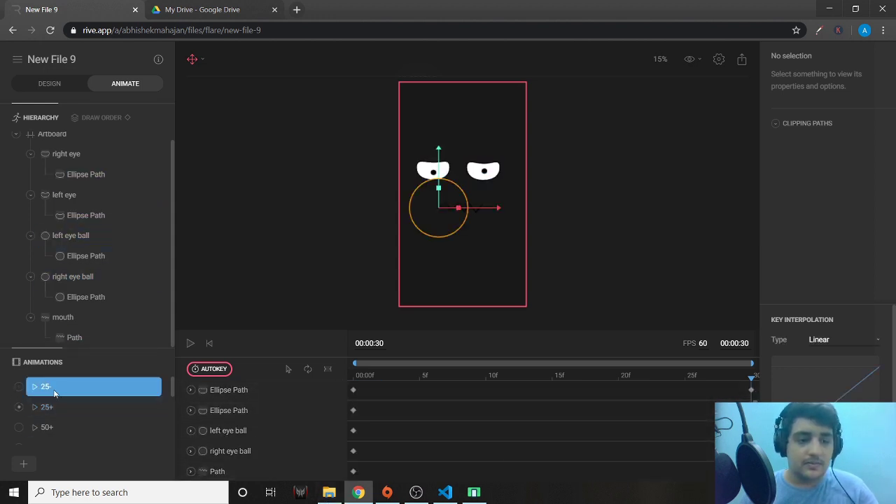
{"action": "left_click", "coordinate": [19, 386]}
{"action": "left_click", "coordinate": [753, 398]}
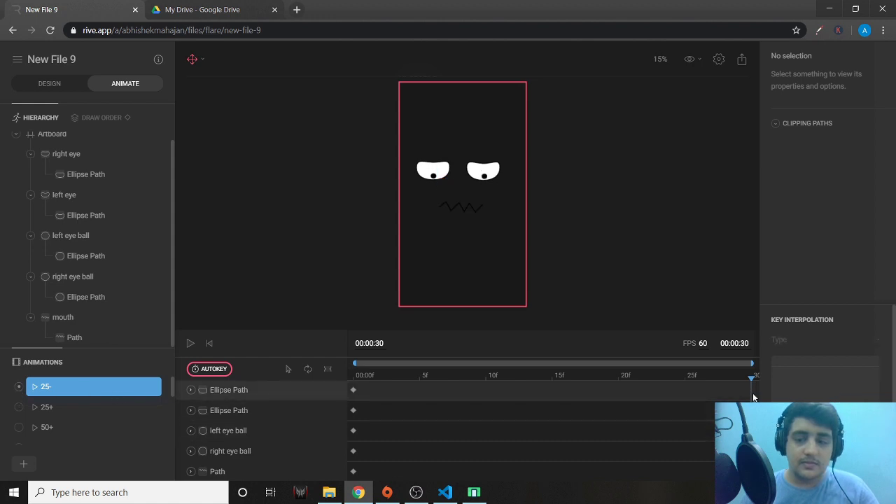
{"action": "key", "text": "ctrl+v"}
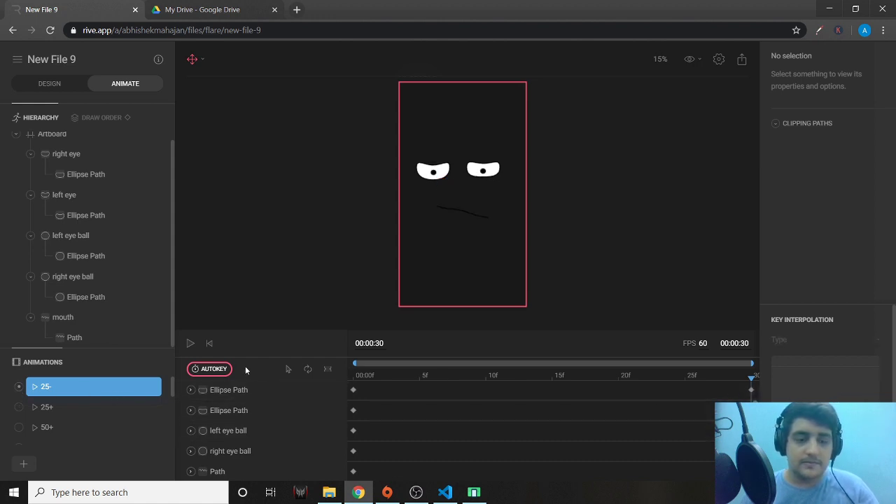
{"action": "left_click", "coordinate": [188, 345]}
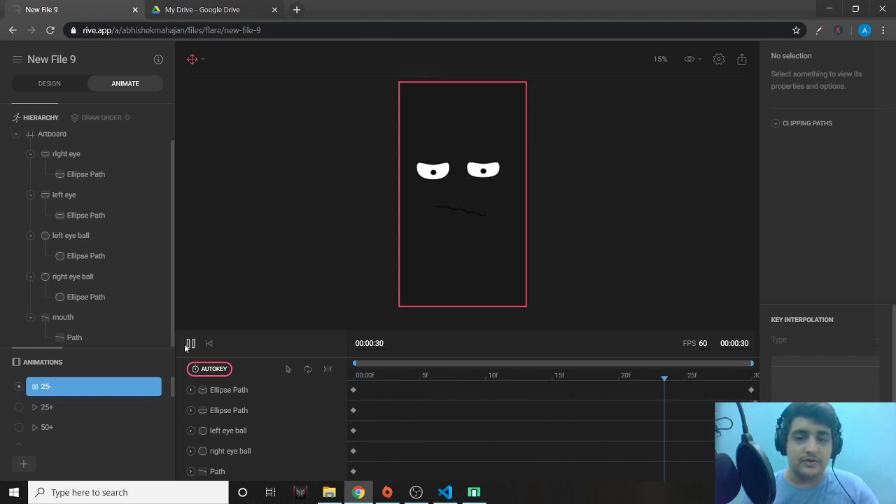
{"action": "left_click", "coordinate": [189, 344]}
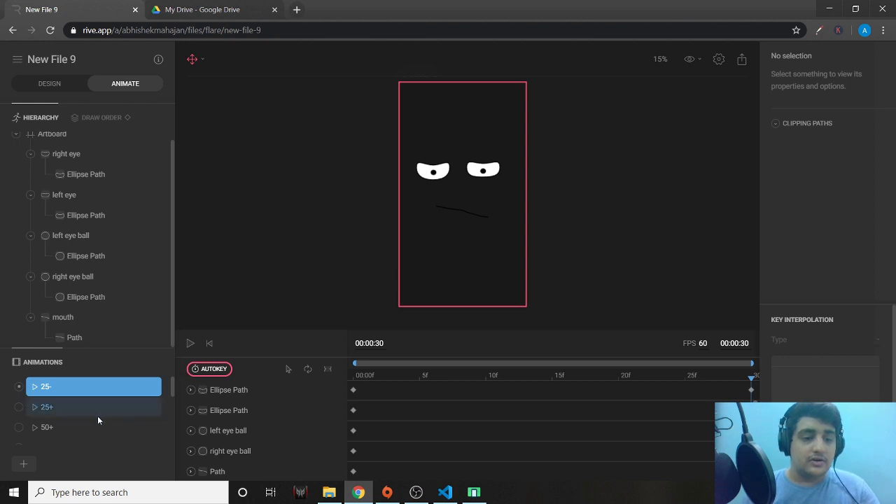
Step: Create a new animation named 0-
{"action": "scroll", "coordinate": [87, 421], "scroll_direction": "down", "scroll_amount": 3}
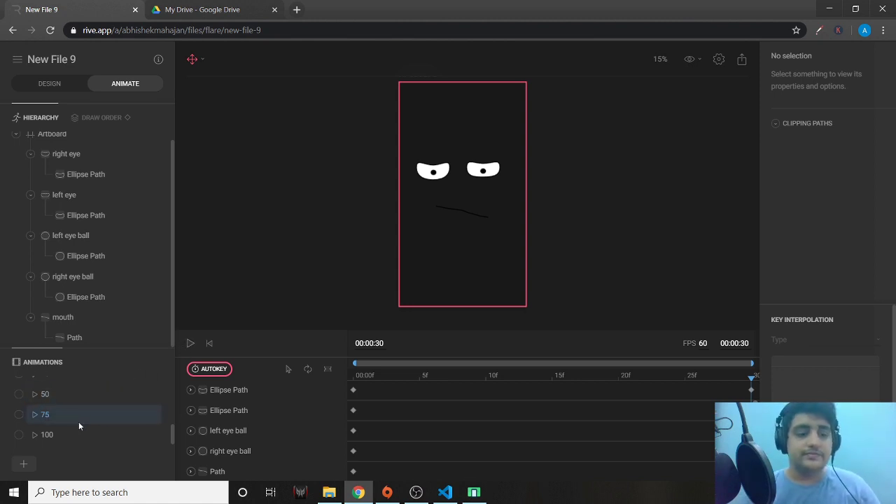
{"action": "left_click", "coordinate": [33, 458]}
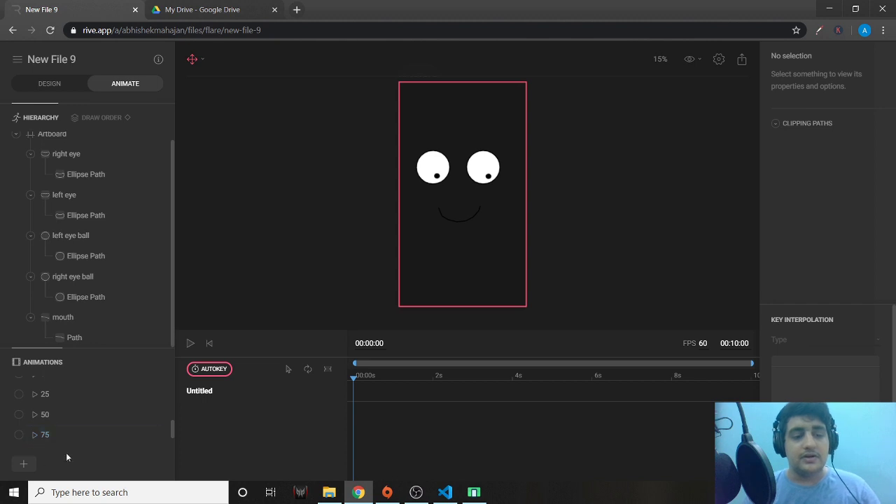
{"action": "scroll", "coordinate": [69, 421], "scroll_direction": "up", "scroll_amount": 4}
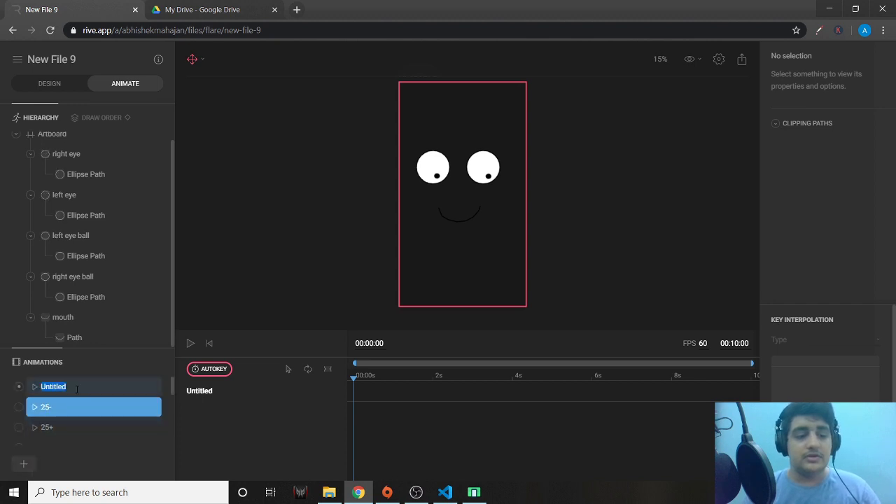
{"action": "key", "text": "BackSpace"}
{"action": "type", "text": "0-"}
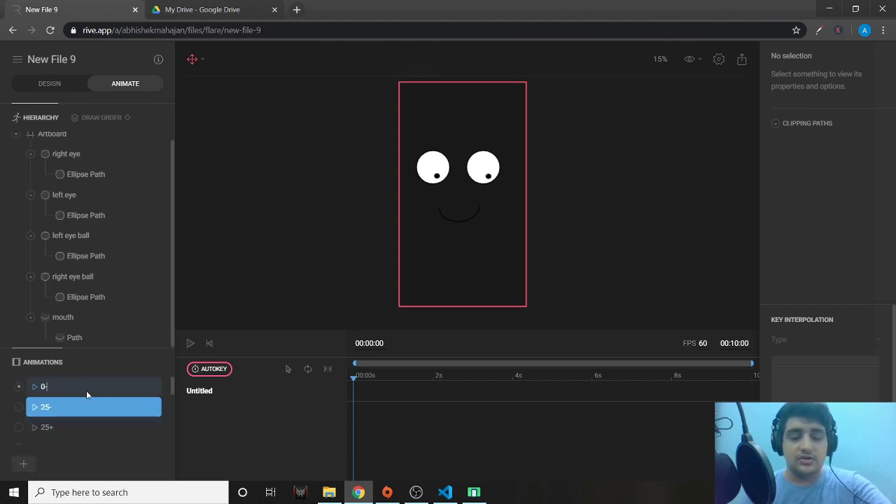
{"action": "key", "text": "Return"}
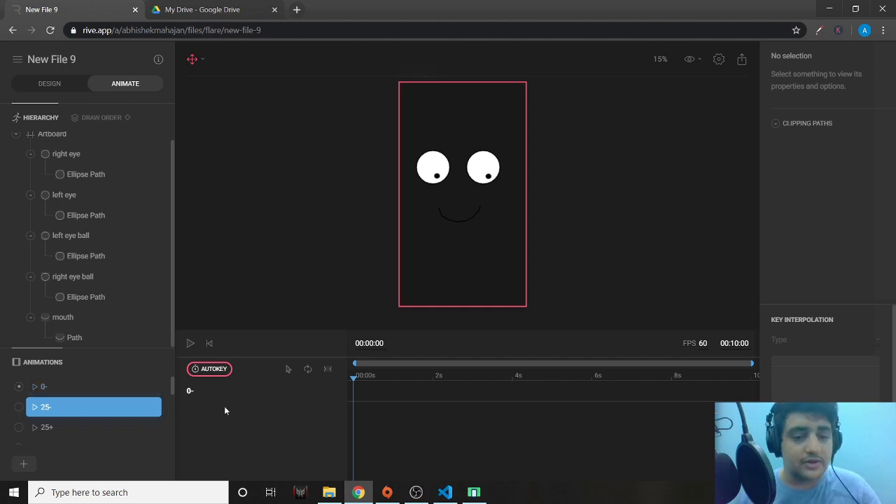
Step: Copy the frame 0 keyframes of the 25 animation and paste them at frame 0 of the 0- animation
{"action": "scroll", "coordinate": [53, 415], "scroll_direction": "down", "scroll_amount": 3}
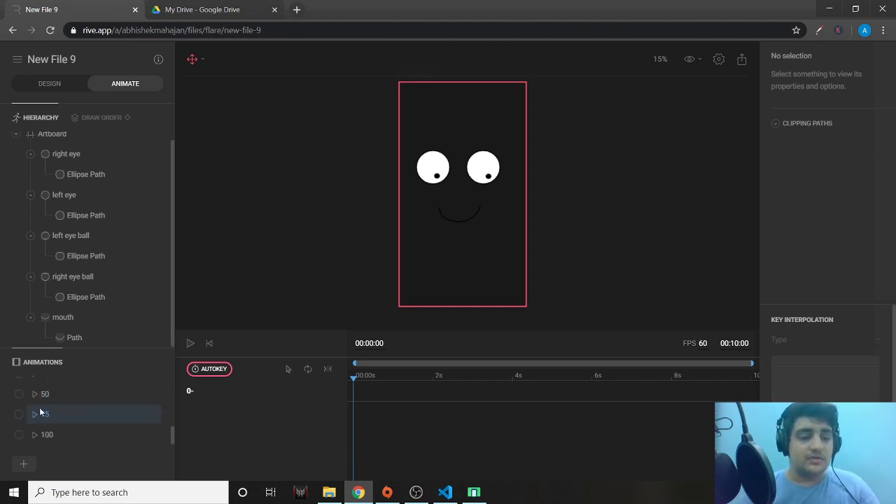
{"action": "scroll", "coordinate": [28, 416], "scroll_direction": "up", "scroll_amount": 2}
{"action": "left_click", "coordinate": [24, 432]}
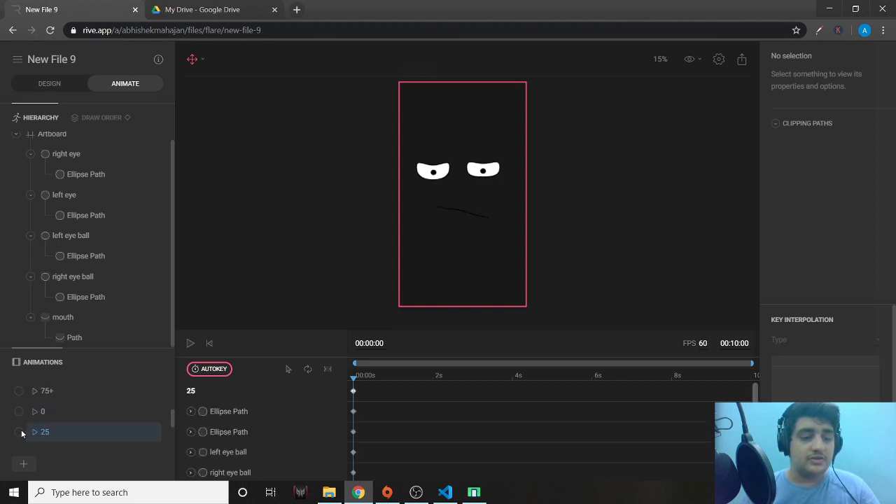
{"action": "left_click", "coordinate": [353, 391]}
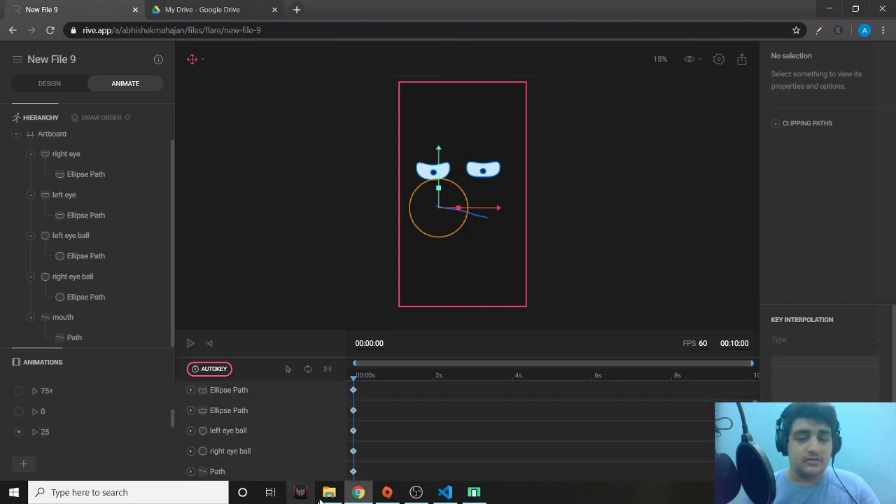
{"action": "scroll", "coordinate": [92, 401], "scroll_direction": "up", "scroll_amount": 5}
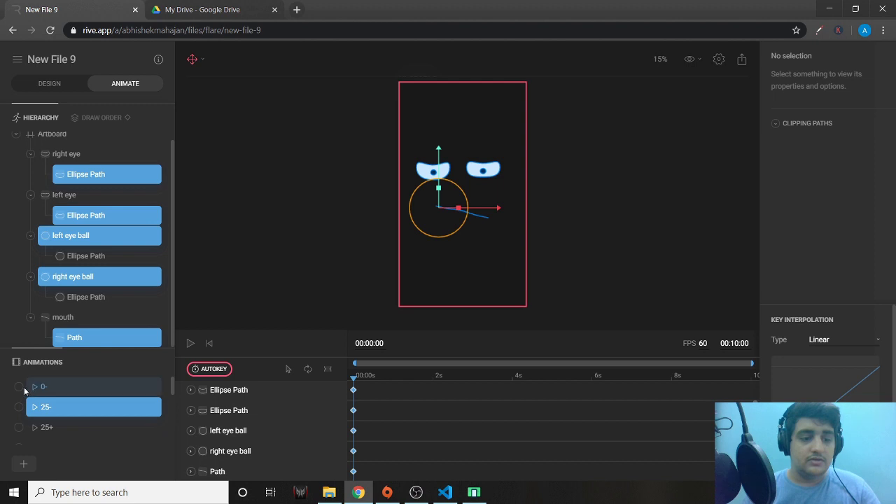
{"action": "left_click", "coordinate": [84, 387]}
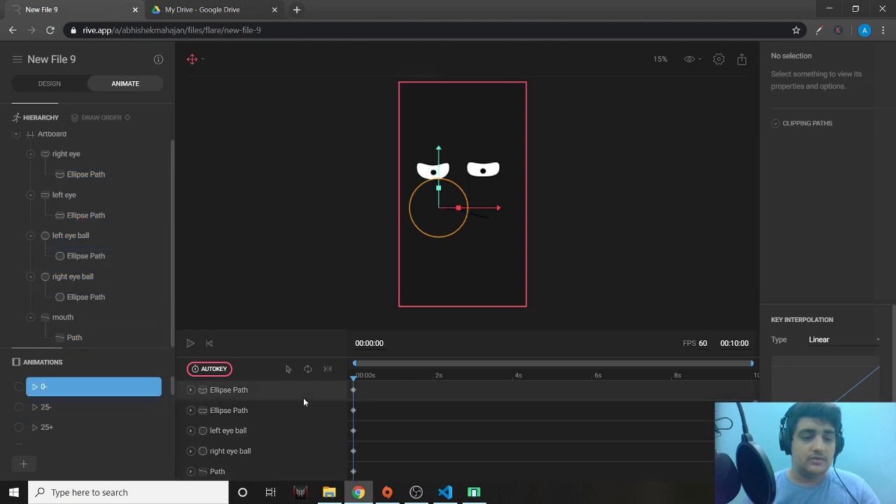
{"action": "left_click", "coordinate": [20, 386]}
{"action": "left_click", "coordinate": [367, 397]}
{"action": "key", "text": "ctrl+v"}
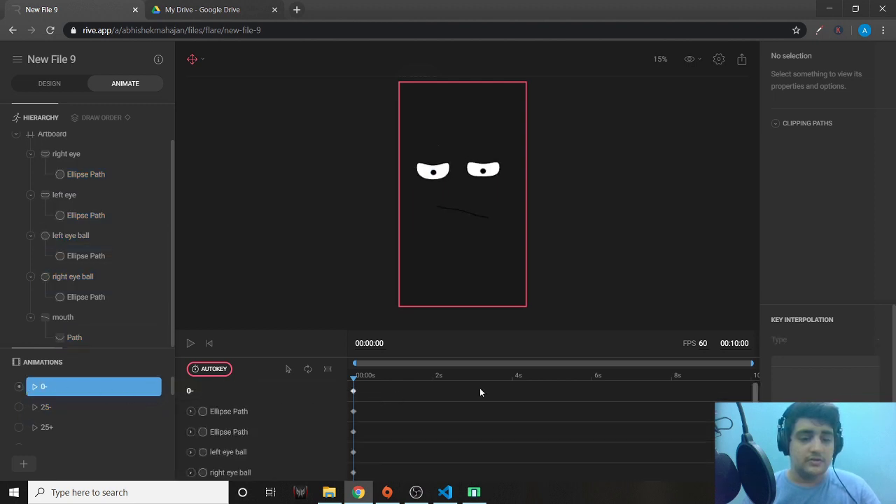
Step: Set the duration of the 0- animation to 00:00:30
{"action": "left_click", "coordinate": [740, 344]}
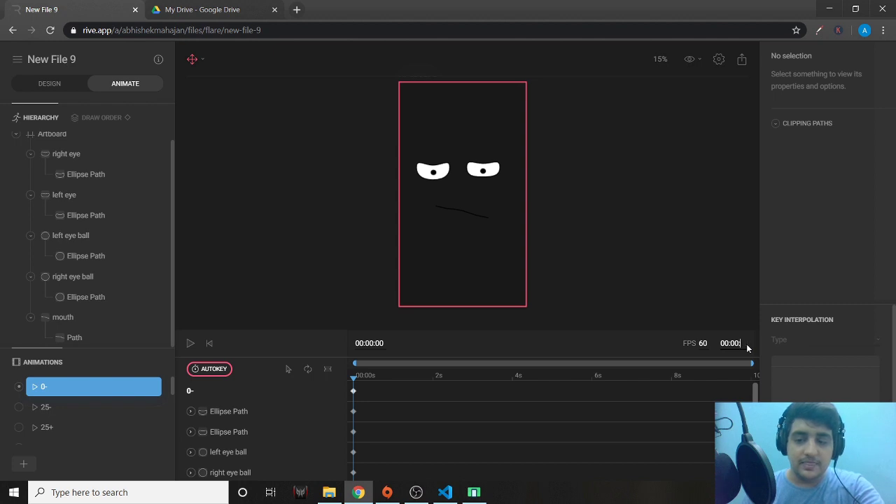
{"action": "type", "text": "30"}
{"action": "key", "text": "Return"}
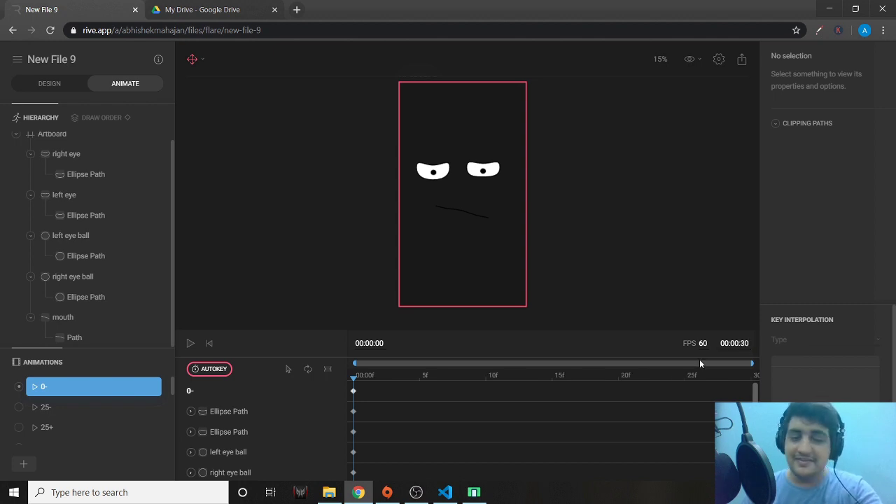
Step: Copy the frame 0 keyframes of the 0 animation and paste them at frame 30 of the 0- animation
{"action": "left_click", "coordinate": [190, 344]}
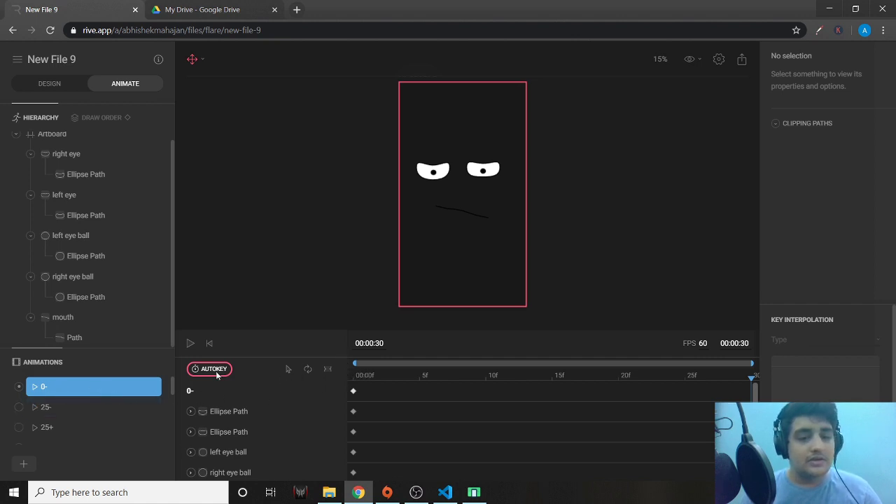
{"action": "left_click", "coordinate": [188, 344]}
{"action": "scroll", "coordinate": [74, 408], "scroll_direction": "down", "scroll_amount": 3}
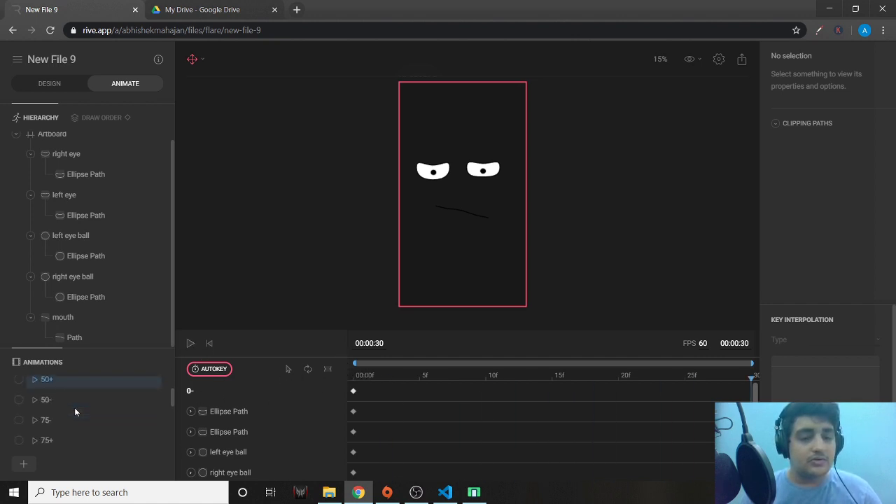
{"action": "scroll", "coordinate": [47, 404], "scroll_direction": "up", "scroll_amount": 3}
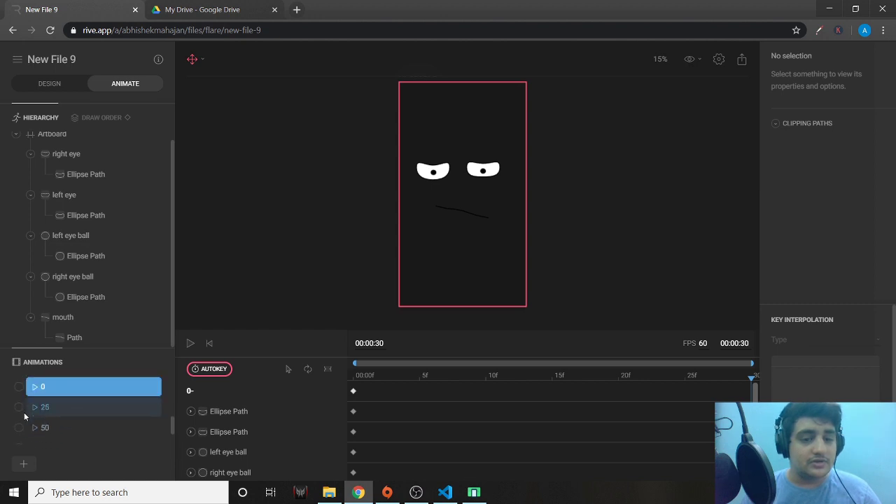
{"action": "left_click", "coordinate": [19, 387]}
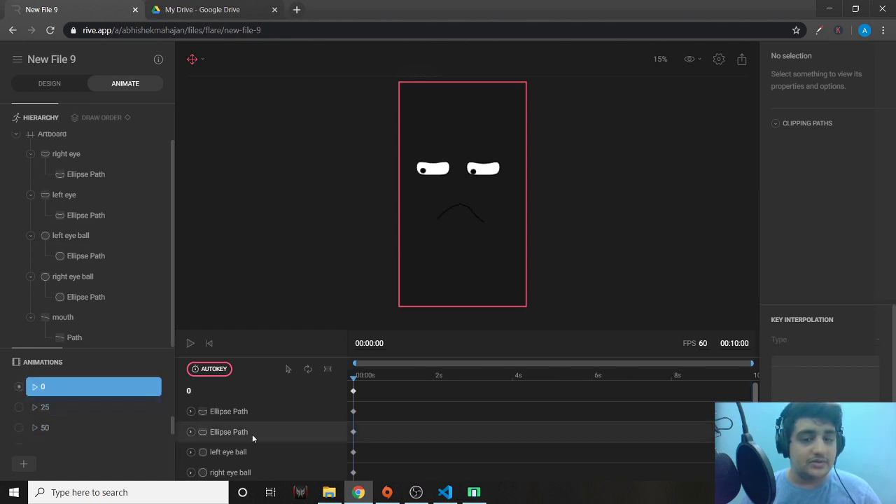
{"action": "left_click_drag", "start_coordinate": [369, 387], "coordinate": [348, 483]}
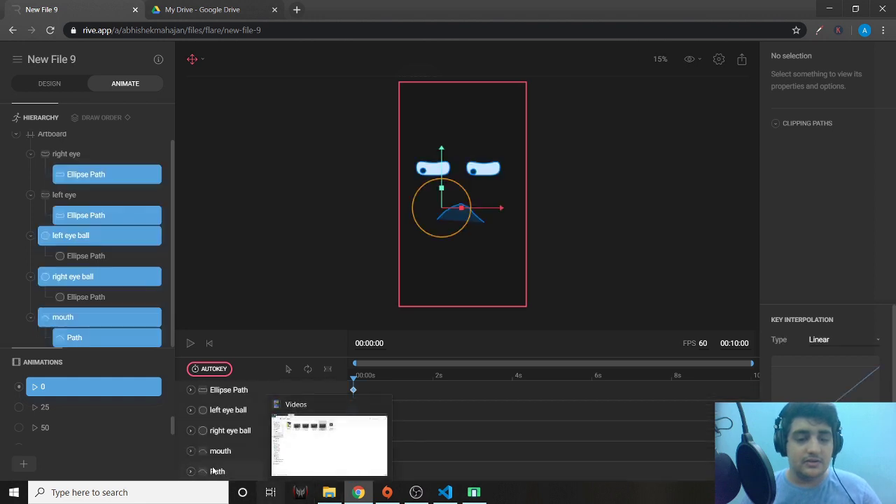
{"action": "scroll", "coordinate": [48, 423], "scroll_direction": "down", "scroll_amount": 2}
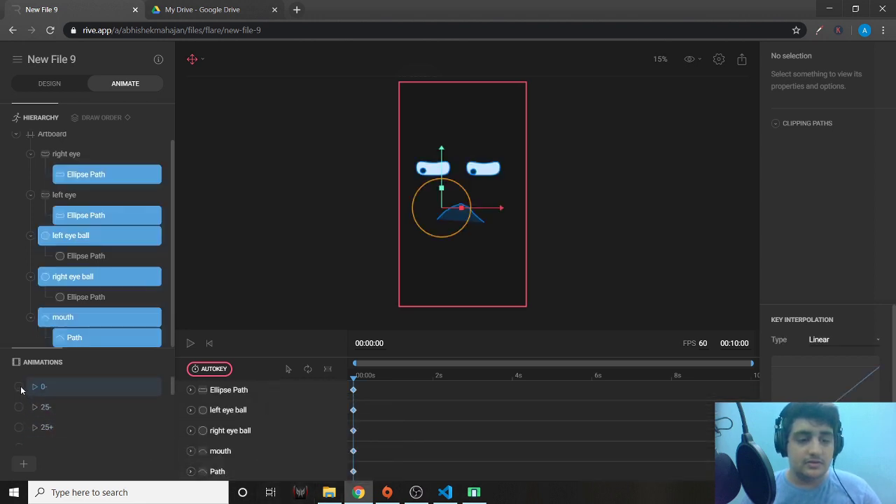
{"action": "left_click", "coordinate": [19, 386]}
{"action": "left_click", "coordinate": [690, 399]}
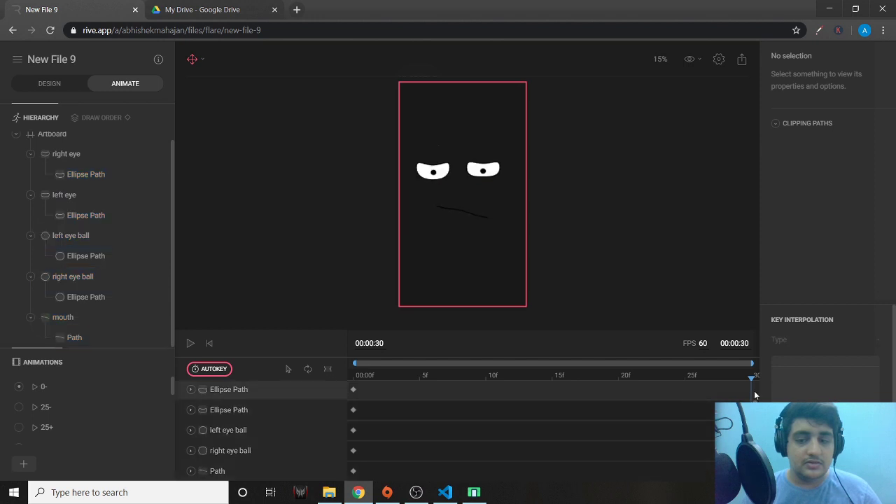
{"action": "key", "text": "ctrl+v"}
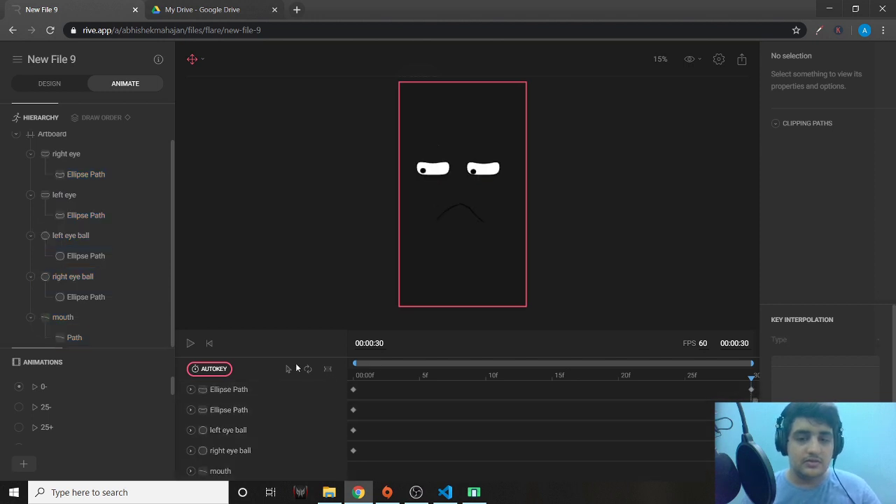
Step: Play back the 0- animation several times to check the transition
{"action": "left_click", "coordinate": [190, 343]}
{"action": "left_click", "coordinate": [190, 343]}
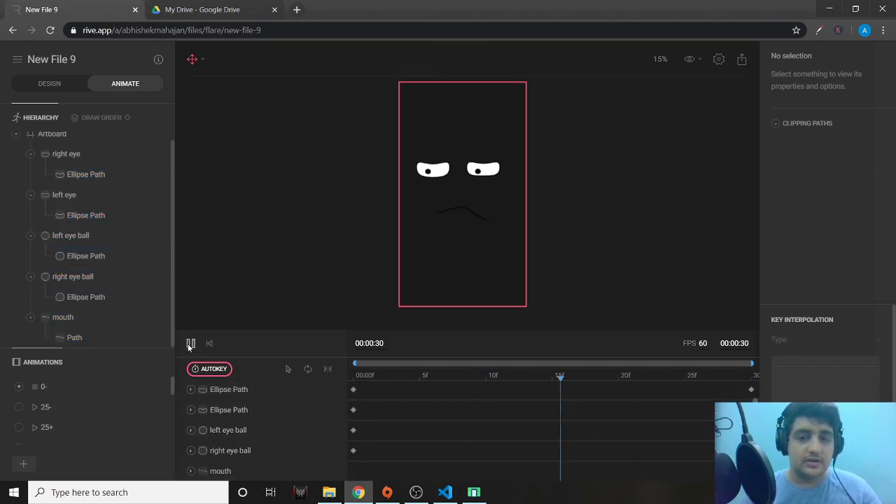
{"action": "left_click", "coordinate": [189, 343]}
{"action": "left_click", "coordinate": [190, 343]}
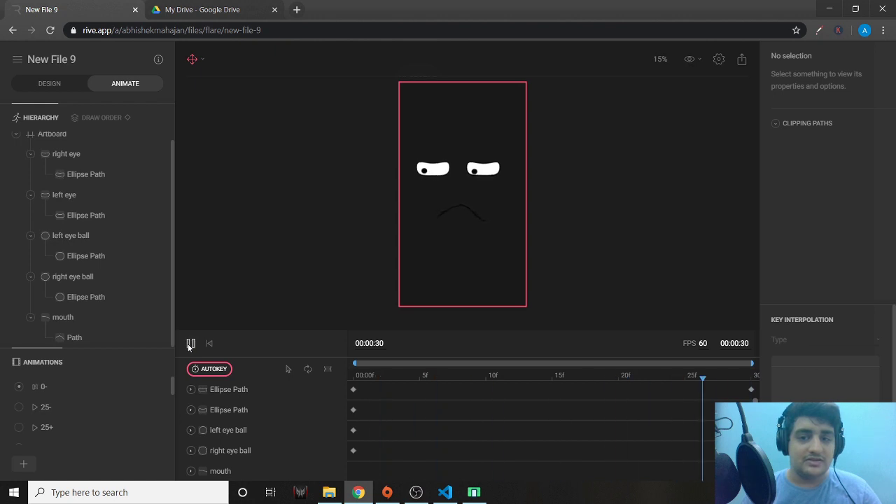
{"action": "left_click", "coordinate": [190, 343]}
Step: Create a new animation named 0+
{"action": "left_click", "coordinate": [112, 390]}
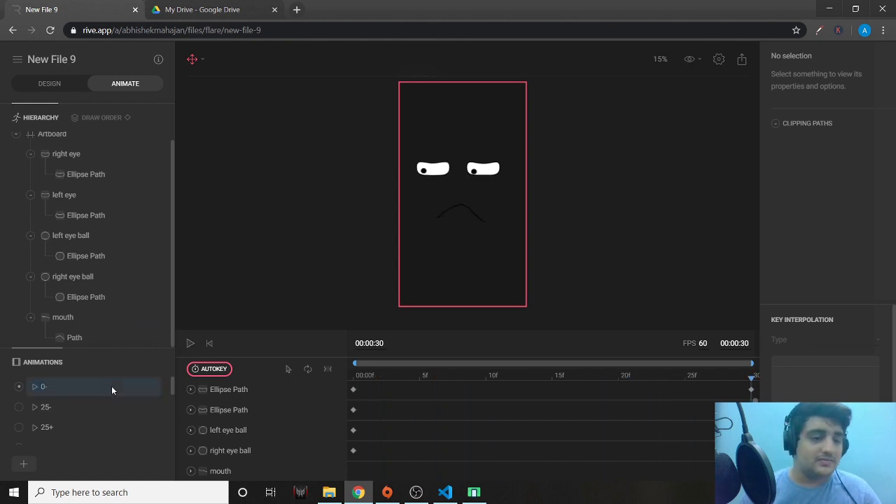
{"action": "left_click", "coordinate": [42, 406]}
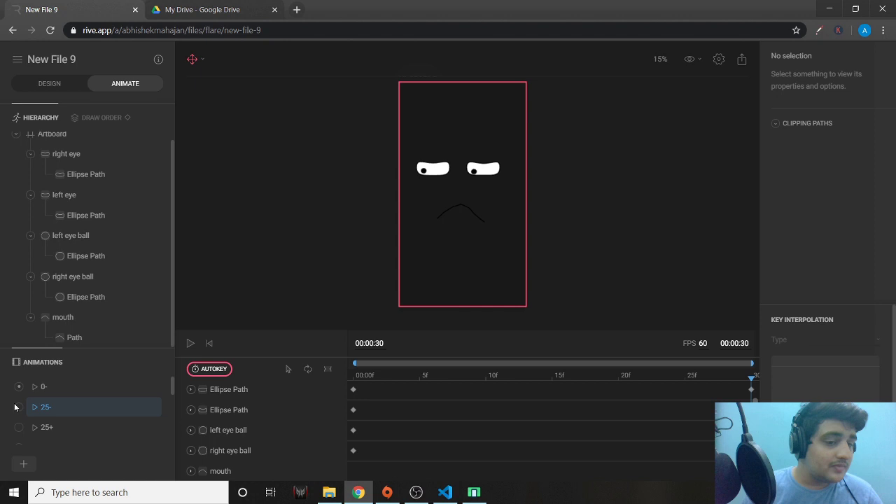
{"action": "left_click", "coordinate": [23, 463]}
{"action": "type", "text": "0+"}
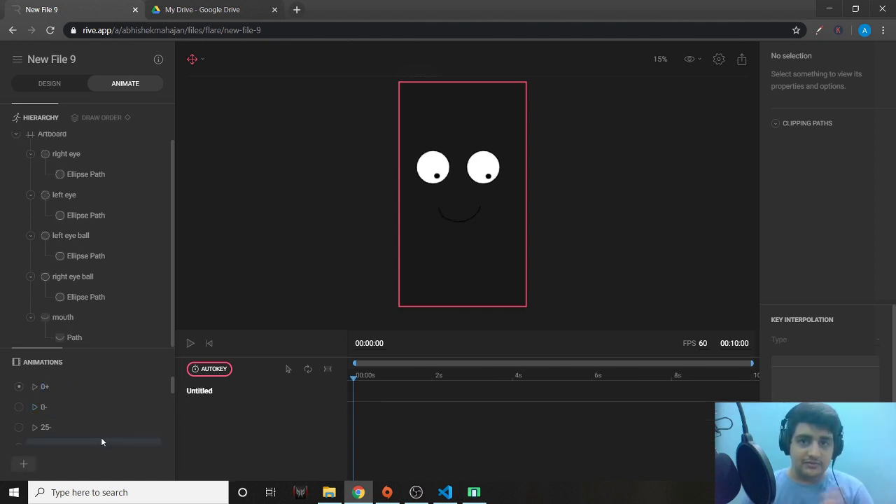
{"action": "key", "text": "Return"}
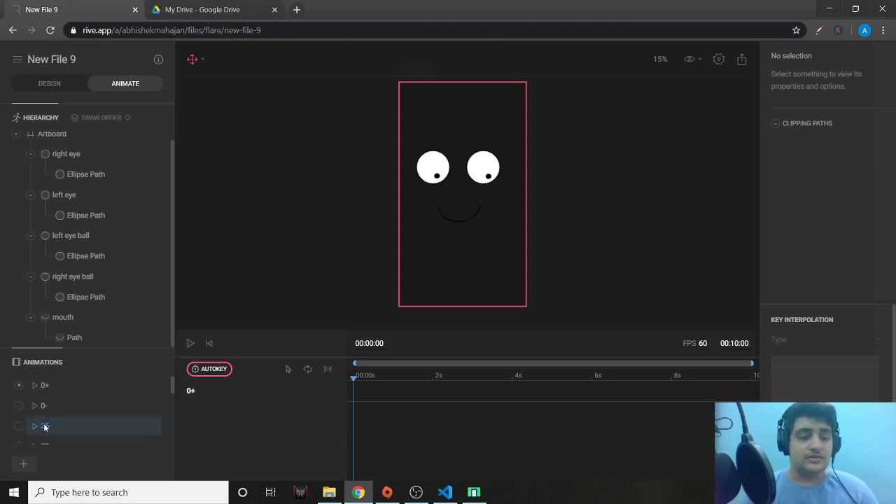
Step: Copy the frame 30 keyframes of the 0- animation and paste them at frame 0 of the 0+ animation
{"action": "left_click", "coordinate": [19, 411]}
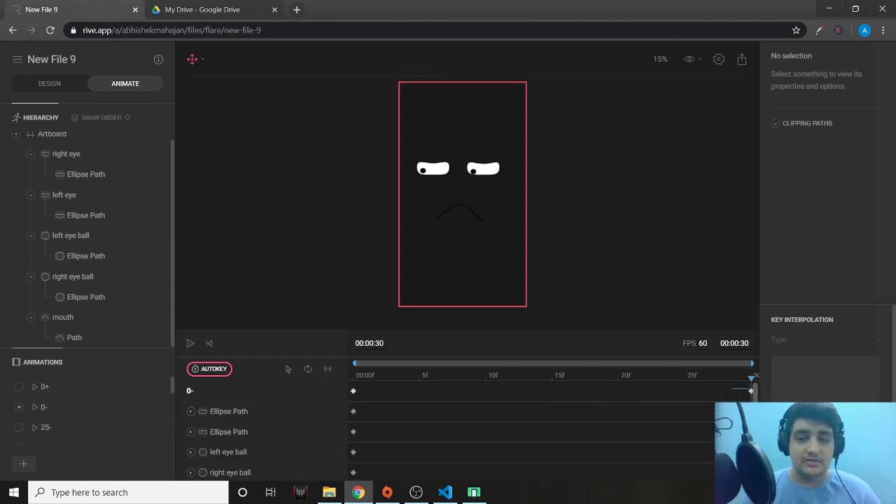
{"action": "left_click", "coordinate": [751, 390]}
{"action": "scroll", "coordinate": [731, 420], "scroll_direction": "down", "scroll_amount": 1}
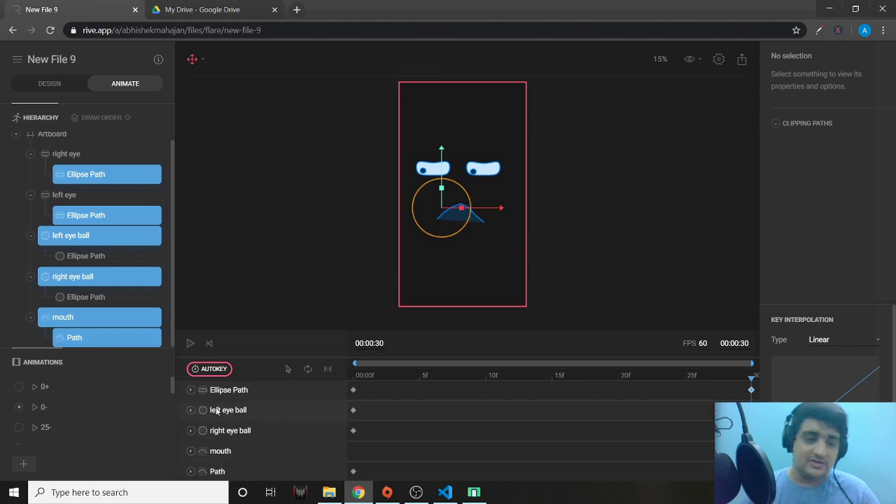
{"action": "left_click", "coordinate": [19, 388]}
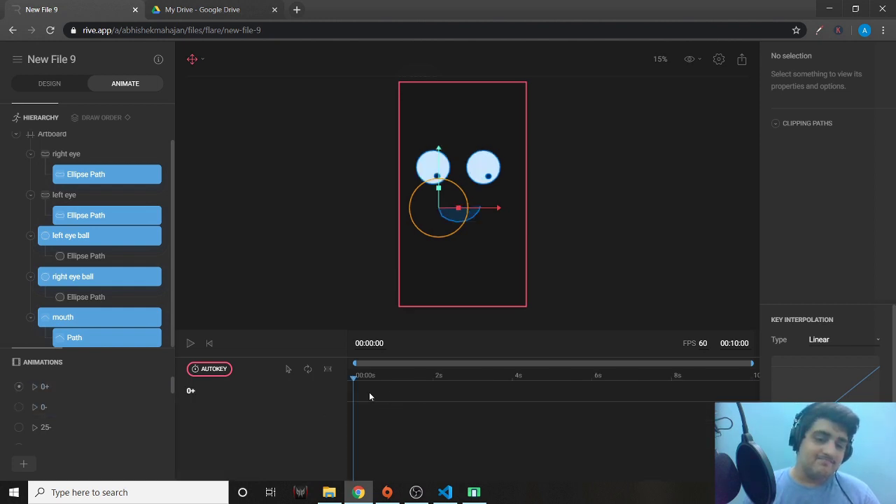
{"action": "left_click", "coordinate": [364, 396]}
{"action": "left_click", "coordinate": [49, 387]}
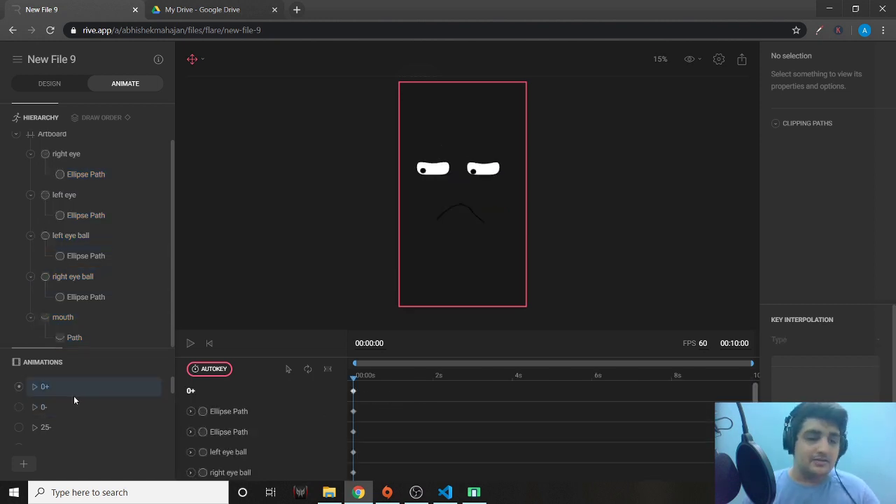
Step: Set the duration of the 0+ animation to 00:00:30
{"action": "left_click", "coordinate": [738, 344]}
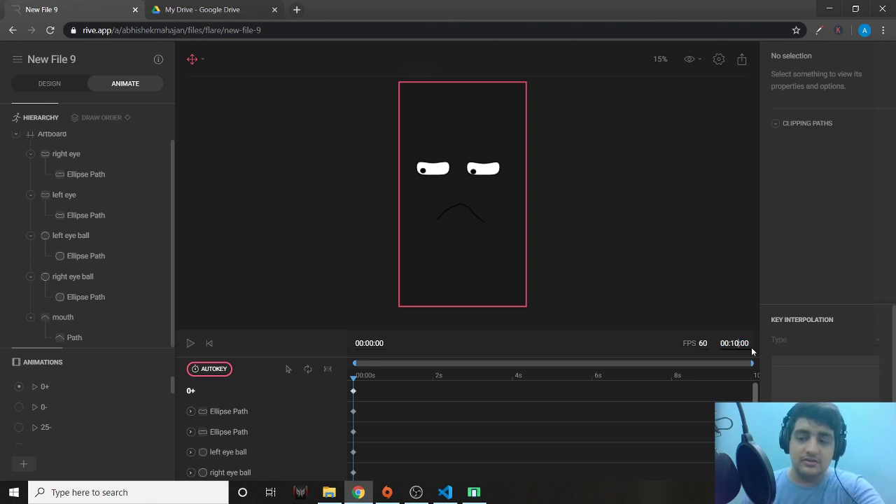
{"action": "key", "text": "BackSpace"}
{"action": "key", "text": "BackSpace"}
{"action": "type", "text": "00"}
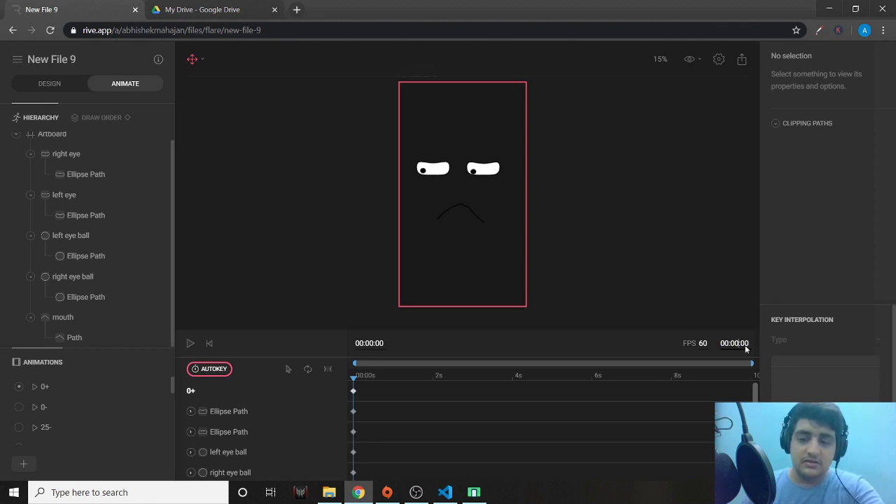
{"action": "left_click", "coordinate": [747, 344]}
{"action": "left_click", "coordinate": [745, 343]}
{"action": "key", "text": "BackSpace"}
{"action": "type", "text": "3"}
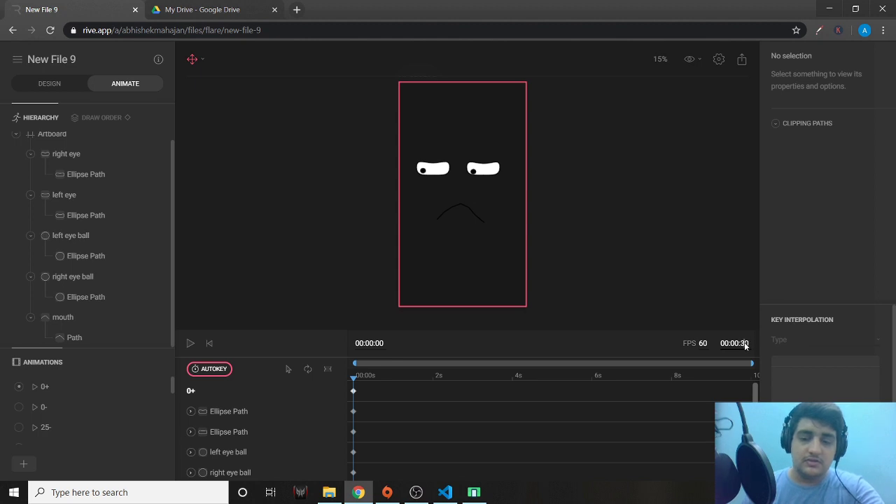
{"action": "key", "text": "Return"}
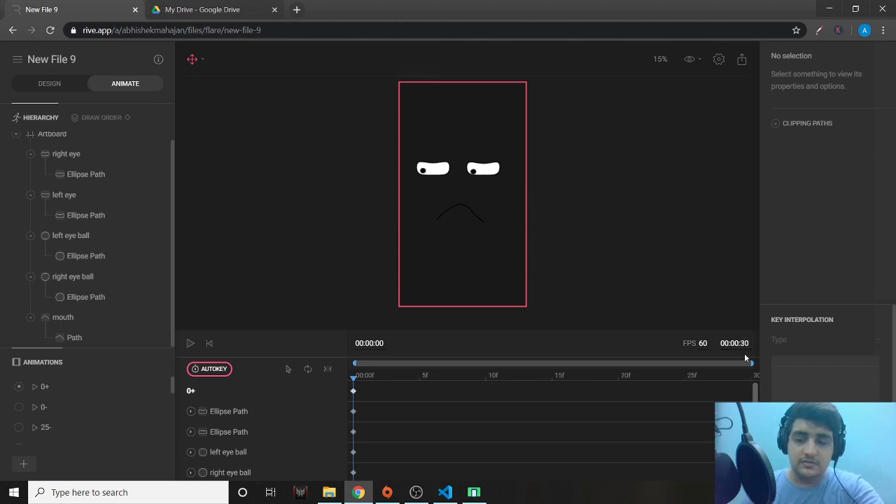
Step: Copy the frame 0 keyframes of the 0- animation, paste them at frame 30 of the 0+ animation and play it back
{"action": "left_click", "coordinate": [191, 343]}
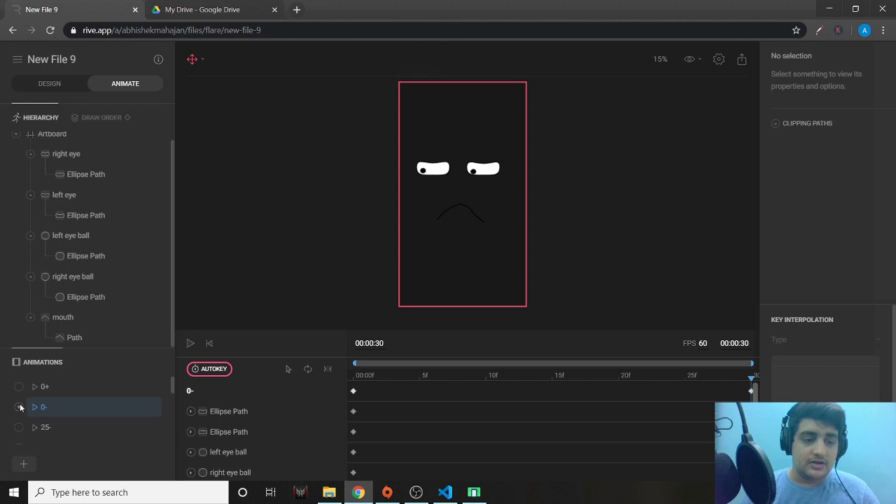
{"action": "left_click_drag", "start_coordinate": [380, 384], "coordinate": [319, 490]}
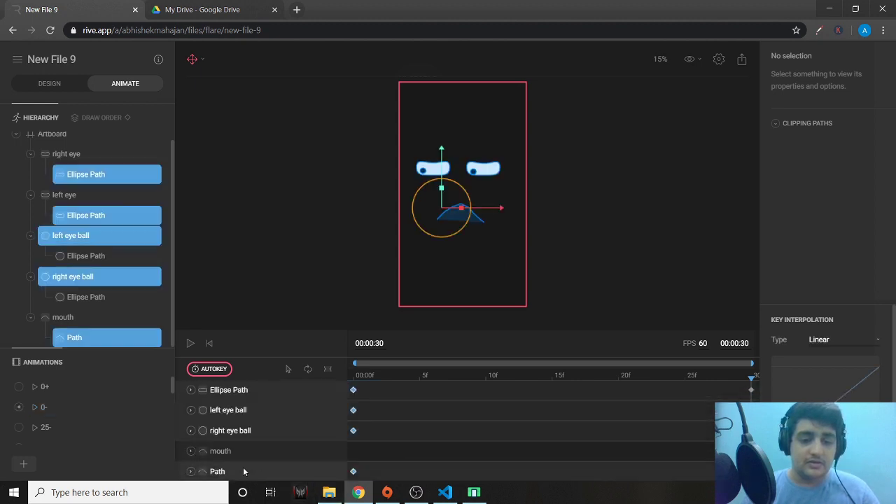
{"action": "left_click", "coordinate": [22, 386]}
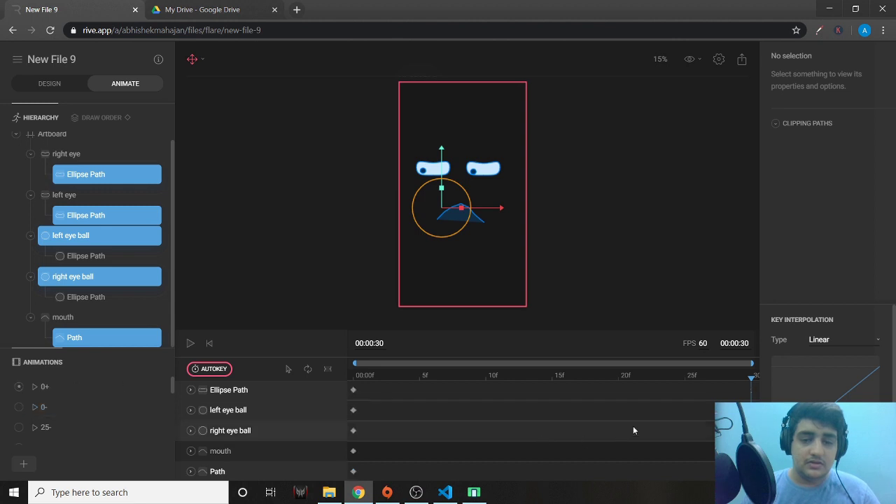
{"action": "left_click", "coordinate": [730, 395]}
{"action": "key", "text": "ctrl+v"}
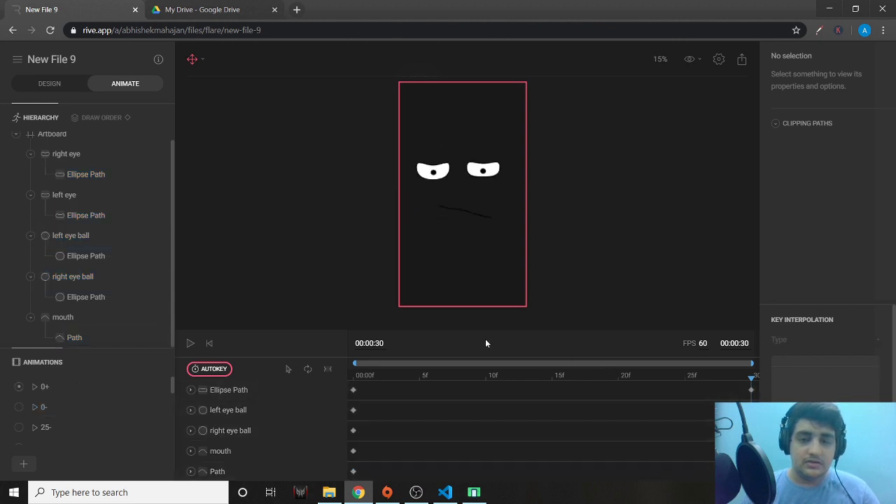
{"action": "left_click", "coordinate": [189, 343]}
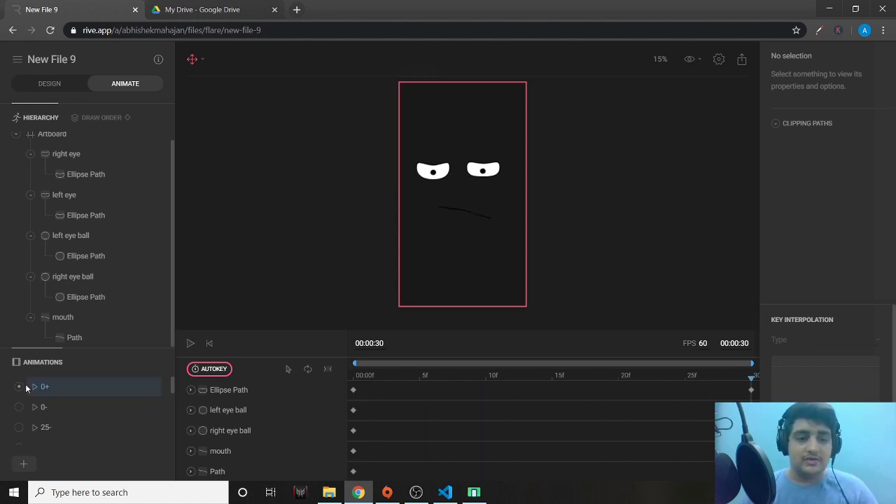
Step: Play back the 0+ and 25+ animations to check their face transitions
{"action": "left_click", "coordinate": [188, 344]}
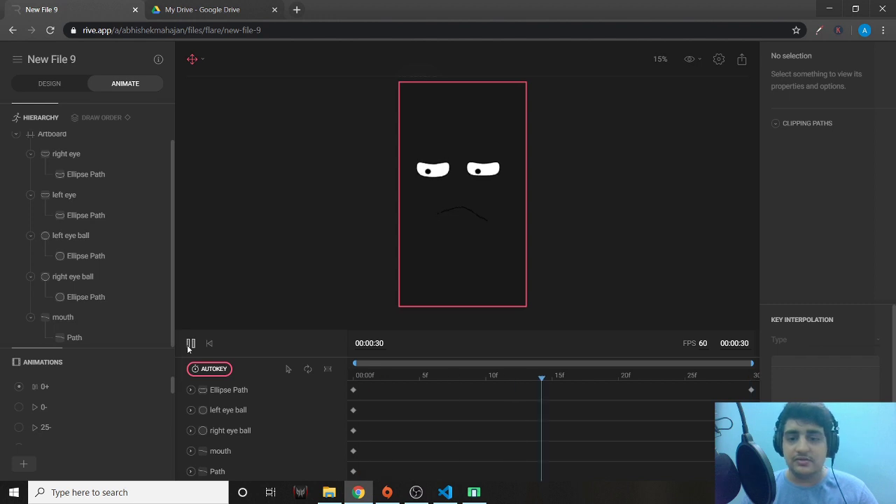
{"action": "scroll", "coordinate": [42, 406], "scroll_direction": "down", "scroll_amount": 1}
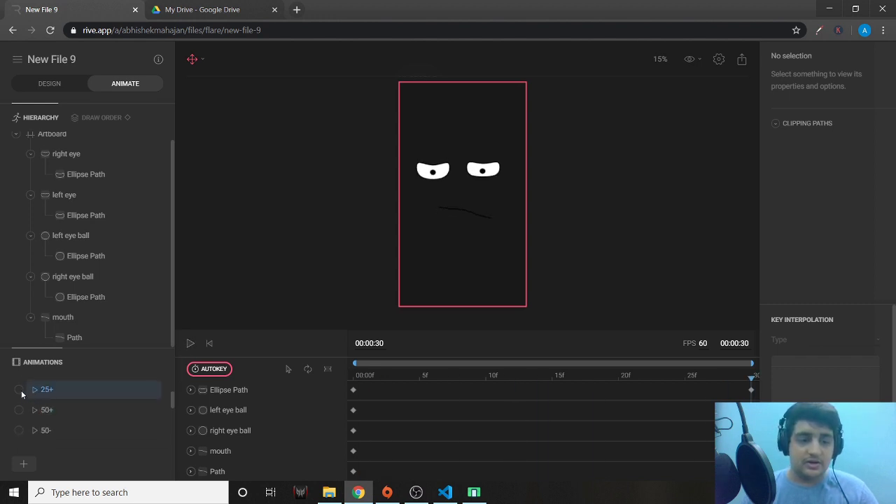
{"action": "left_click", "coordinate": [19, 390]}
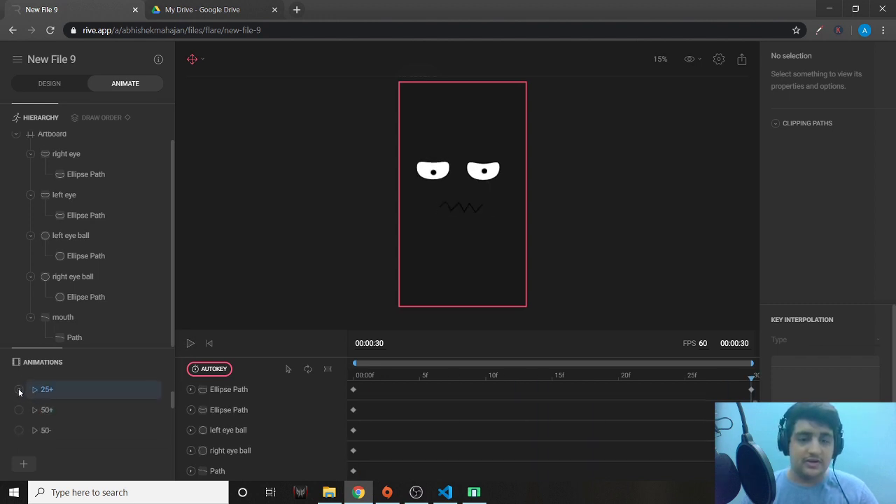
{"action": "left_click", "coordinate": [189, 343]}
{"action": "left_click", "coordinate": [194, 342]}
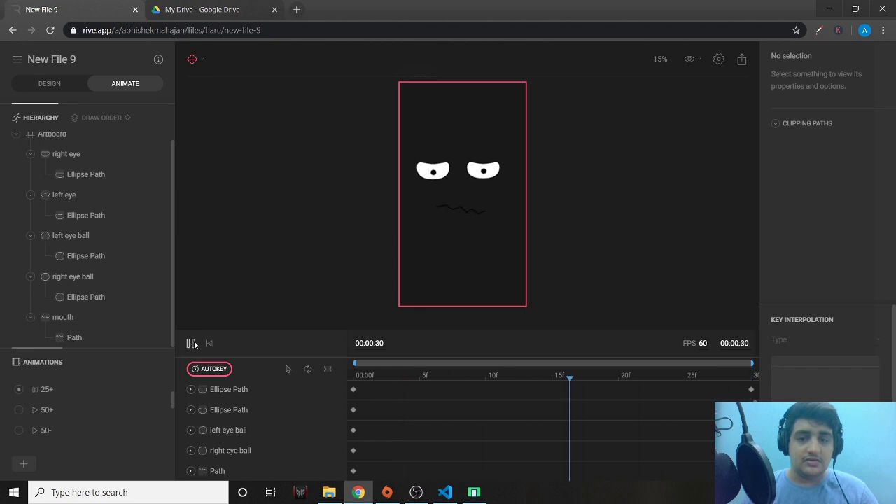
{"action": "left_click", "coordinate": [194, 342]}
Step: Play back the 50+ and 75+ animations to check their face transitions
{"action": "left_click", "coordinate": [19, 410]}
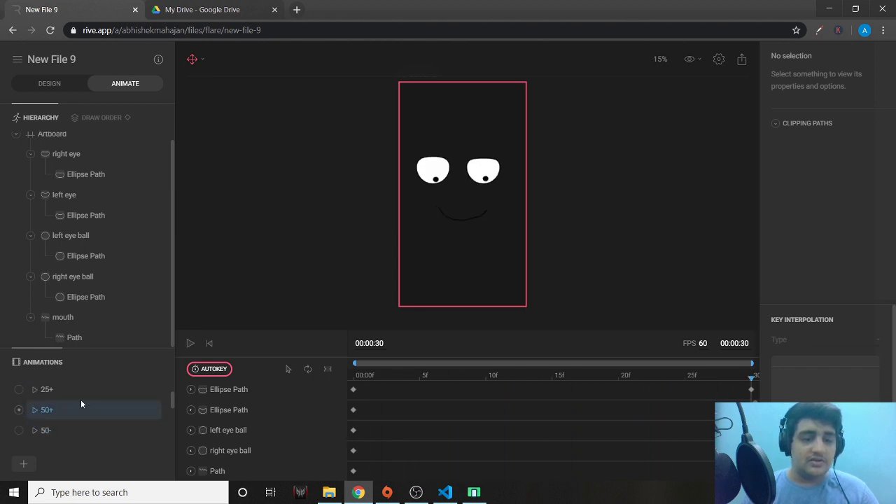
{"action": "left_click", "coordinate": [190, 345]}
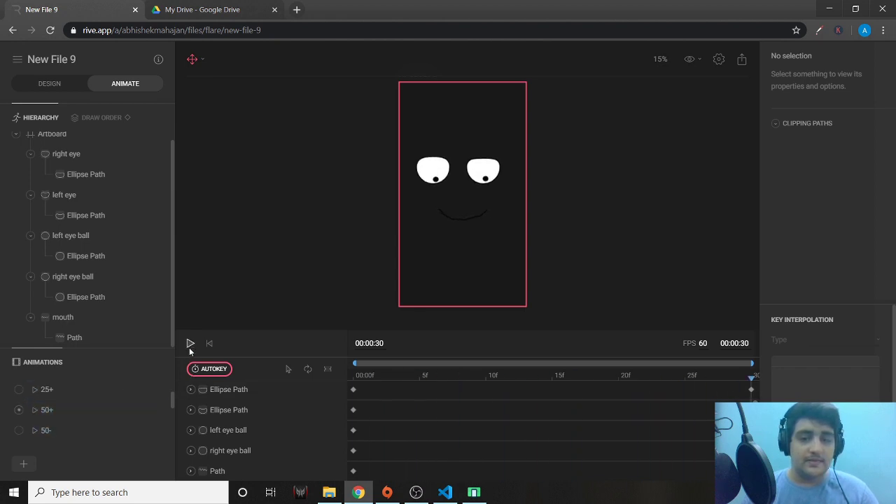
{"action": "left_click", "coordinate": [190, 346]}
{"action": "scroll", "coordinate": [84, 420], "scroll_direction": "down", "scroll_amount": 3}
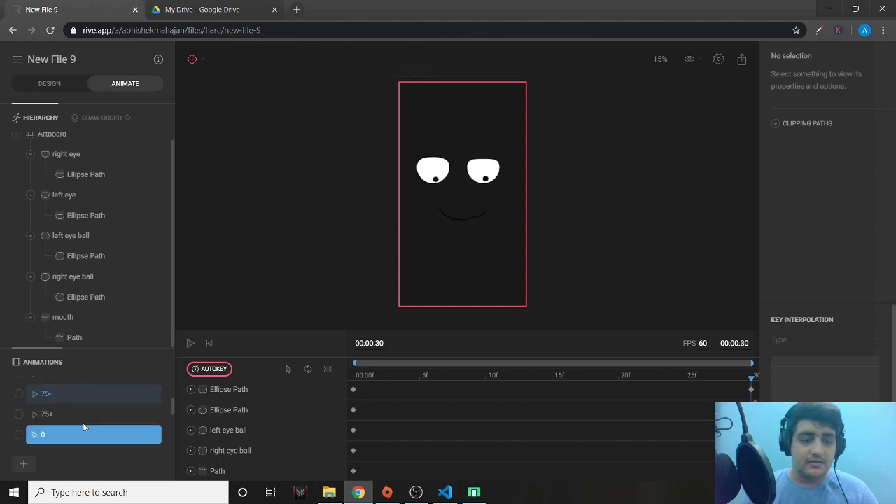
{"action": "left_click", "coordinate": [20, 413]}
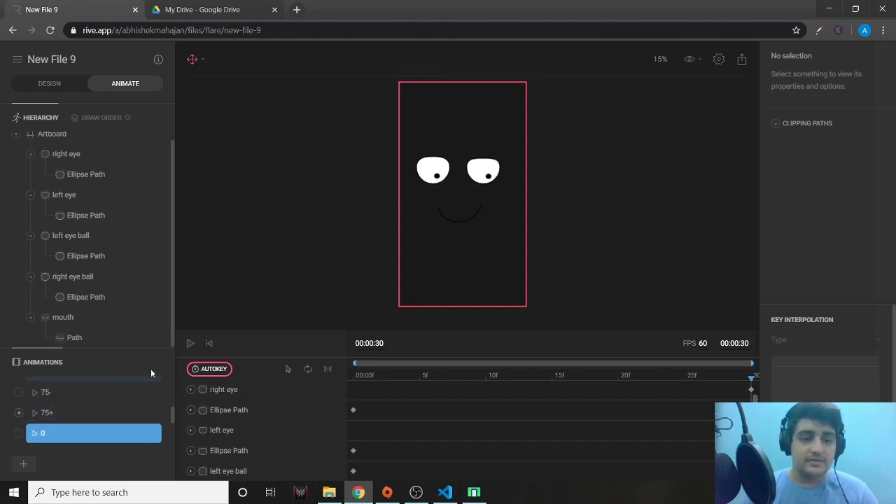
{"action": "left_click", "coordinate": [190, 344]}
{"action": "left_click", "coordinate": [190, 344]}
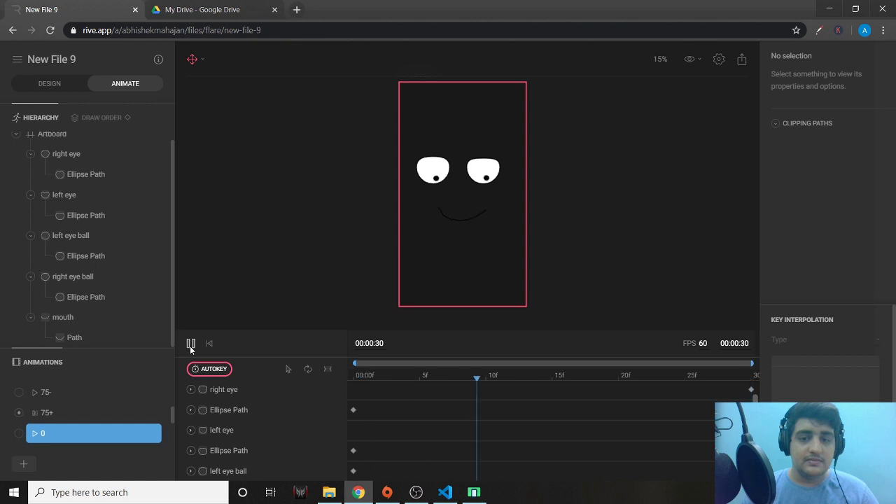
{"action": "left_click", "coordinate": [190, 344]}
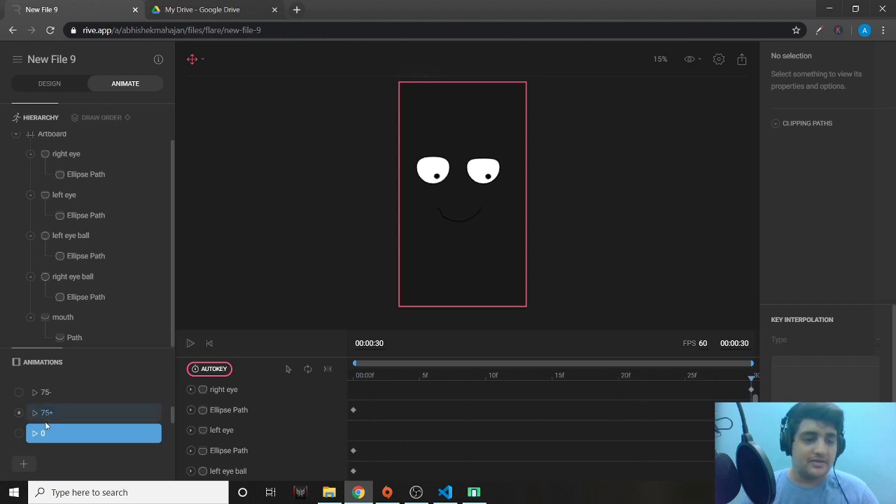
Step: Play back the 75- and 50- animations to check their face transitions
{"action": "scroll", "coordinate": [63, 426], "scroll_direction": "down", "scroll_amount": 2}
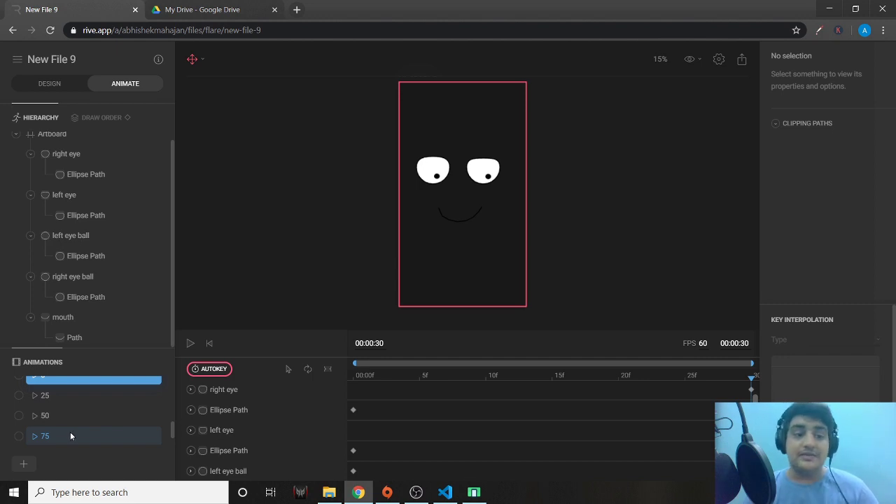
{"action": "scroll", "coordinate": [66, 434], "scroll_direction": "down", "scroll_amount": 1}
{"action": "scroll", "coordinate": [53, 429], "scroll_direction": "down", "scroll_amount": 3}
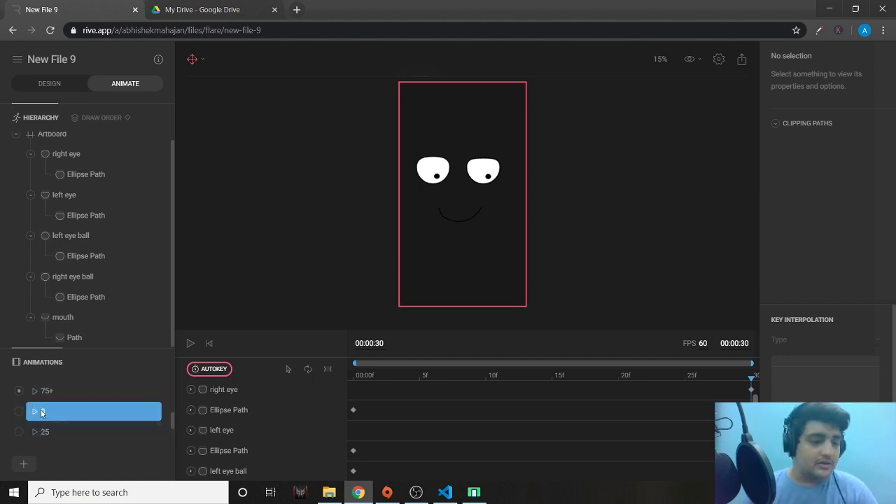
{"action": "left_click", "coordinate": [22, 430]}
{"action": "left_click", "coordinate": [22, 430]}
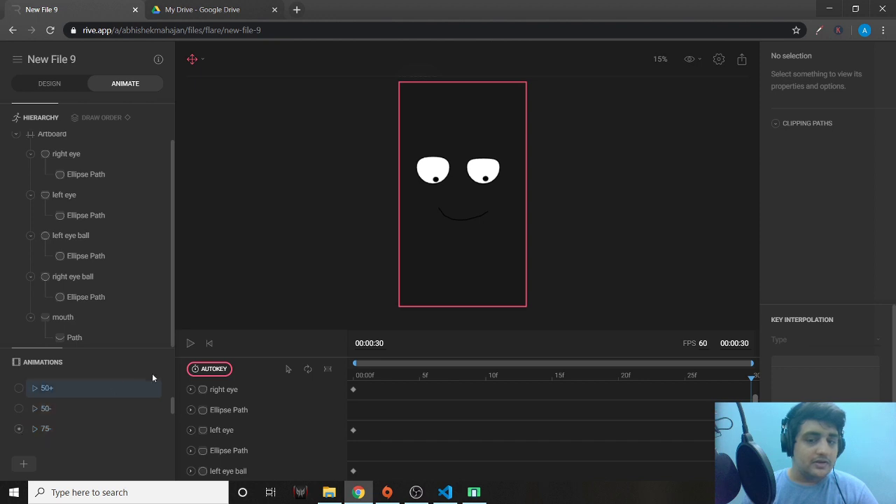
{"action": "left_click", "coordinate": [189, 344]}
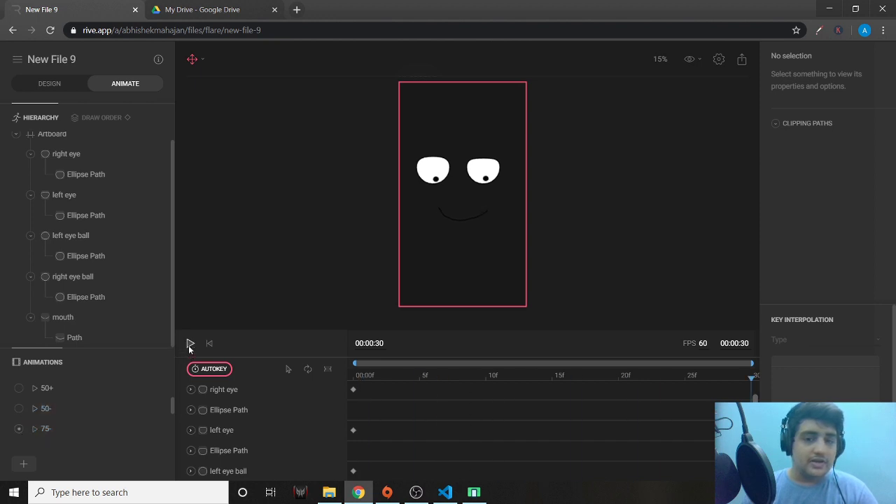
{"action": "left_click", "coordinate": [20, 408]}
{"action": "left_click", "coordinate": [189, 343]}
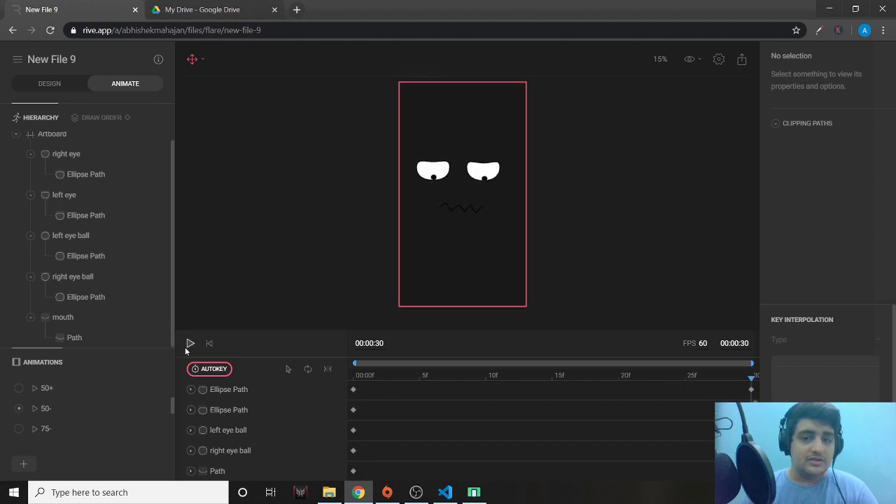
Step: Play back the 25- and 0- animations to check their face transitions
{"action": "scroll", "coordinate": [50, 412], "scroll_direction": "up", "scroll_amount": 3}
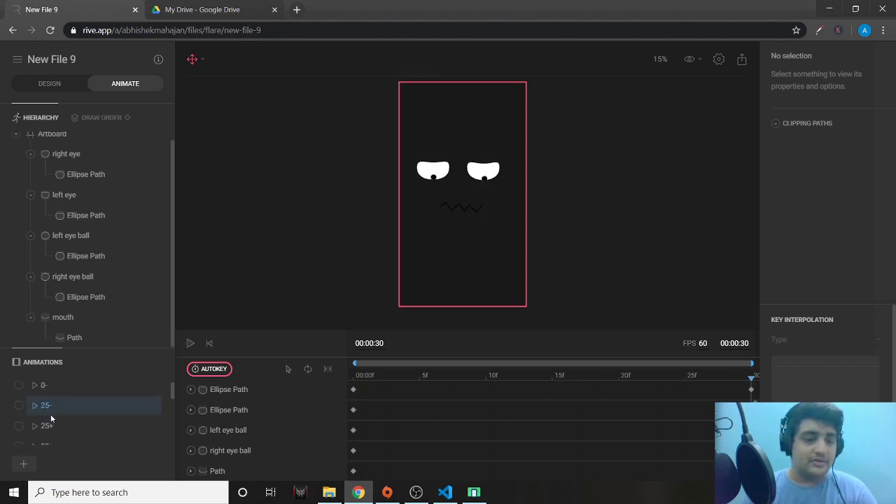
{"action": "left_click", "coordinate": [19, 406]}
{"action": "left_click", "coordinate": [189, 343]}
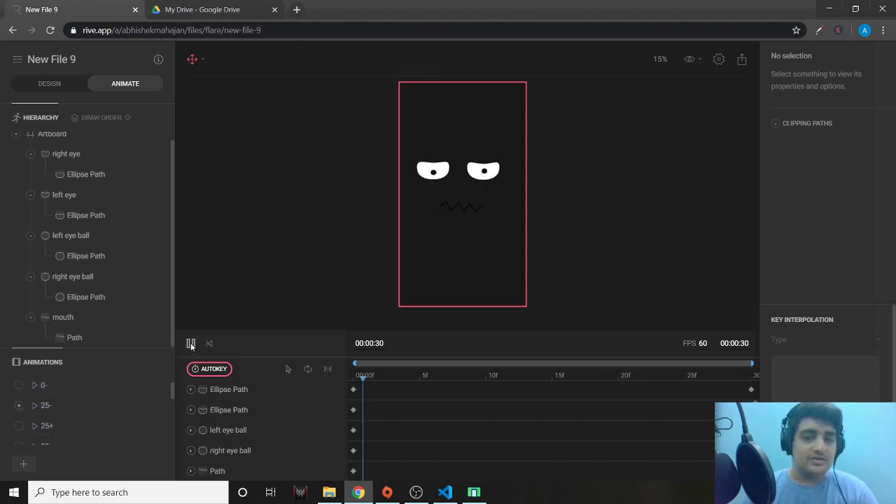
{"action": "scroll", "coordinate": [42, 408], "scroll_direction": "up", "scroll_amount": 1}
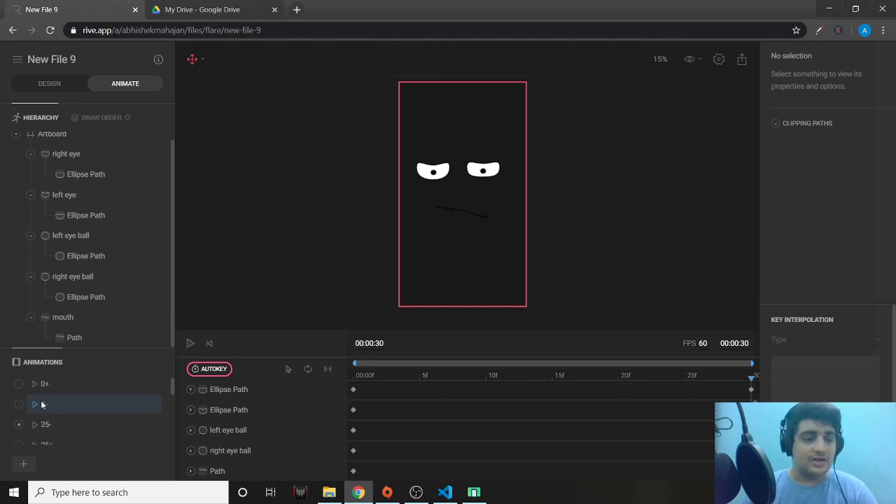
{"action": "left_click", "coordinate": [18, 407]}
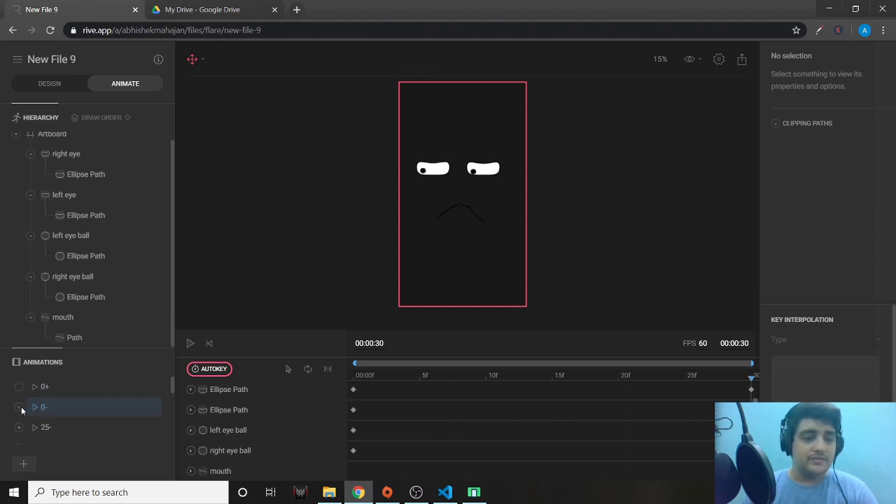
{"action": "left_click", "coordinate": [189, 343]}
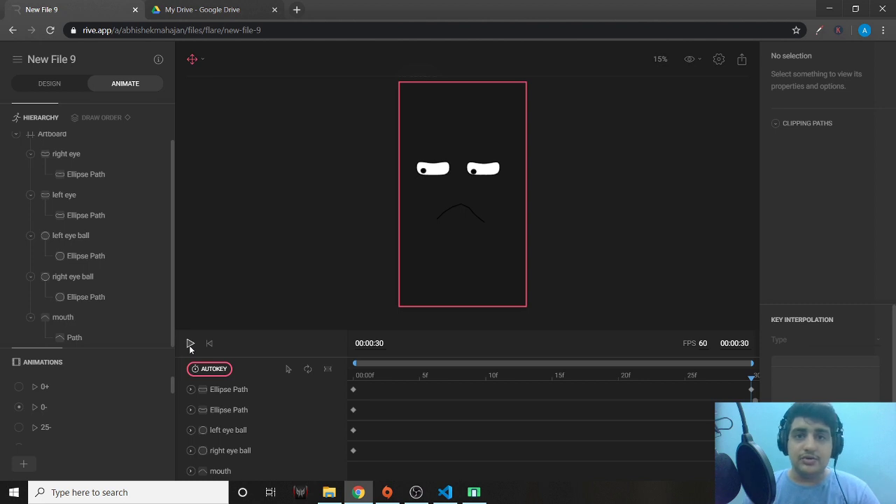
Step: Export the file in Binary format and save it as the FLR file felings2 in the Downloads folder
{"action": "left_click", "coordinate": [742, 61]}
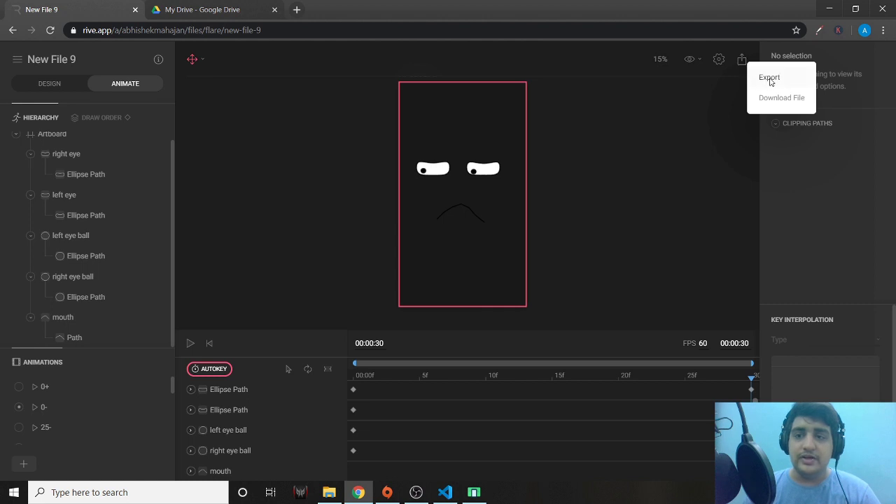
{"action": "left_click", "coordinate": [770, 78]}
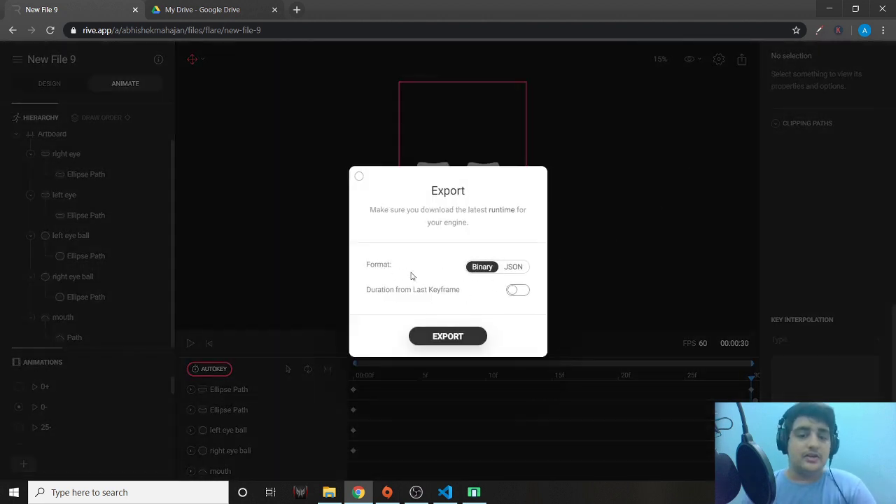
{"action": "left_click", "coordinate": [464, 336]}
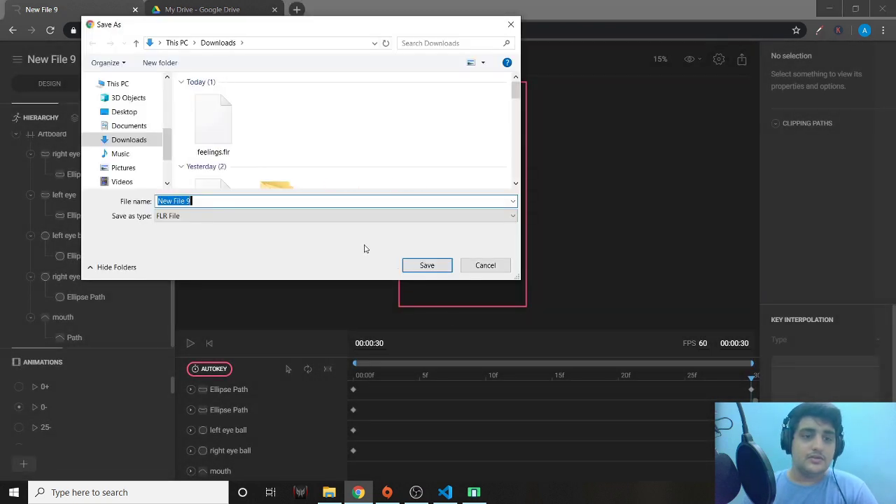
{"action": "key", "text": "BackSpace"}
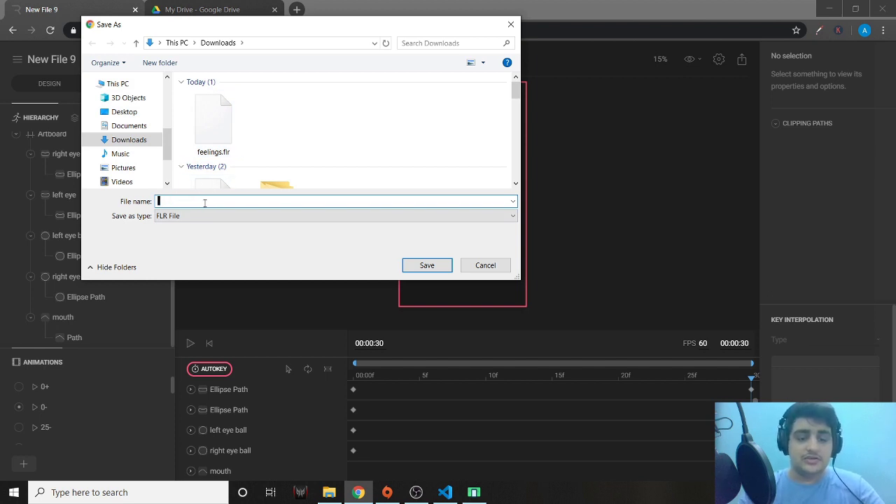
{"action": "type", "text": "felings2"}
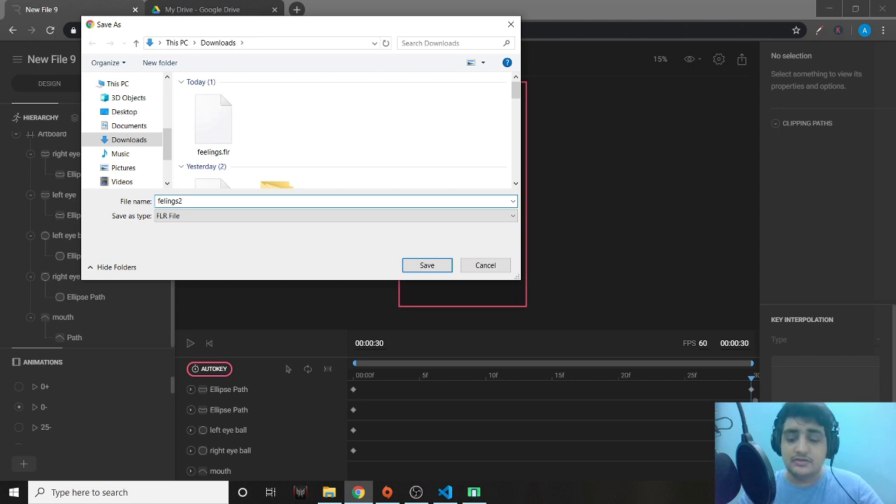
{"action": "key", "text": "Return"}
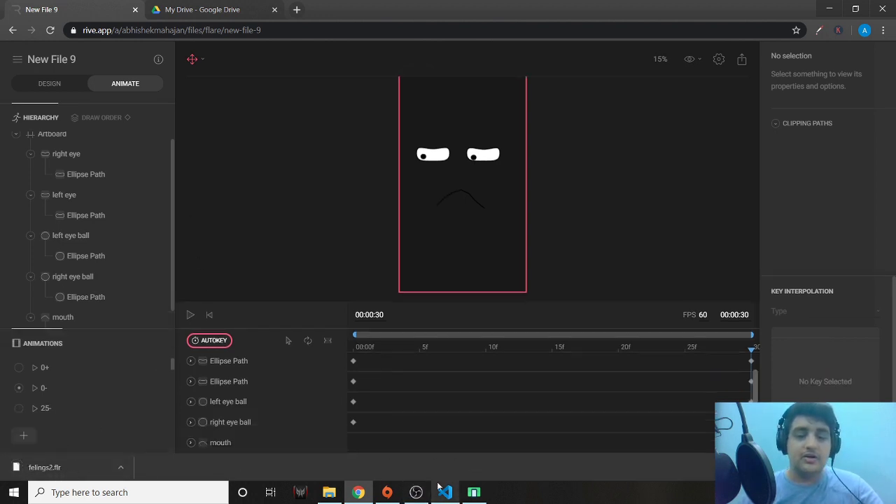
Step: Switch to the ui_tut project in Visual Studio Code
{"action": "mouse_move", "coordinate": [438, 486]}
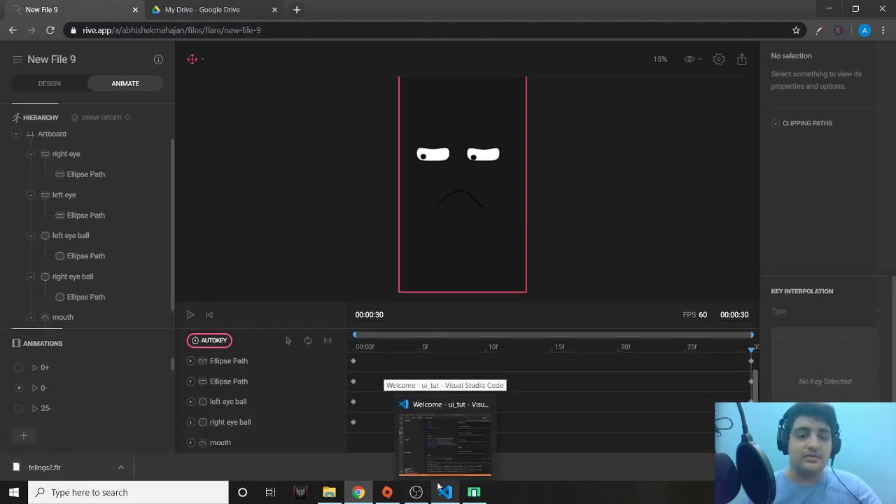